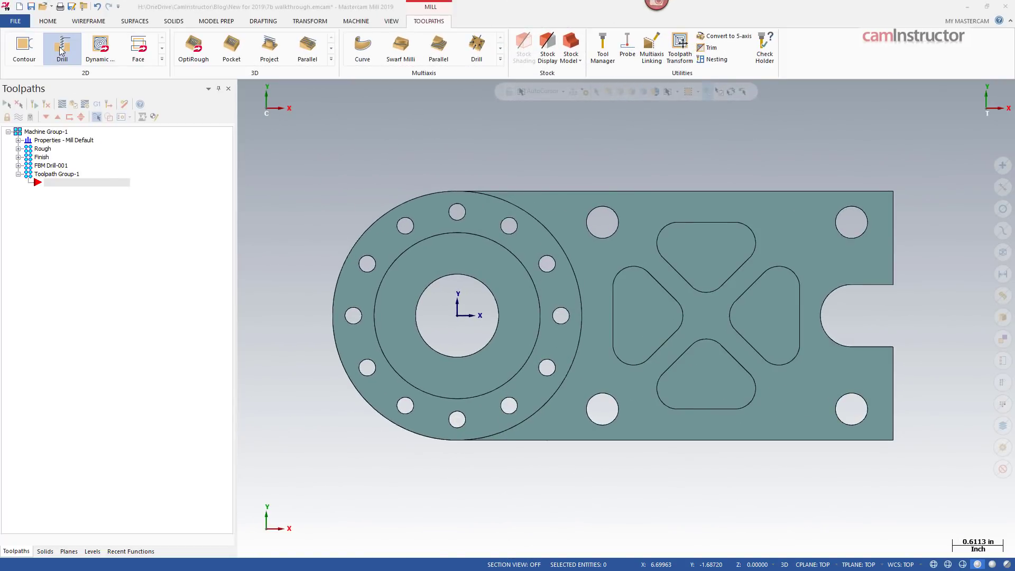
# Step: Start a Drill toolpath and add the three uppermost bolt-circle holes to the features list
pyautogui.click(59, 47)
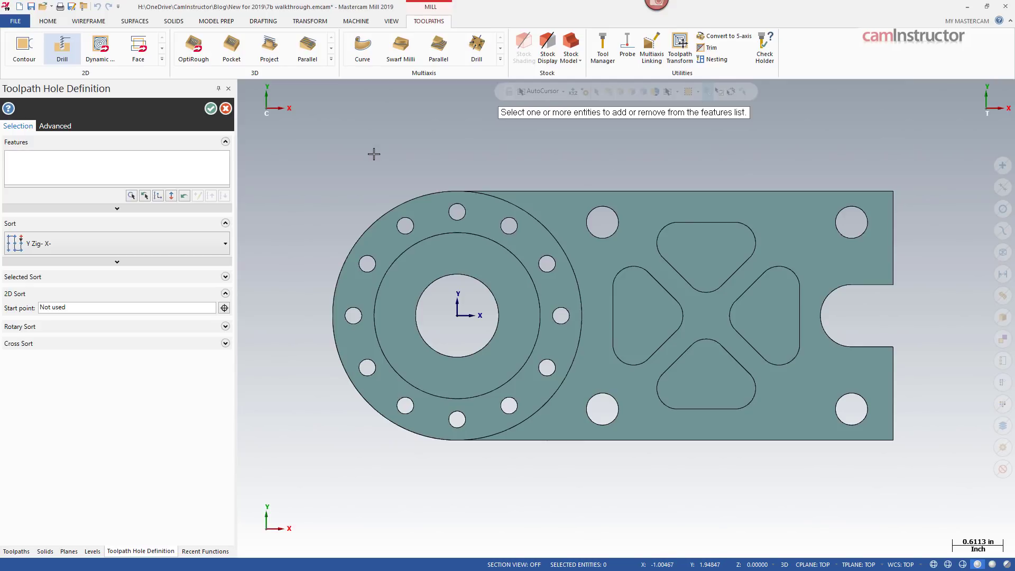
pyautogui.click(405, 226)
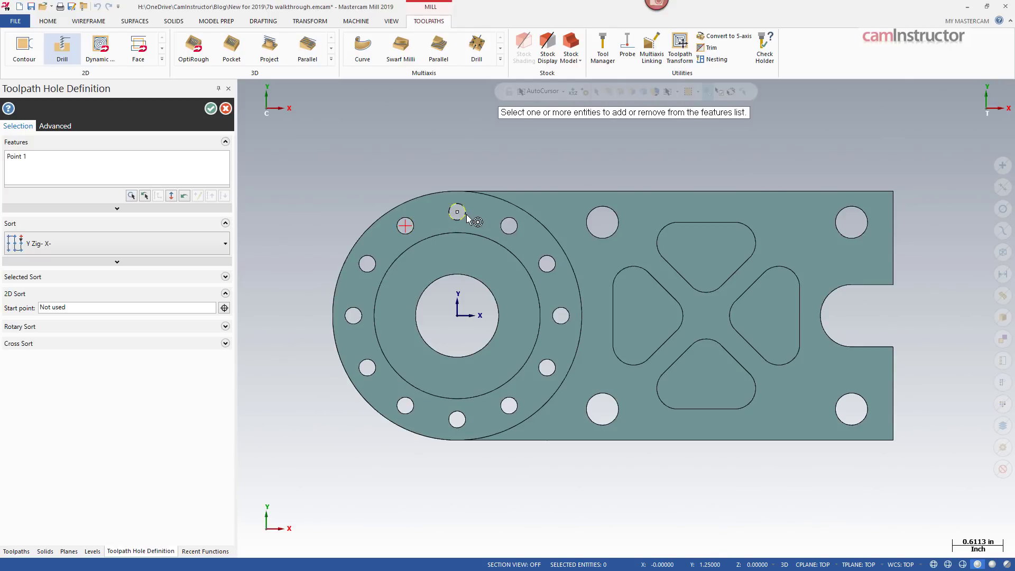
pyautogui.click(457, 212)
pyautogui.click(506, 224)
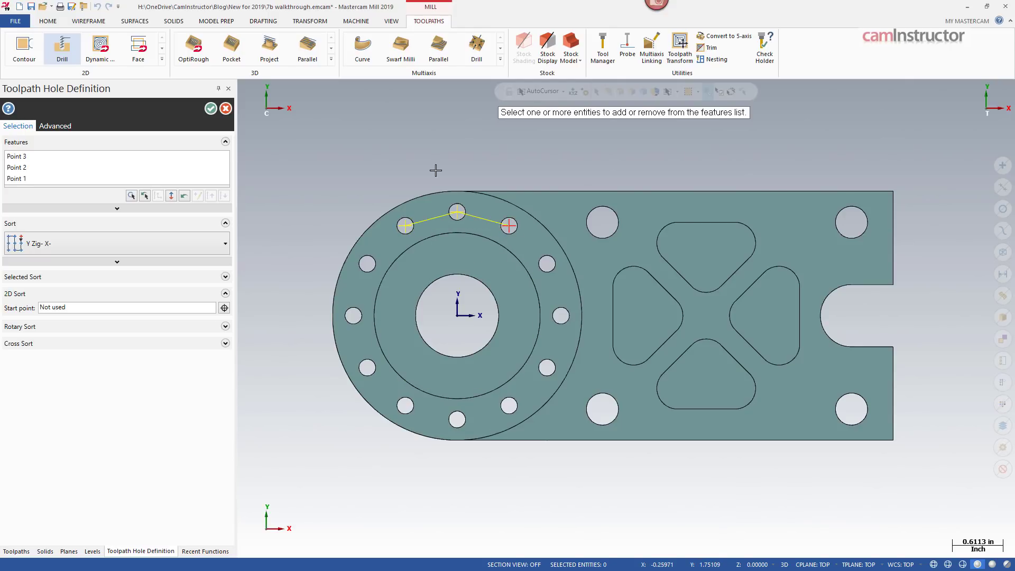
# Step: Try to add the next hole clockwise on the bolt circle to the drill features
pyautogui.click(541, 267)
pyautogui.click(542, 265)
pyautogui.click(540, 267)
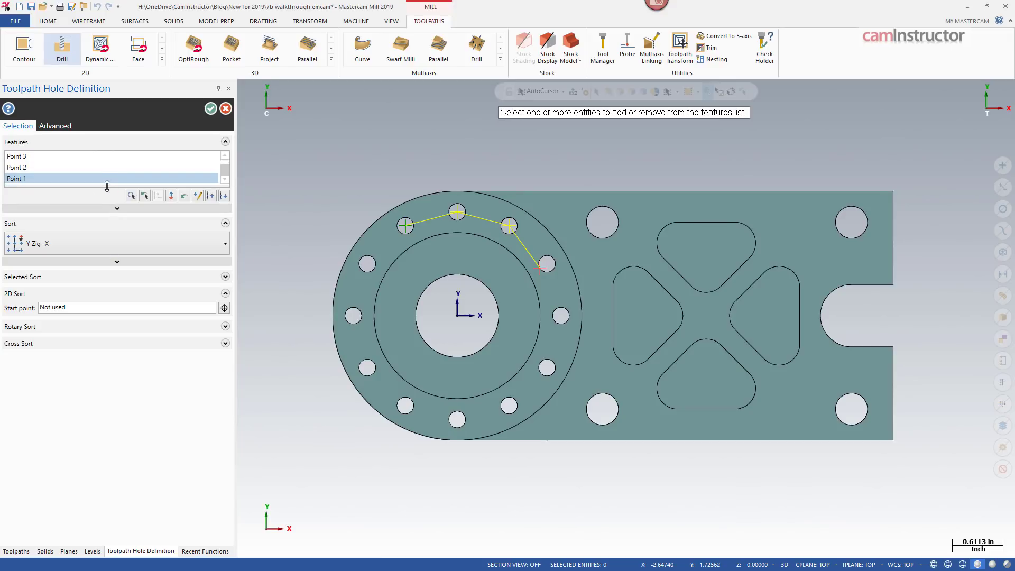
# Step: Enlarge the features list and delete the misplaced point beside the upper-right bolt-circle hole
pyautogui.moveTo(106, 184); pyautogui.dragTo(107, 253)
pyautogui.click(21, 158)
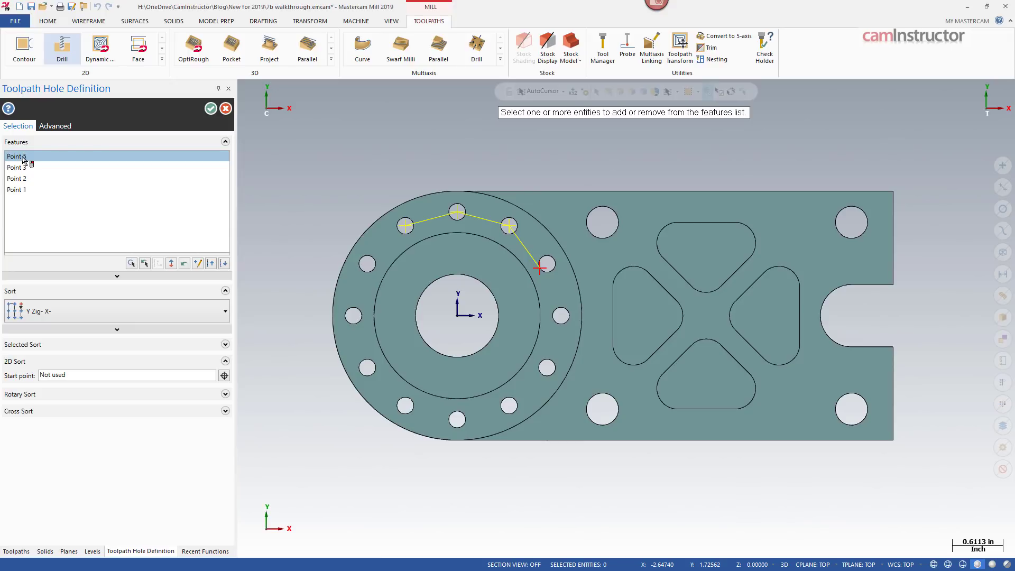
pyautogui.rightClick(23, 158)
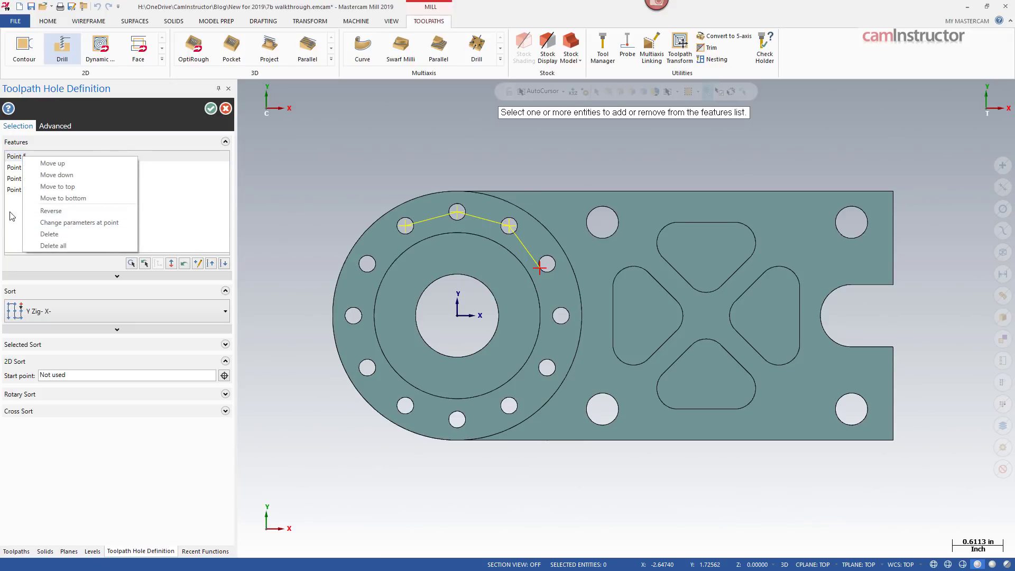
pyautogui.press('Escape')
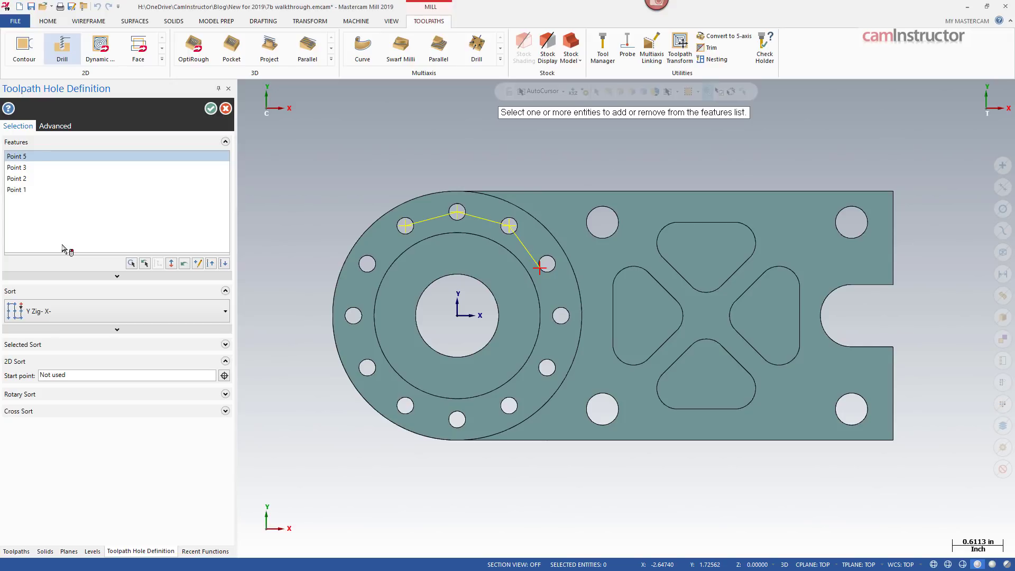
pyautogui.press('Delete')
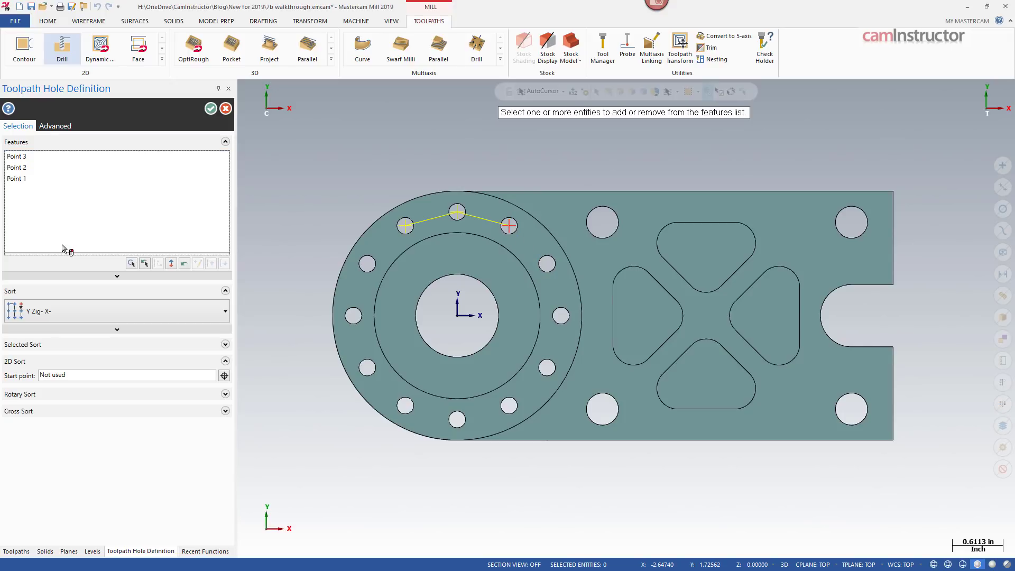
# Step: Add seven more bolt-circle holes to the features, leaving out the lower-left hole and the one just right of the lowest
pyautogui.click(547, 271)
pyautogui.click(561, 320)
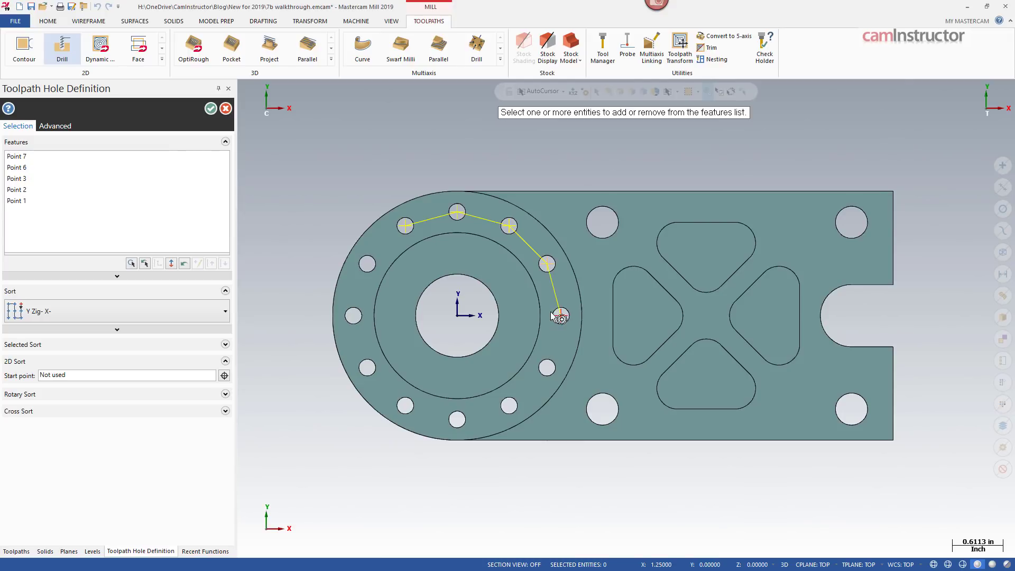
pyautogui.click(415, 411)
pyautogui.click(458, 418)
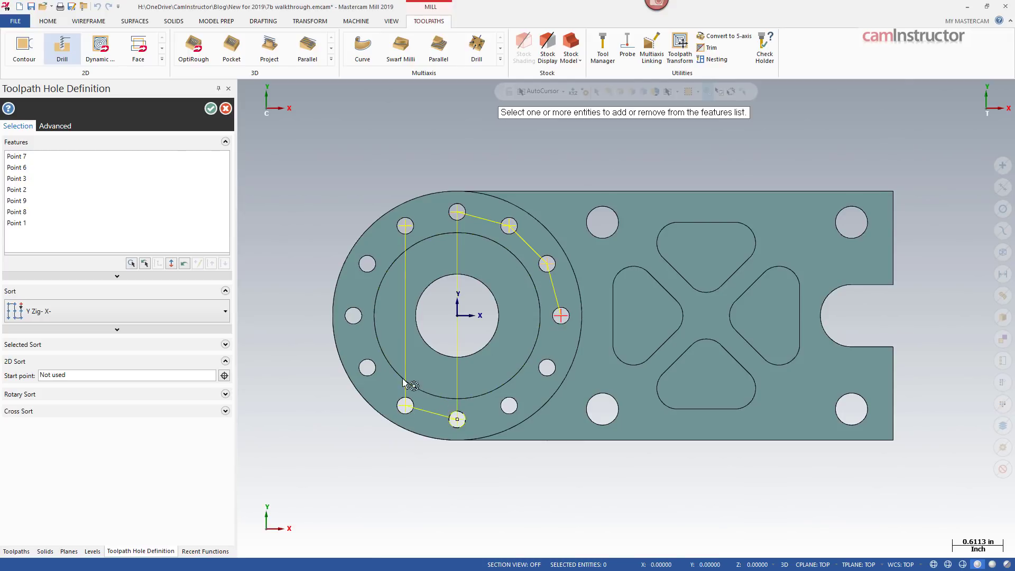
pyautogui.click(355, 313)
pyautogui.click(369, 266)
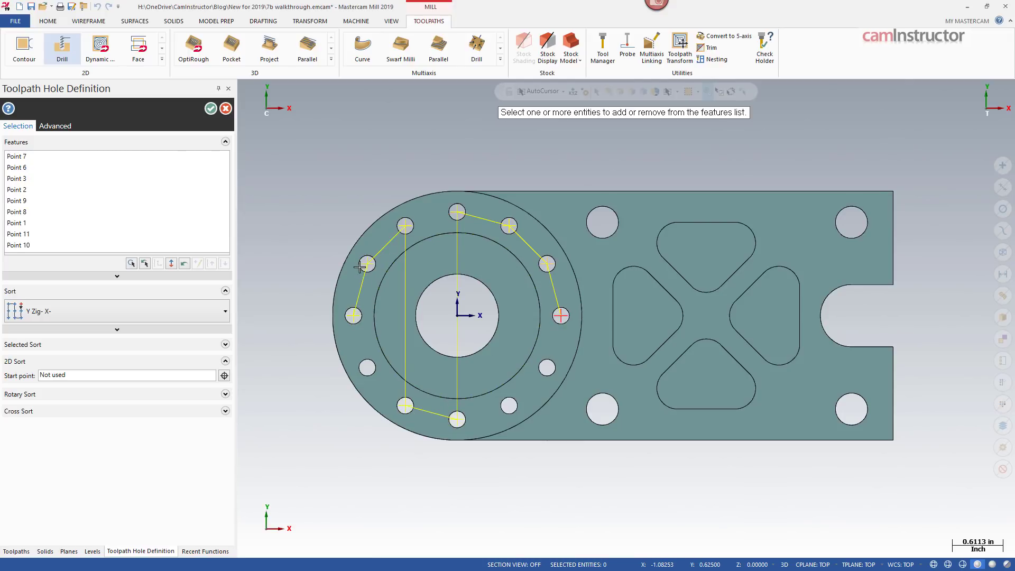
pyautogui.click(548, 365)
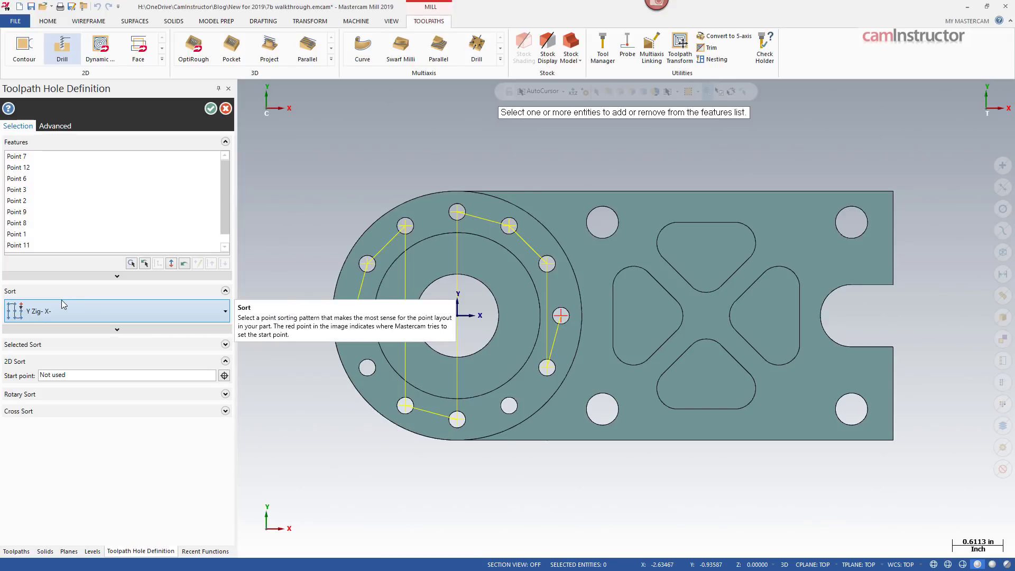
# Step: Sort the drill points by Point to Point and add the lower-left bolt-circle hole
pyautogui.click(186, 318)
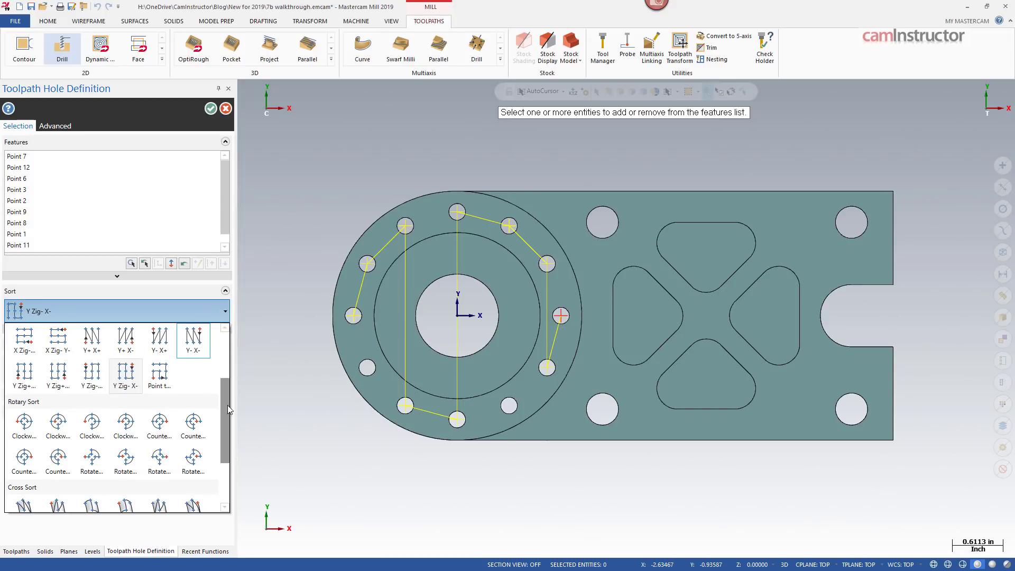
pyautogui.moveTo(227, 404); pyautogui.dragTo(227, 353)
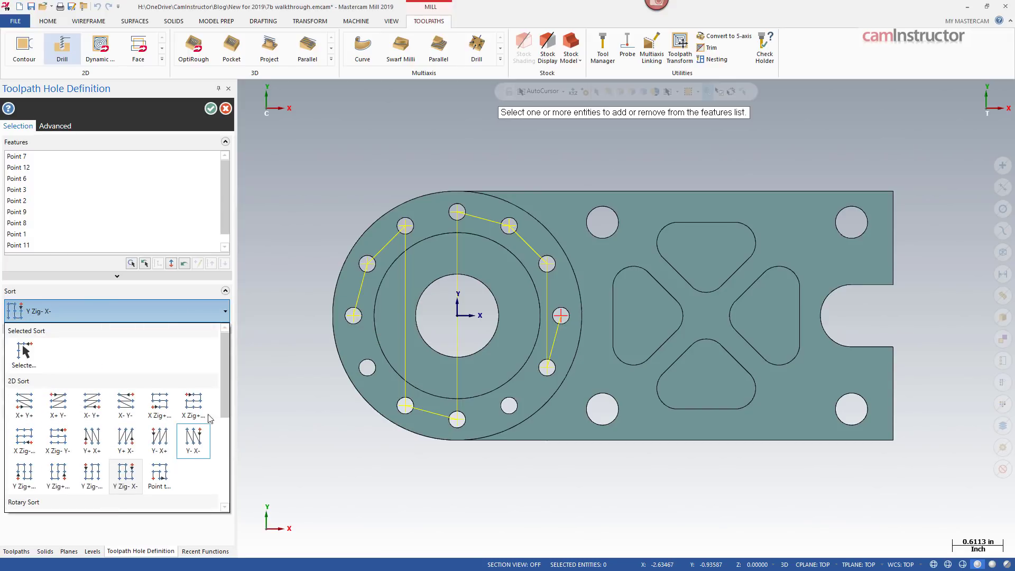
pyautogui.click(161, 475)
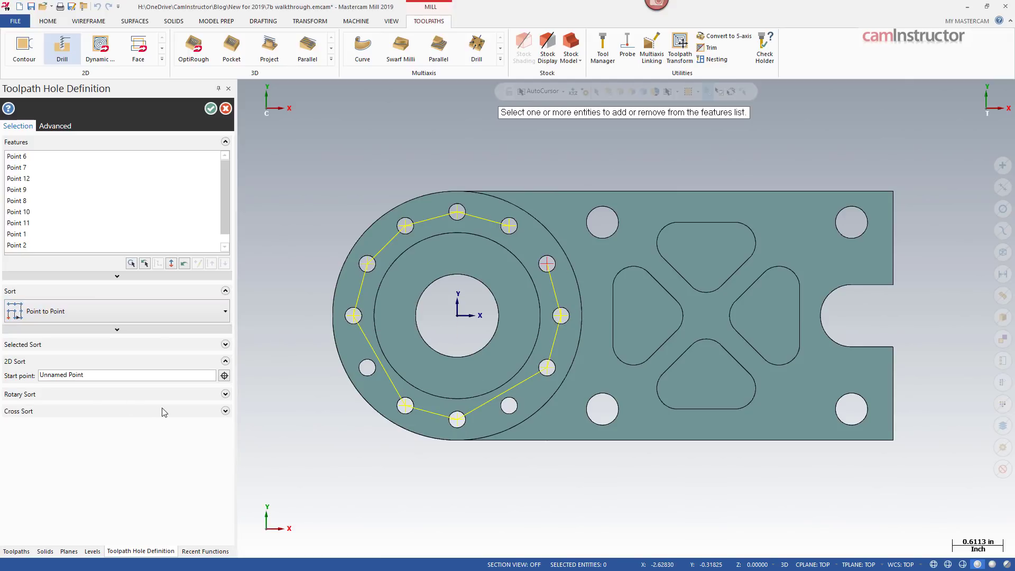
pyautogui.click(367, 367)
# Step: Change the drill point sorting to Selected Order and accept that sorting is off
pyautogui.click(214, 316)
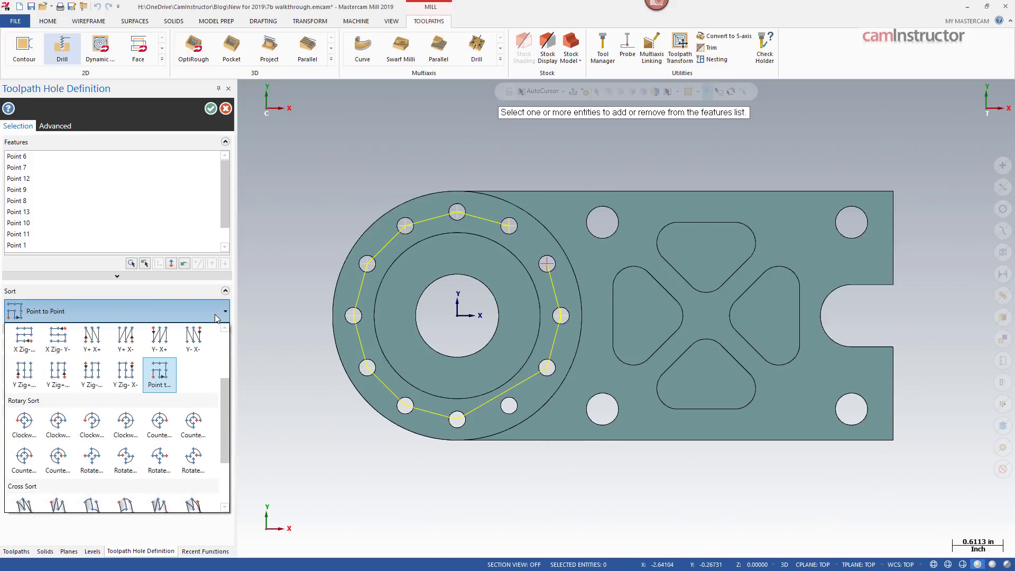
pyautogui.click(214, 317)
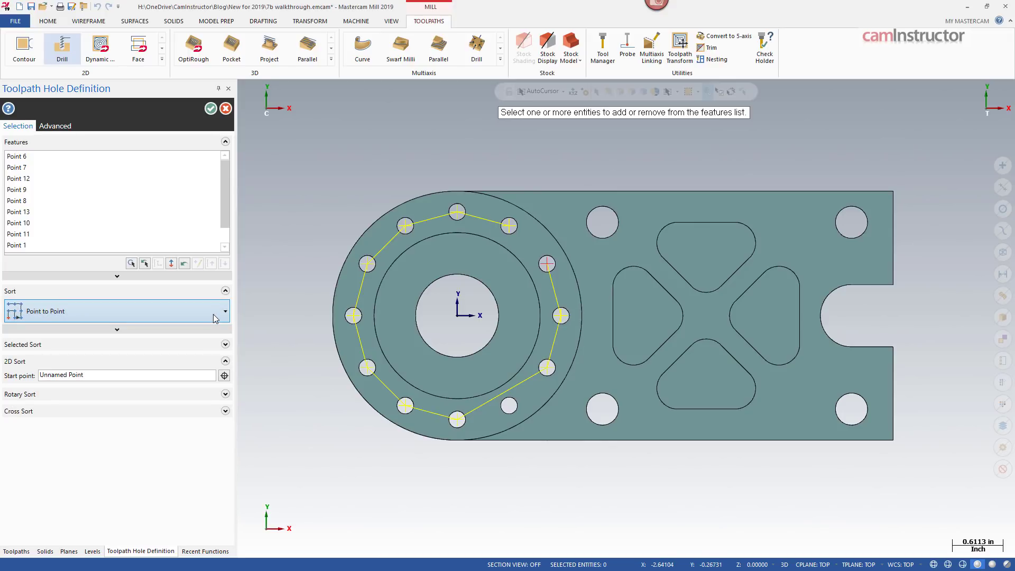
pyautogui.click(224, 314)
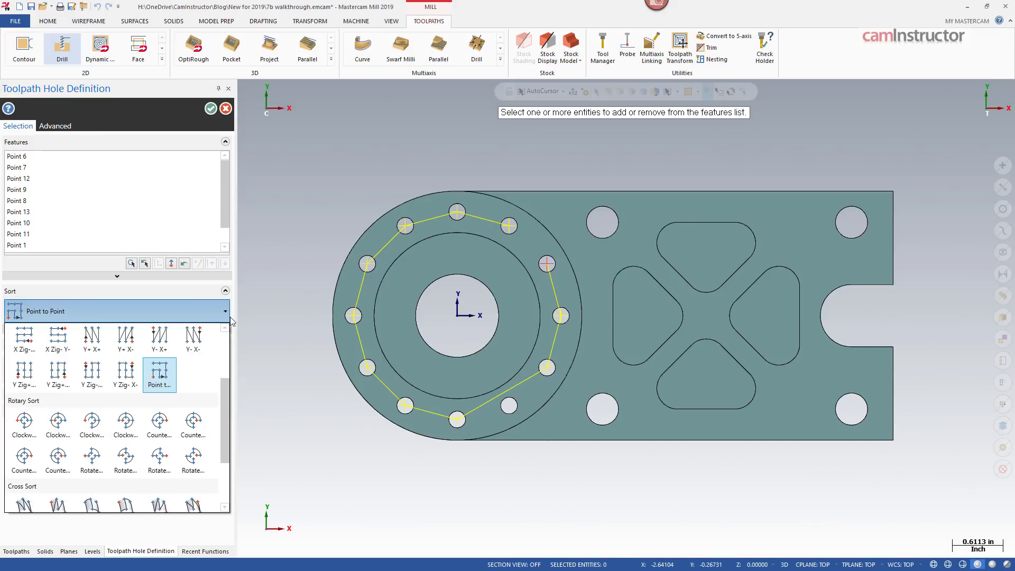
pyautogui.moveTo(224, 399); pyautogui.dragTo(225, 351)
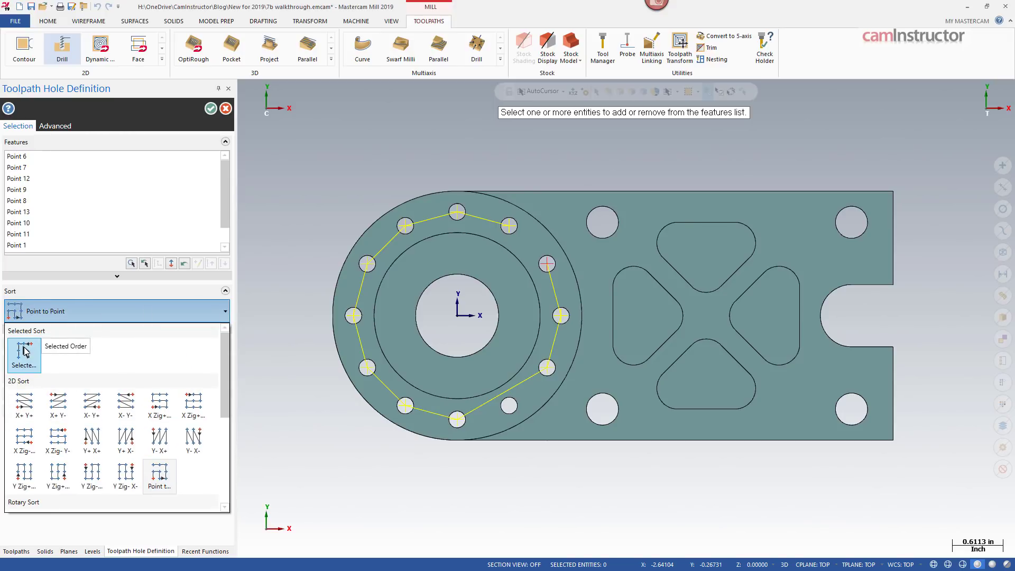
pyautogui.click(25, 351)
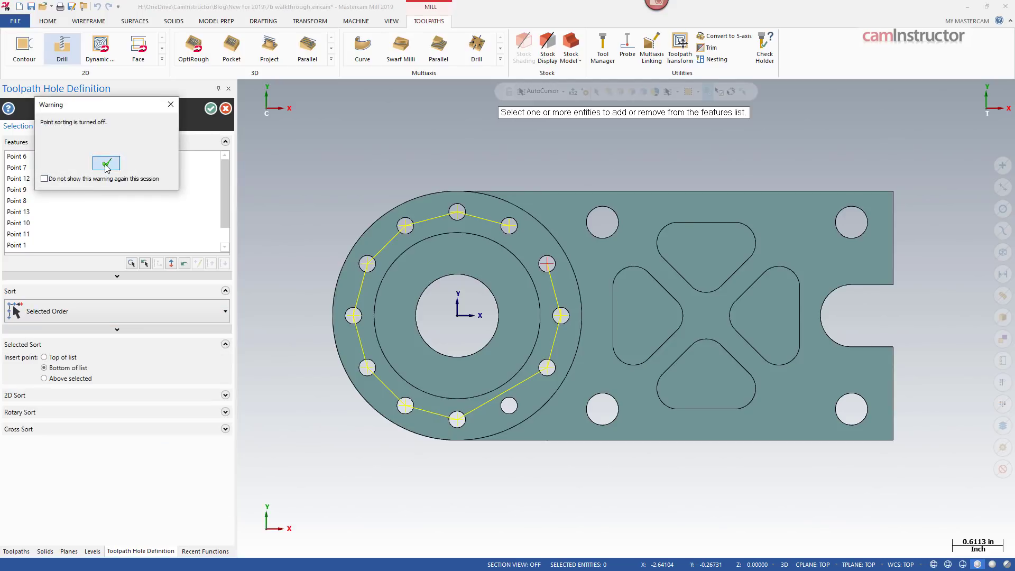
pyautogui.click(106, 163)
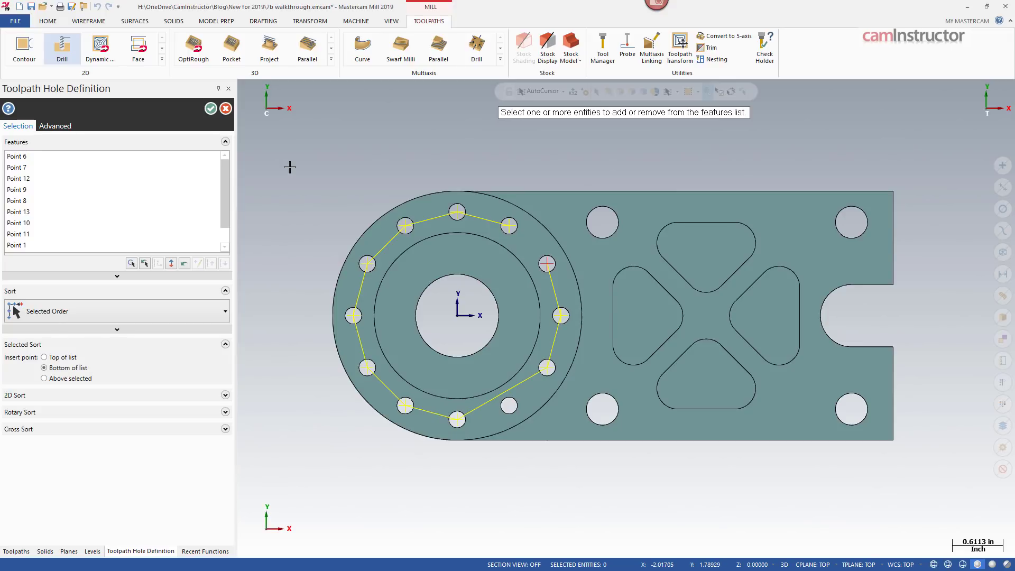
# Step: Add the two upper large plate holes and reset the drill points to their original picking order
pyautogui.click(618, 233)
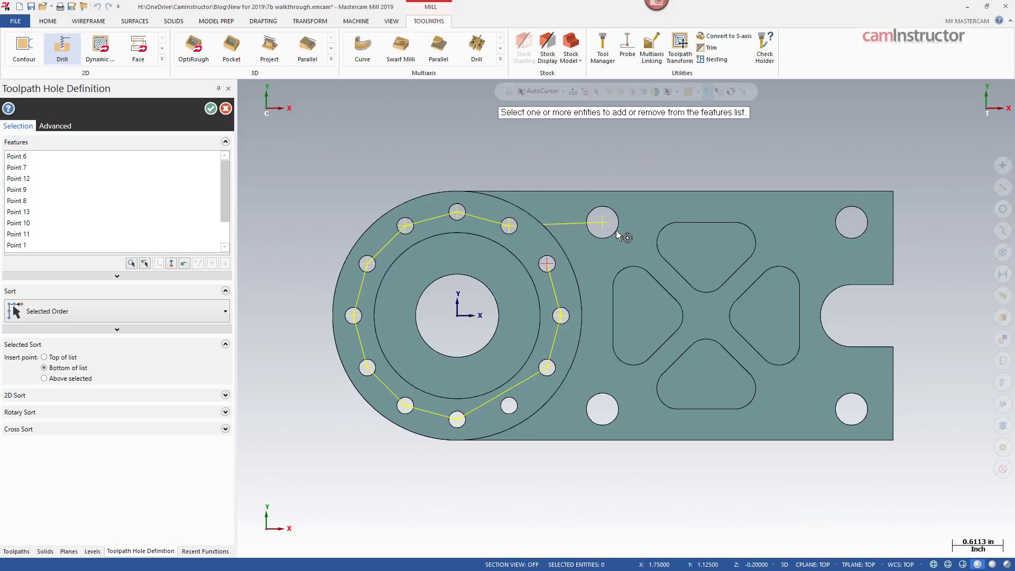
pyautogui.click(858, 231)
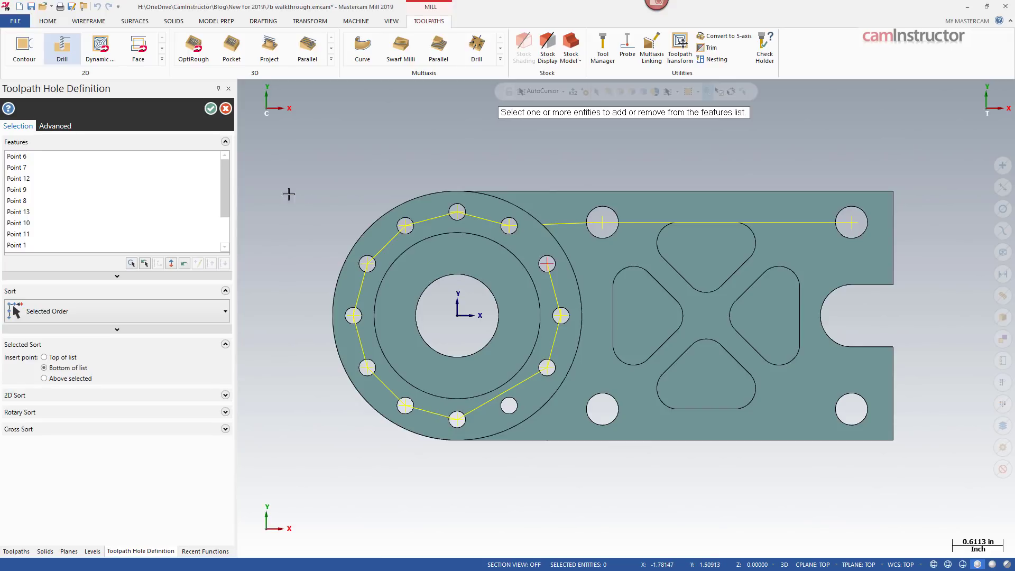
pyautogui.click(184, 264)
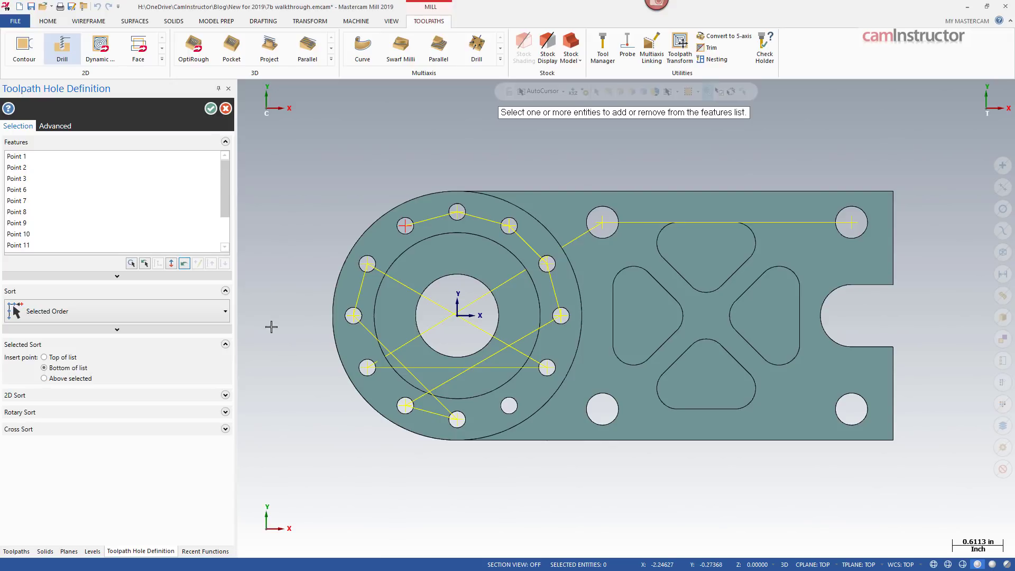
pyautogui.click(225, 314)
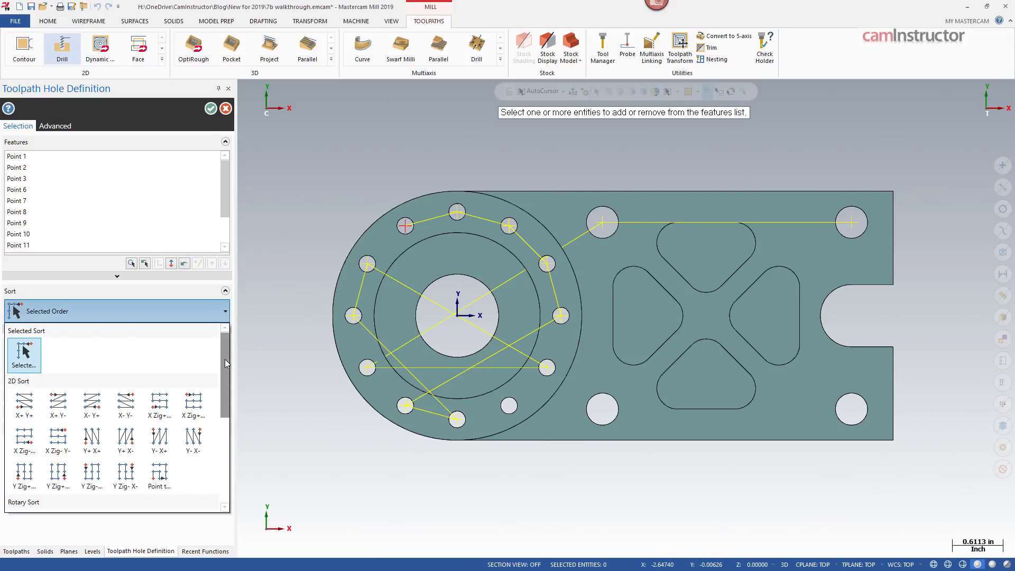
pyautogui.moveTo(225, 359); pyautogui.dragTo(227, 366)
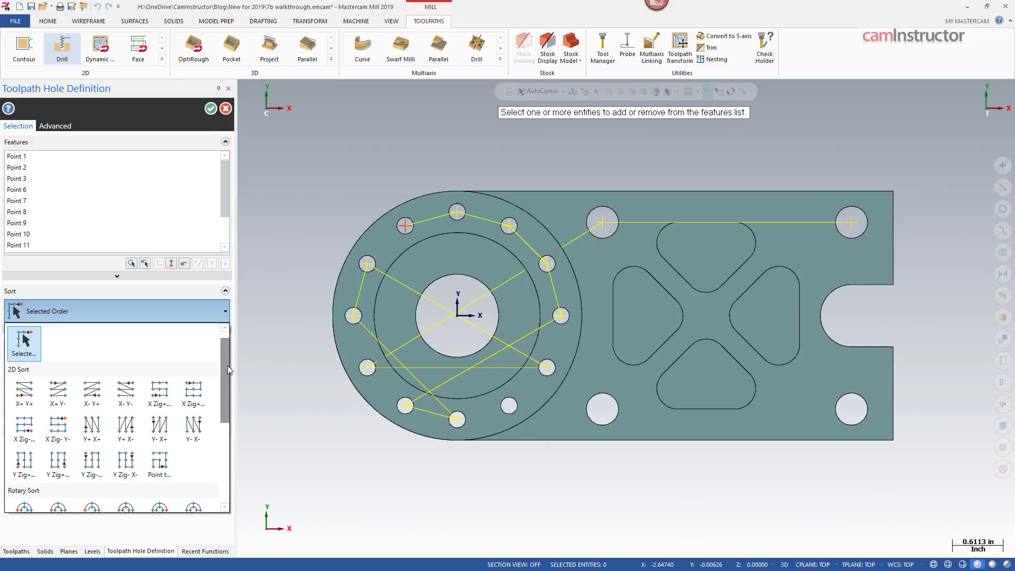
pyautogui.click(256, 323)
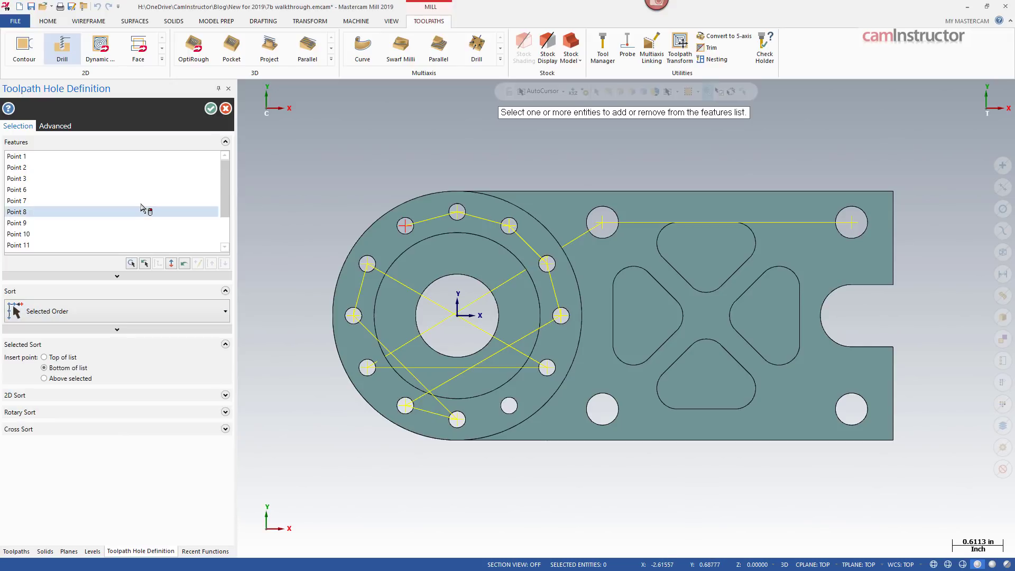
# Step: Delete all points from the features list
pyautogui.rightClick(142, 203)
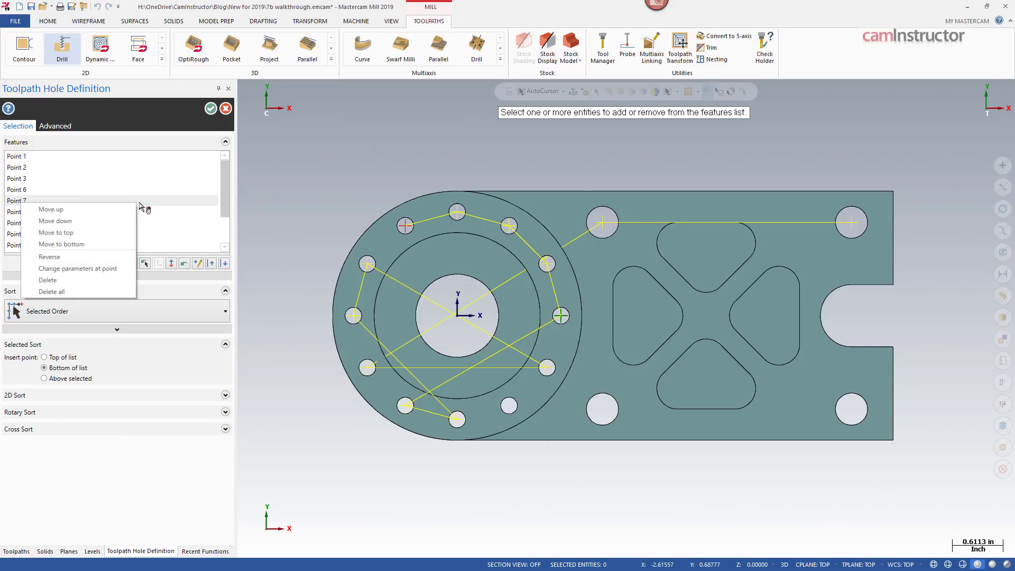
pyautogui.click(72, 293)
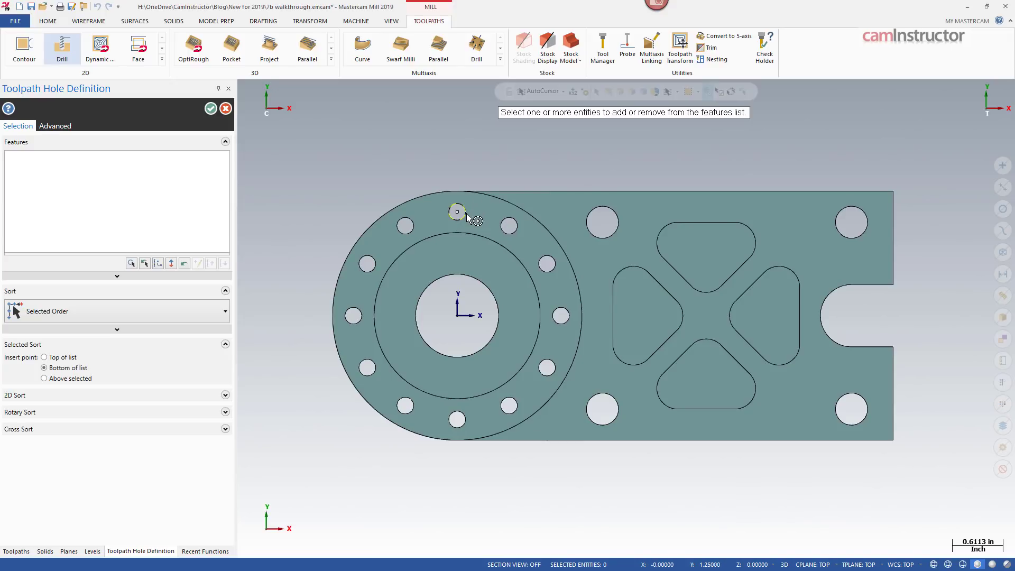
# Step: Review which snap types are enabled in the AutoCursor settings, then close them without changes
pyautogui.click(564, 91)
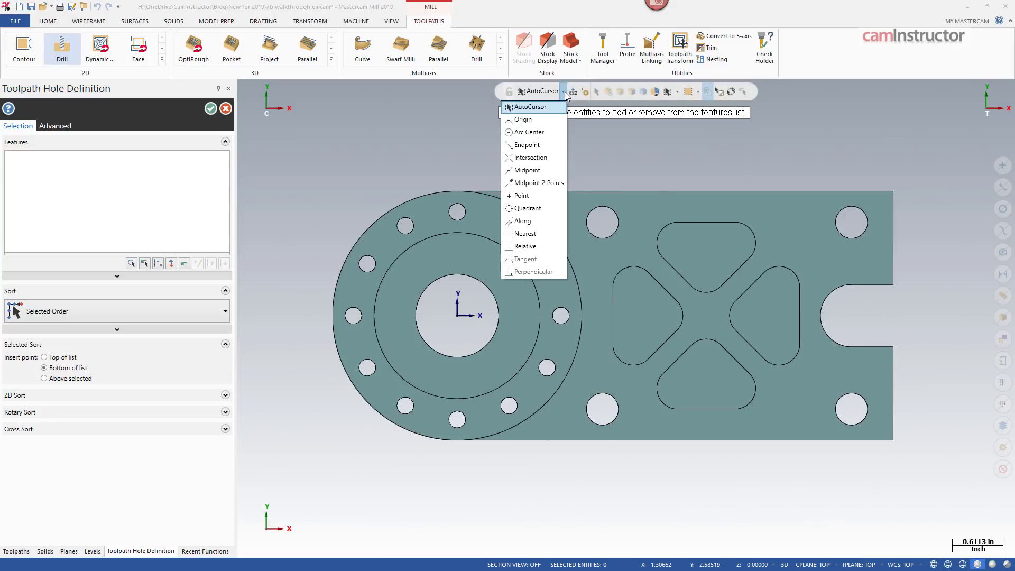
pyautogui.click(540, 91)
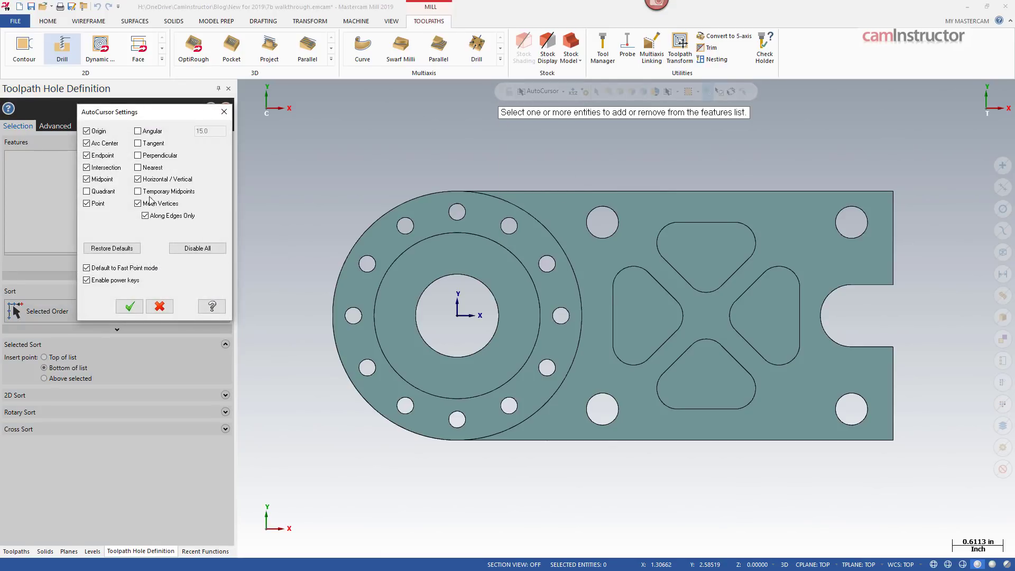
pyautogui.moveTo(149, 112); pyautogui.dragTo(330, 114)
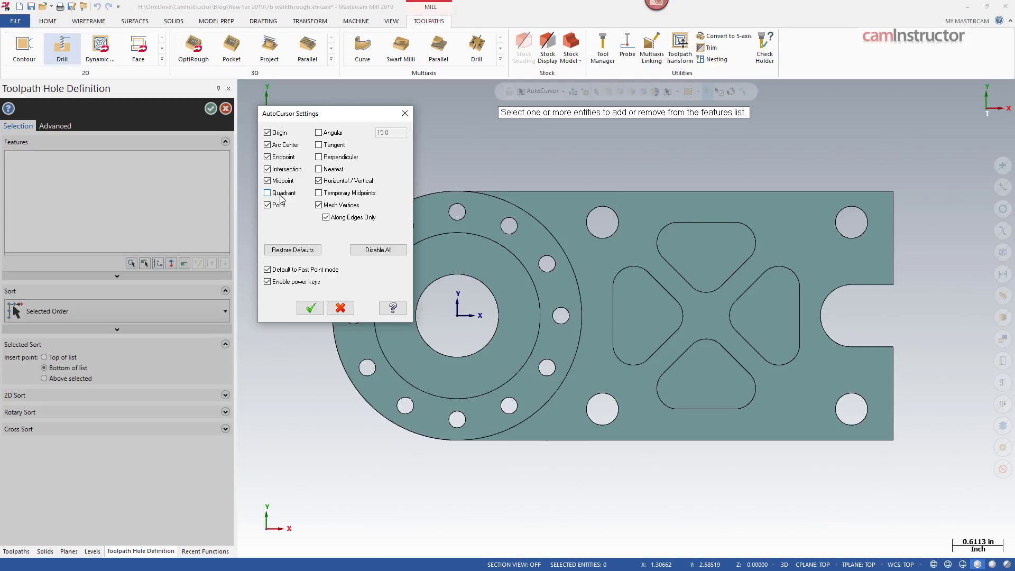
pyautogui.click(408, 114)
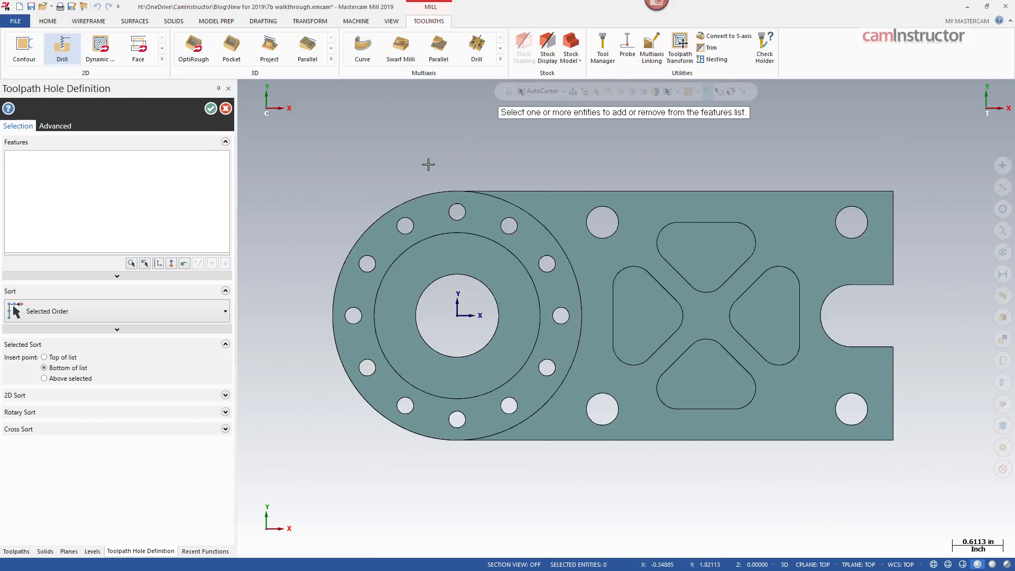
# Step: Override AutoCursor with Arc Center snapping for picking the drill holes
pyautogui.click(564, 92)
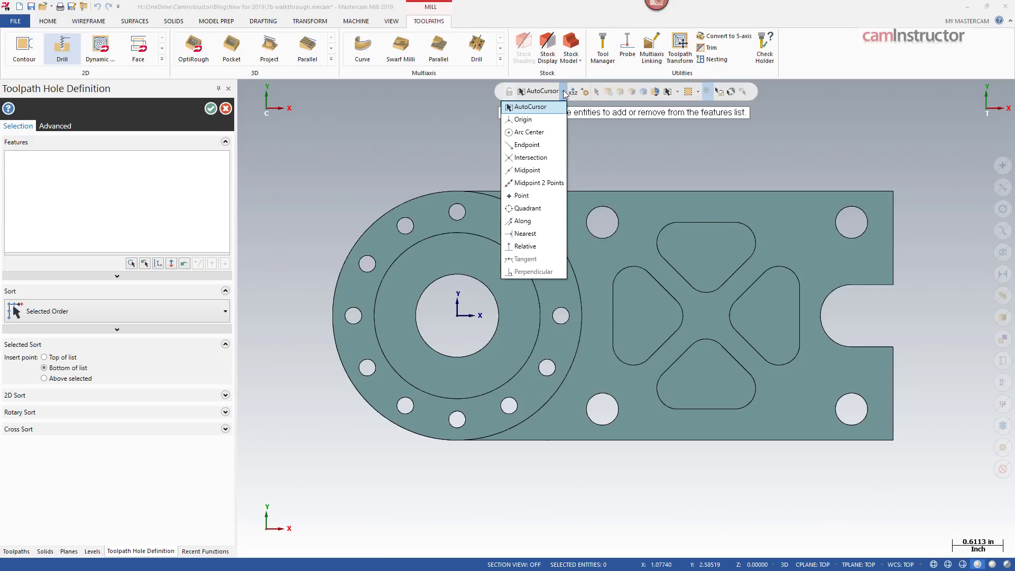
pyautogui.click(538, 133)
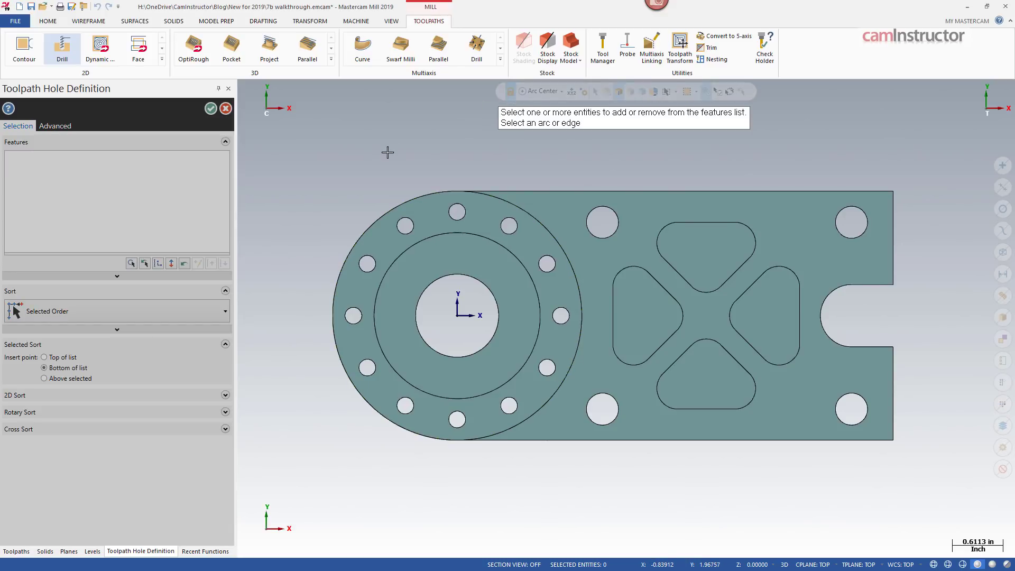
# Step: Add nine flange bolt-hole centres: six clockwise from 11 to 4 o'clock, then 10, 9 and 8 o'clock, and finish the Arc Center picking
pyautogui.click(405, 226)
pyautogui.click(456, 213)
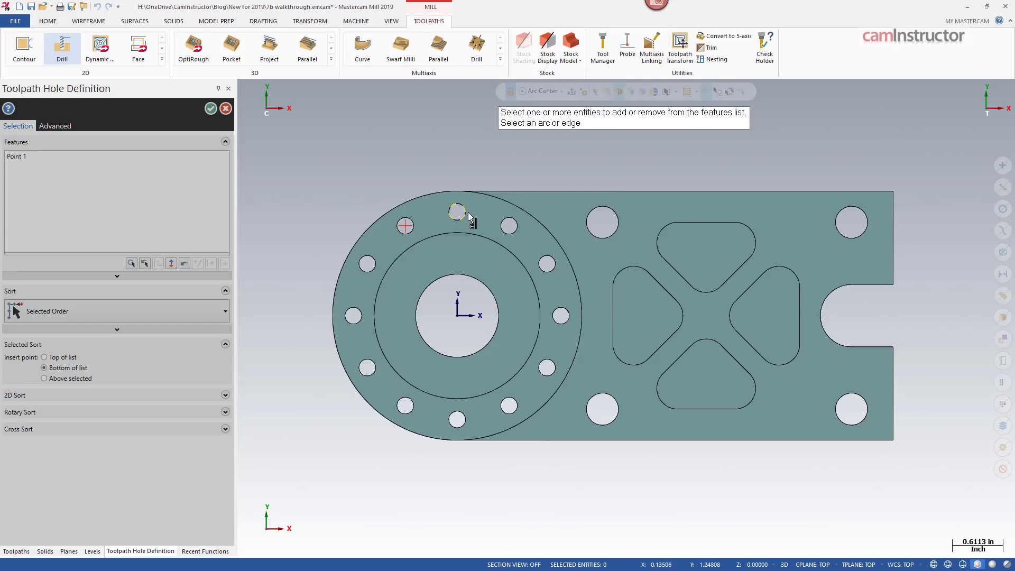
pyautogui.click(508, 227)
pyautogui.click(547, 264)
pyautogui.click(560, 315)
pyautogui.click(545, 366)
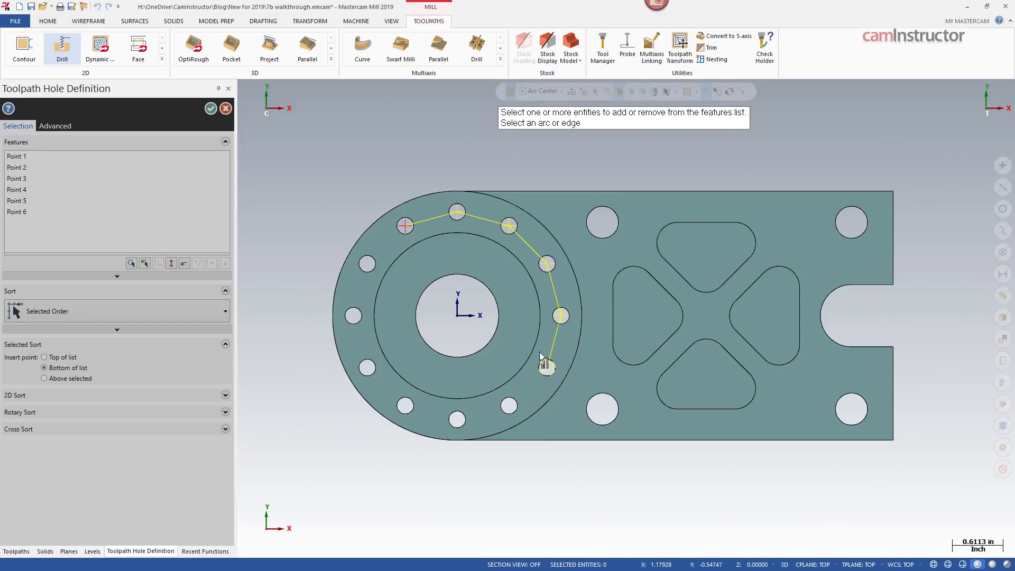
pyautogui.click(367, 263)
pyautogui.click(353, 316)
pyautogui.click(367, 366)
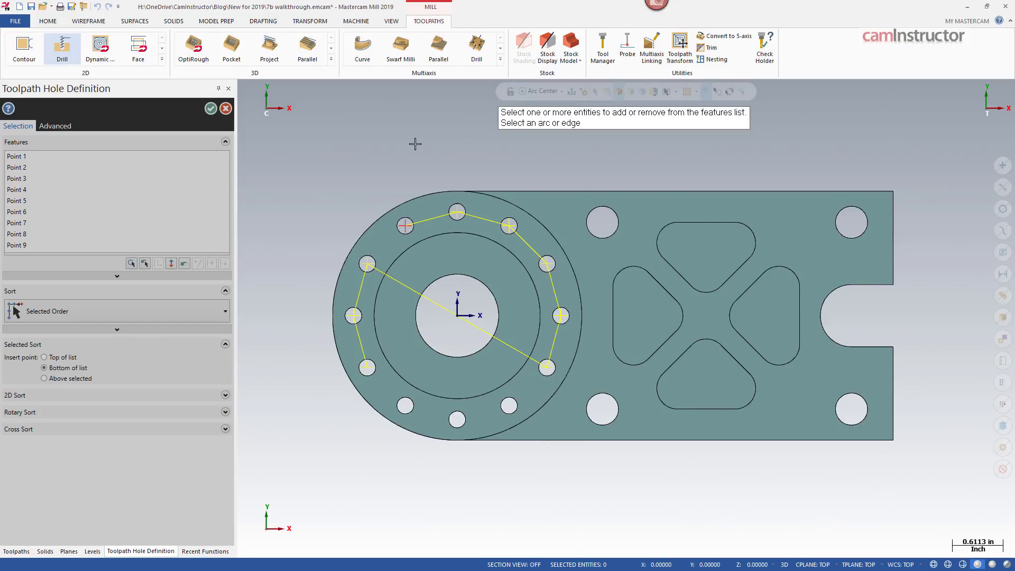
pyautogui.press('Return')
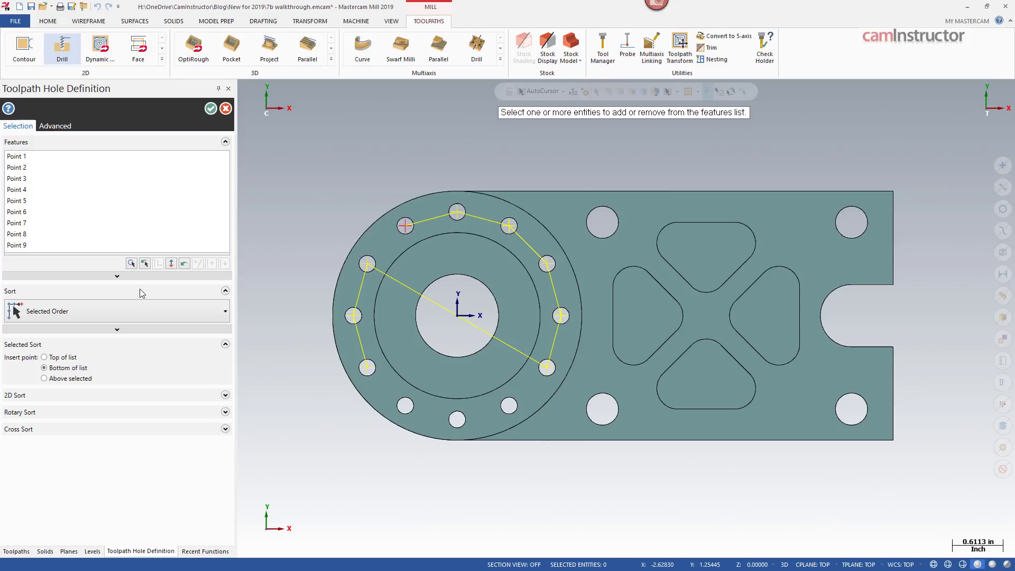
# Step: Highlight individual points in the features list to identify their holes on the part
pyautogui.click(153, 234)
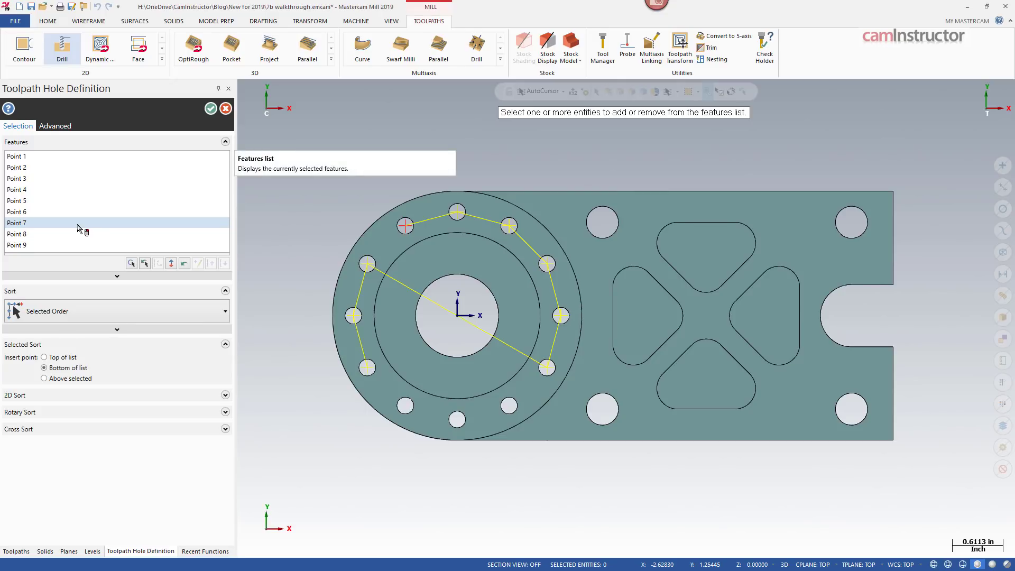
pyautogui.click(24, 189)
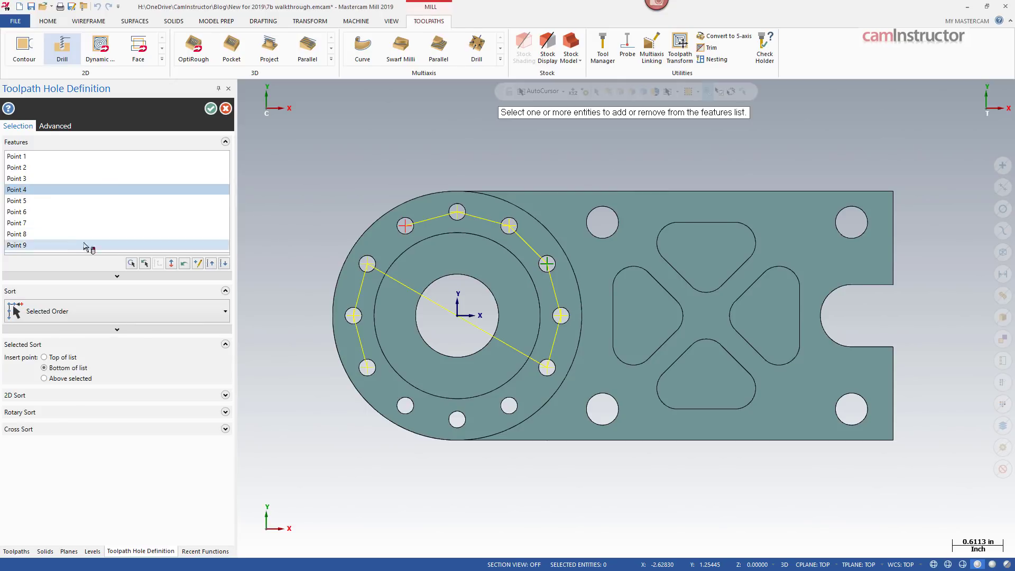
pyautogui.click(28, 201)
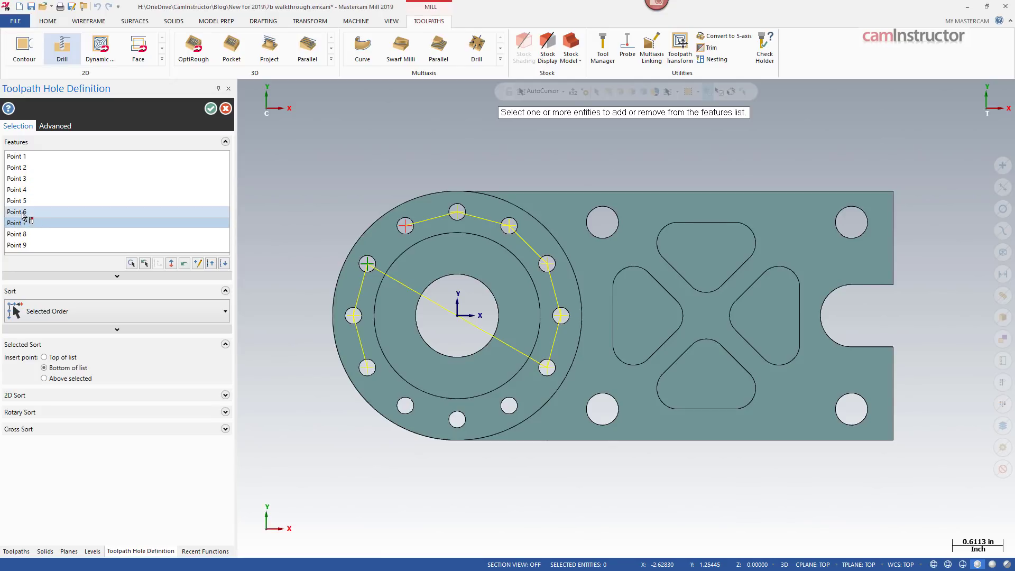
# Step: Try reordering Point 4 by moving it down and back up in the features list
pyautogui.click(26, 180)
pyautogui.click(25, 189)
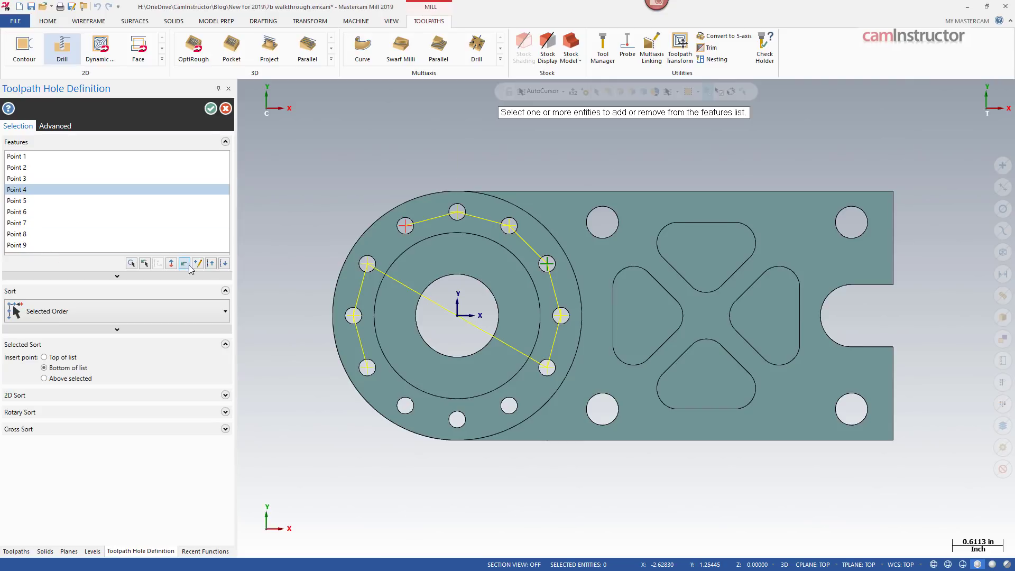
pyautogui.click(224, 263)
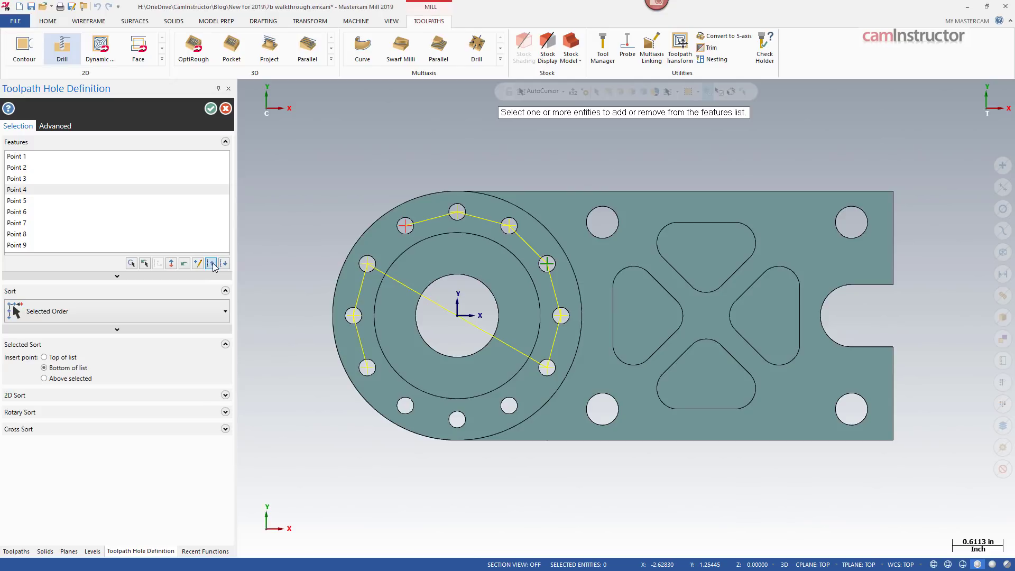
pyautogui.click(211, 263)
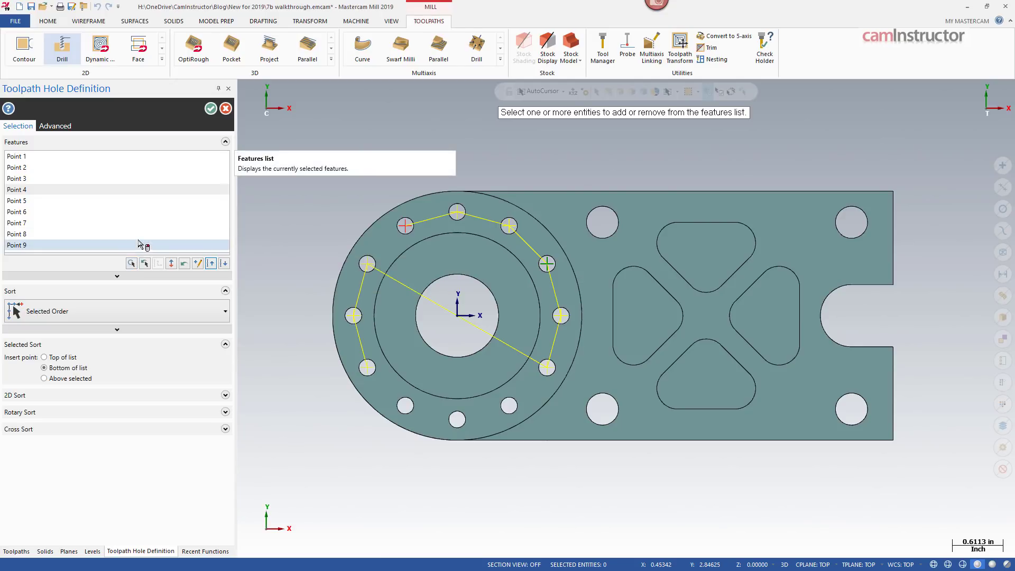
pyautogui.click(131, 263)
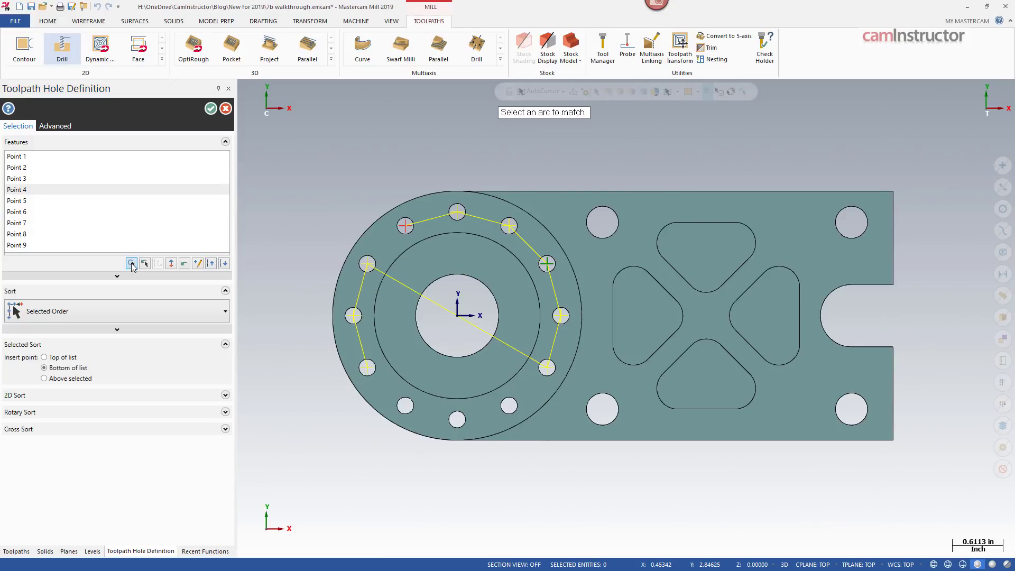
pyautogui.rightClick(99, 200)
pyautogui.click(154, 287)
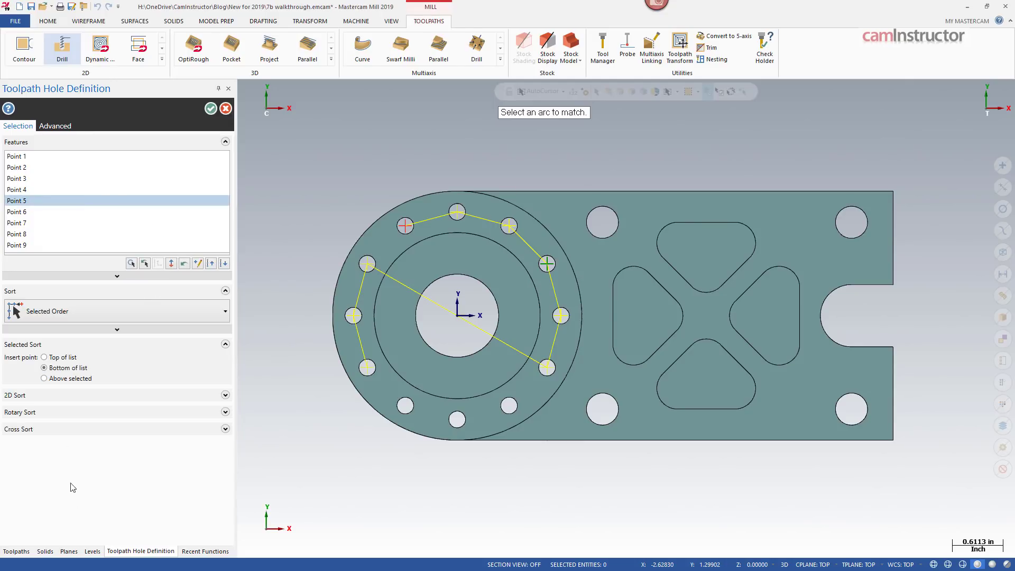
# Step: Show the wireframe level 2, make it the main level and hide level 1, mill_lesson7b.prt
pyautogui.click(93, 551)
pyautogui.click(42, 139)
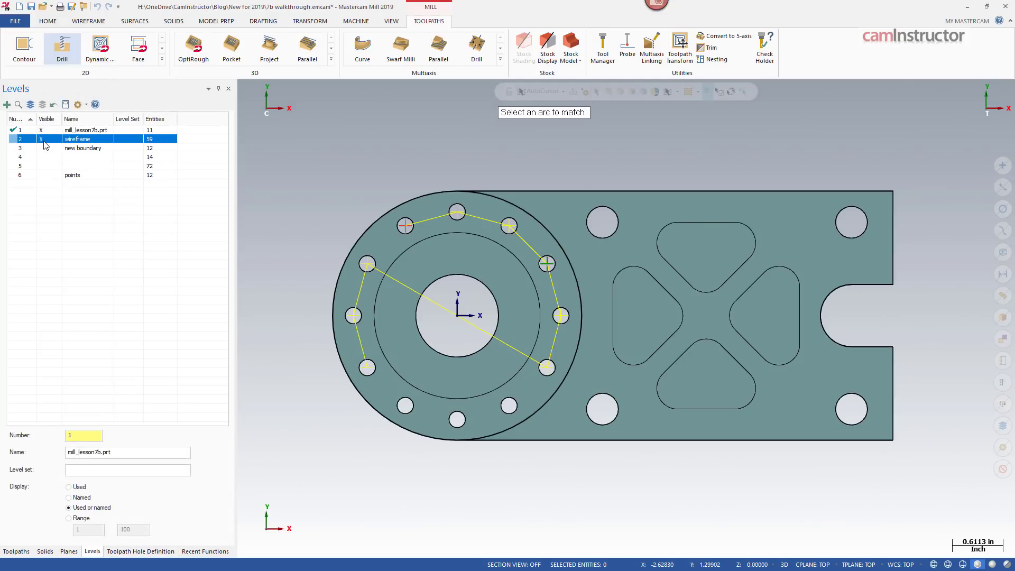
pyautogui.click(20, 138)
pyautogui.click(41, 129)
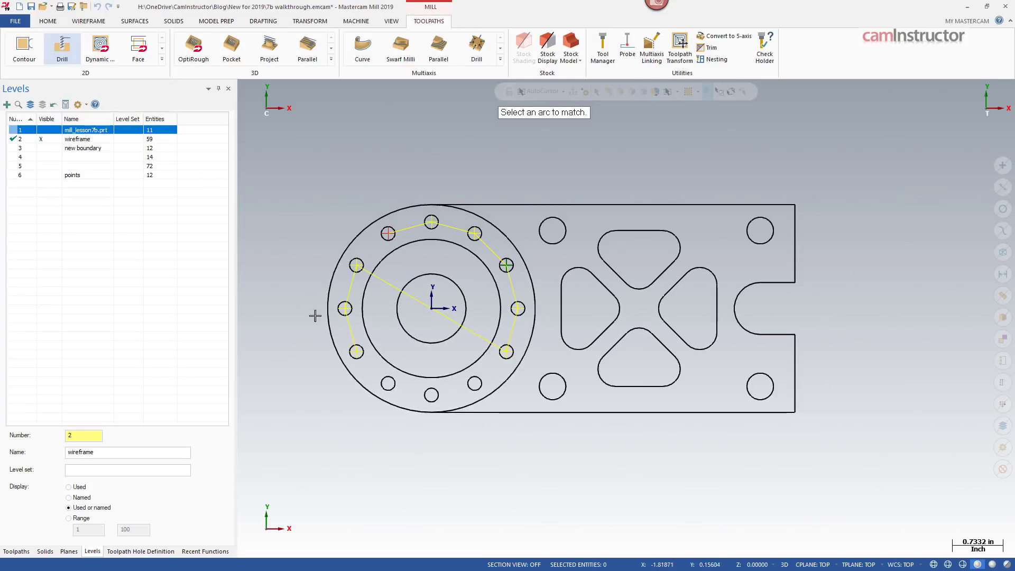
pyautogui.moveTo(315, 313); pyautogui.dragTo(290, 219, button='middle')
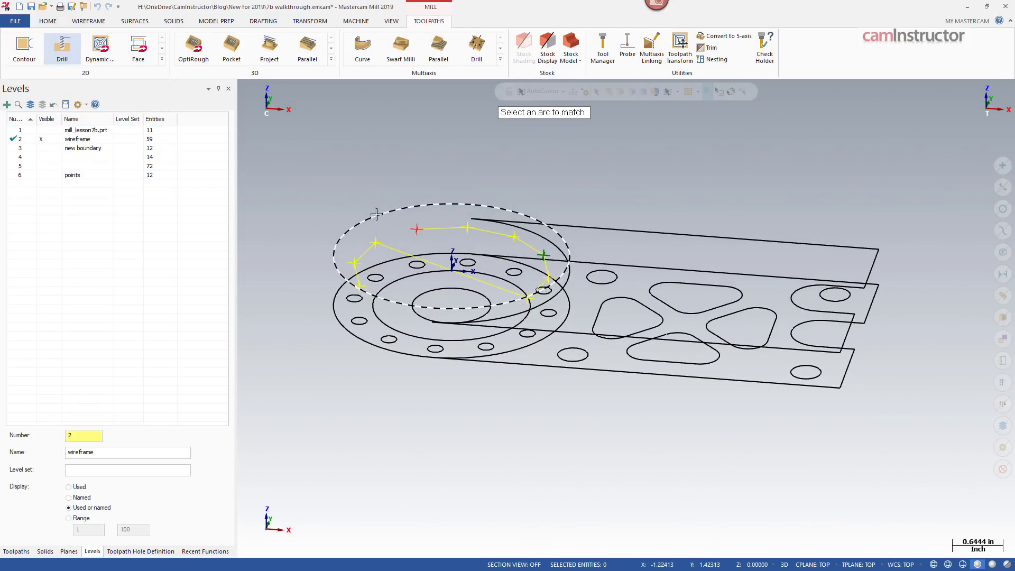
pyautogui.scroll(3, 374, 205)
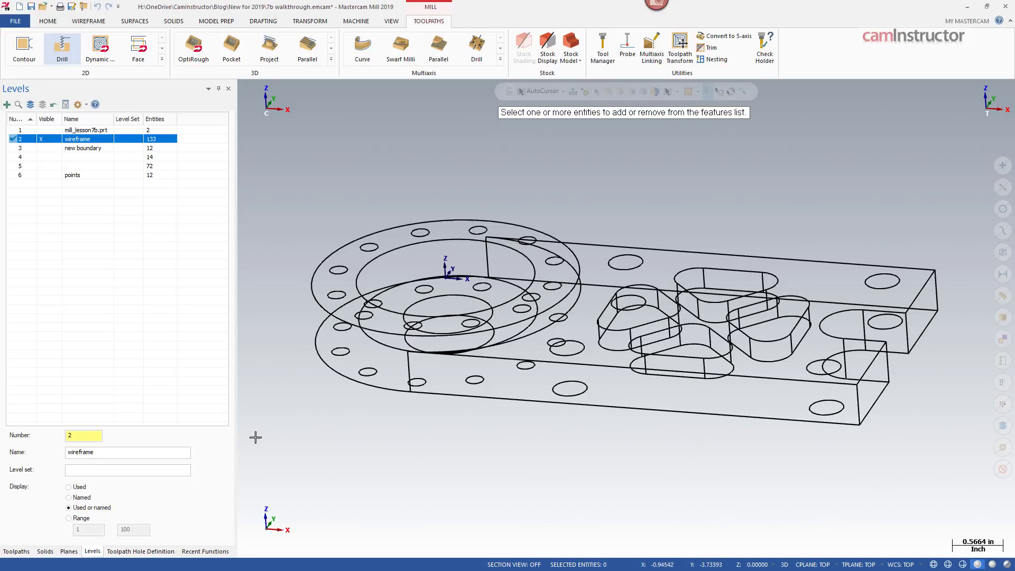
# Step: Add the matching flange bolt holes with Mask on Arc, using one small upper hole as reference and a window around the flange
pyautogui.click(140, 551)
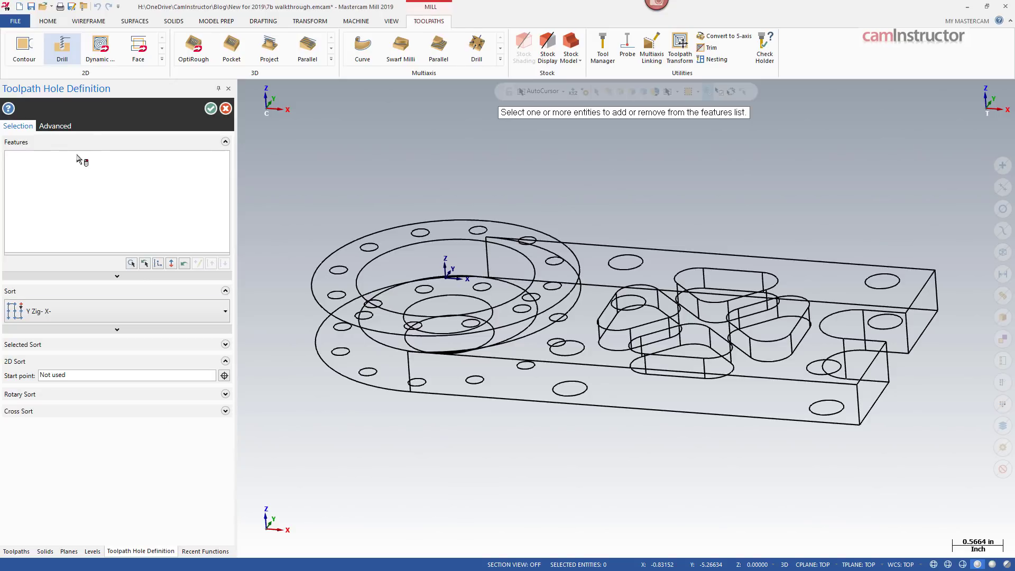
pyautogui.click(132, 263)
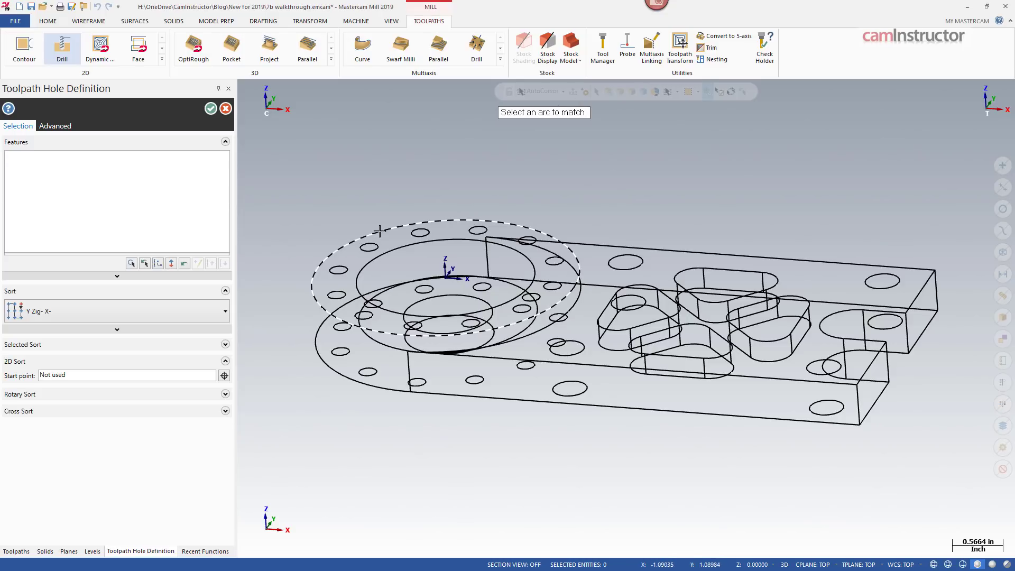
pyautogui.click(369, 247)
pyautogui.moveTo(666, 194); pyautogui.dragTo(529, 211, button='middle')
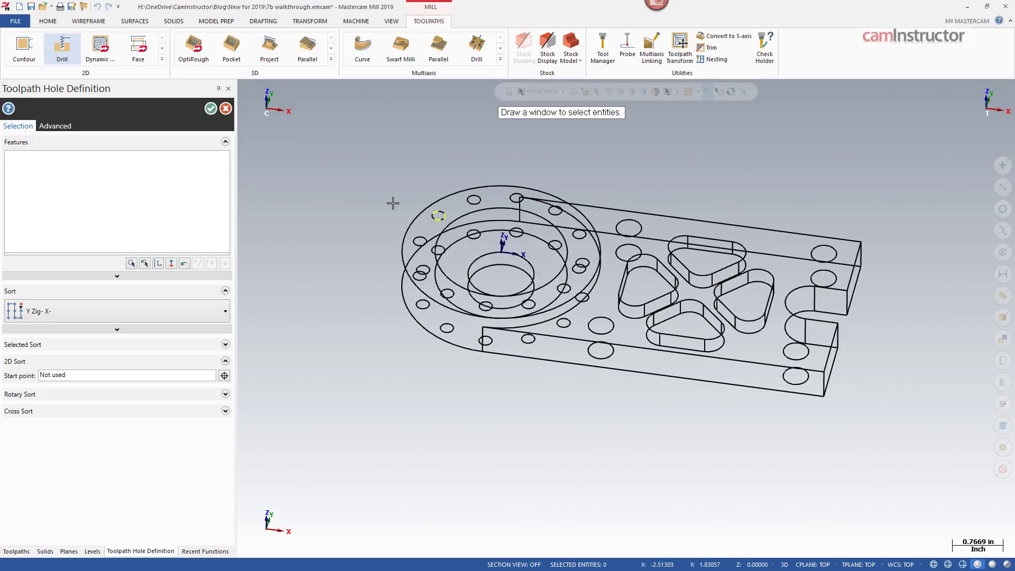
pyautogui.moveTo(362, 151); pyautogui.dragTo(647, 371)
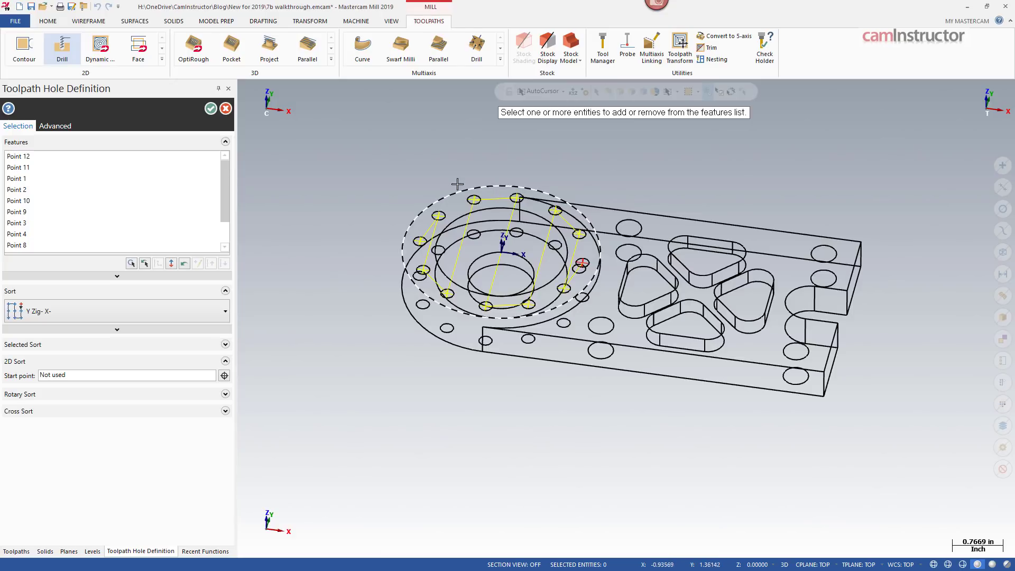
# Step: Sort the flange holes Point to Point, starting from the bolt hole at 10 o'clock
pyautogui.rightClick(430, 164)
pyautogui.click(468, 224)
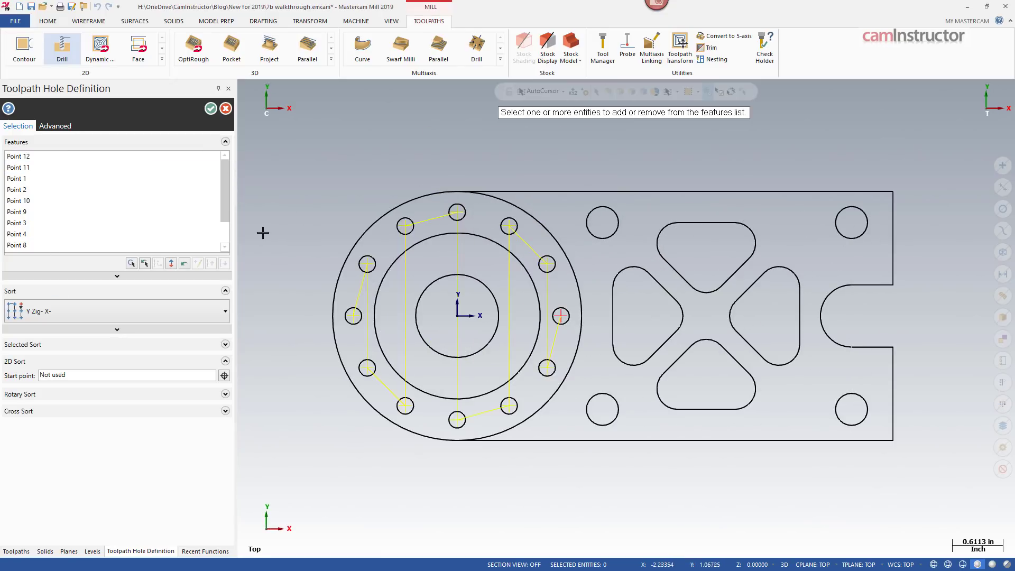
pyautogui.moveTo(226, 173)
pyautogui.mouseDown()
pyautogui.moveTo(227, 214)
pyautogui.moveTo(227, 191)
pyautogui.mouseUp()
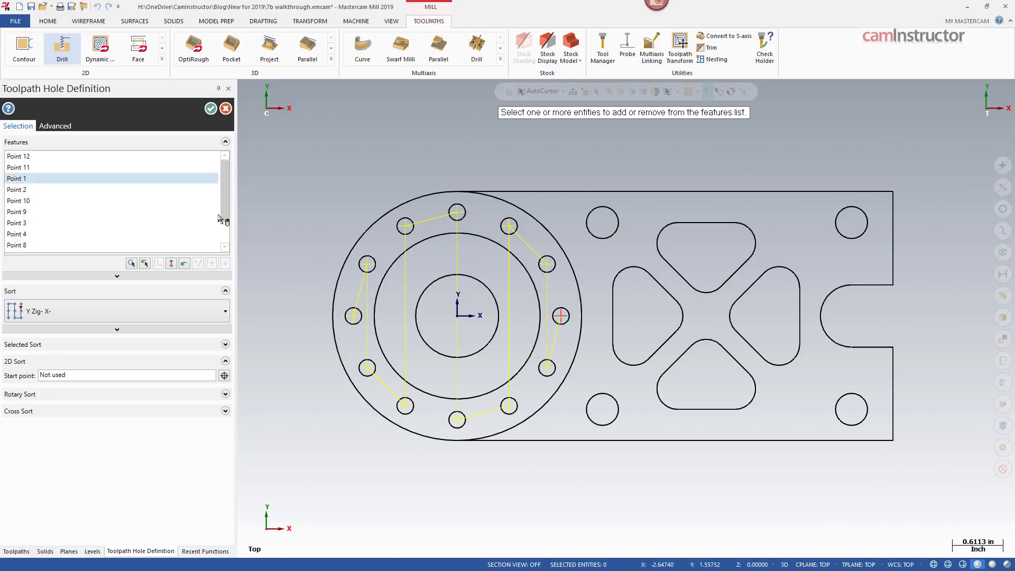
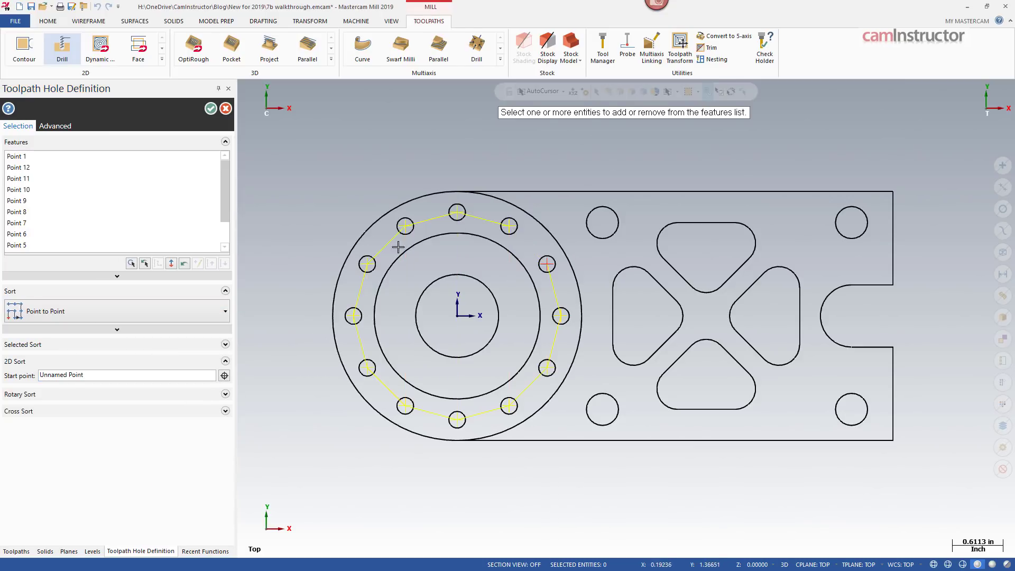
pyautogui.click(224, 375)
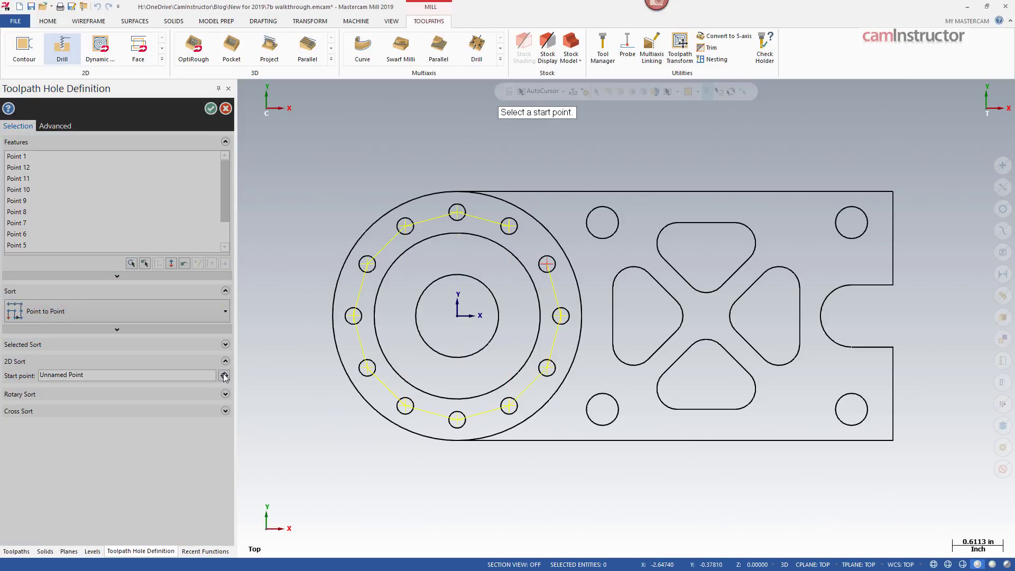
pyautogui.click(367, 264)
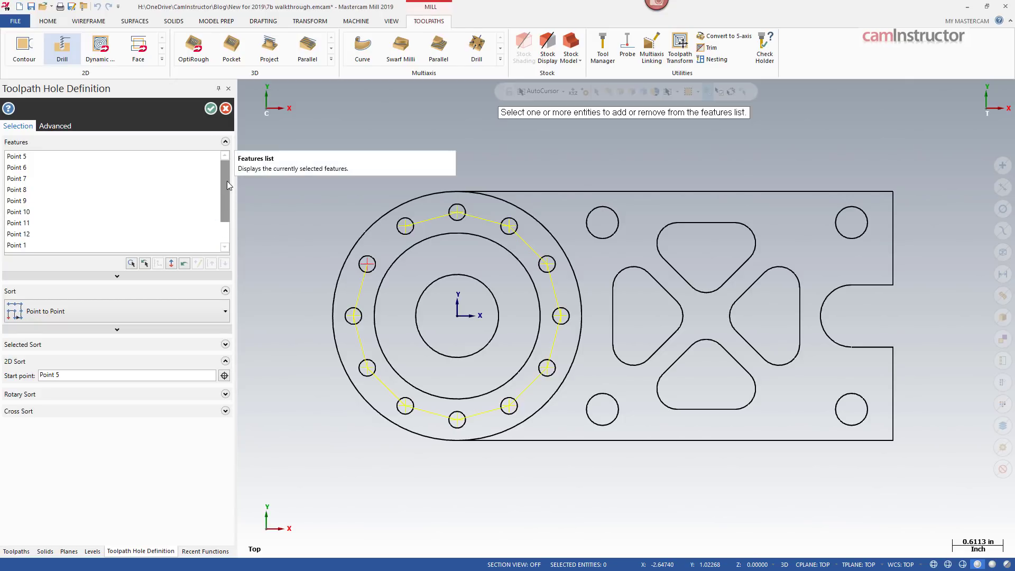
# Step: Keep Point to Point as the 2D sort and change its start point to the flange hole at 7 o'clock
pyautogui.click(226, 312)
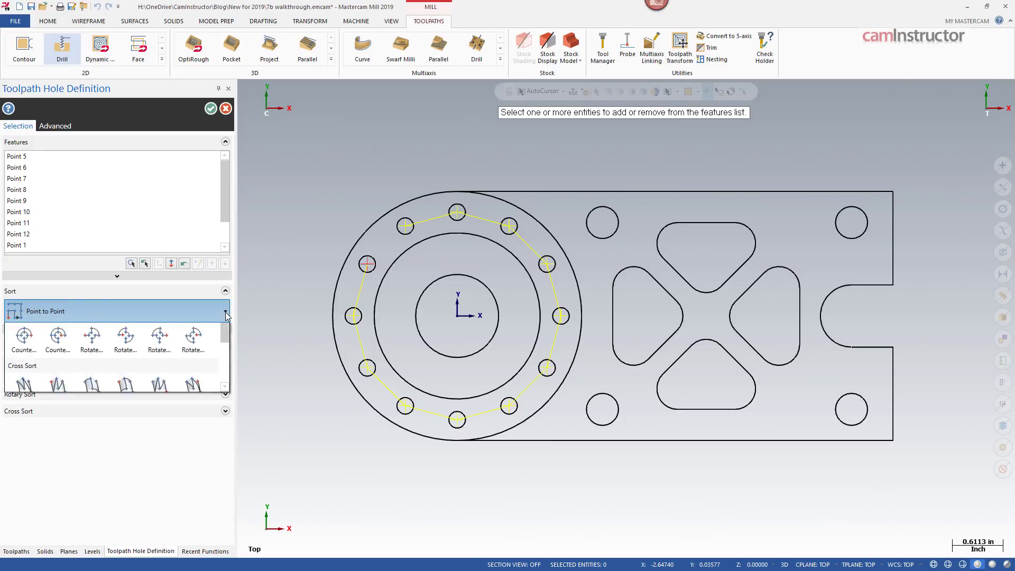
pyautogui.moveTo(224, 422); pyautogui.dragTo(224, 368)
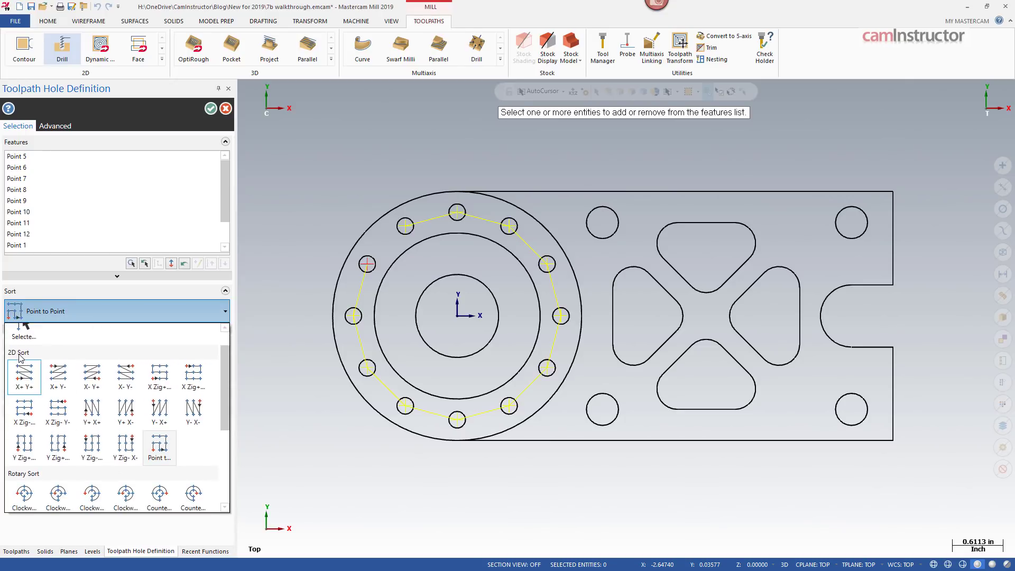
pyautogui.click(161, 450)
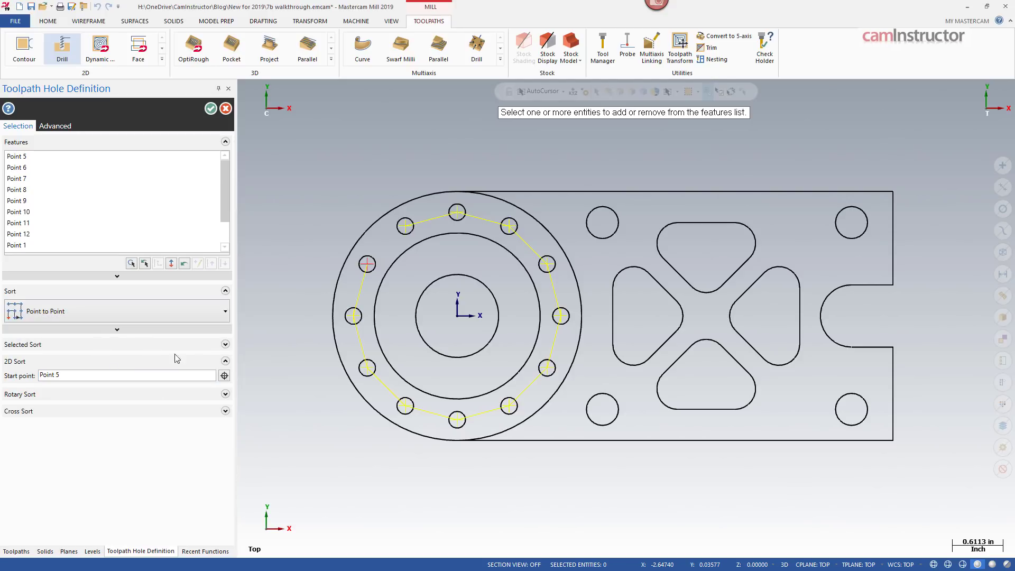
pyautogui.click(224, 375)
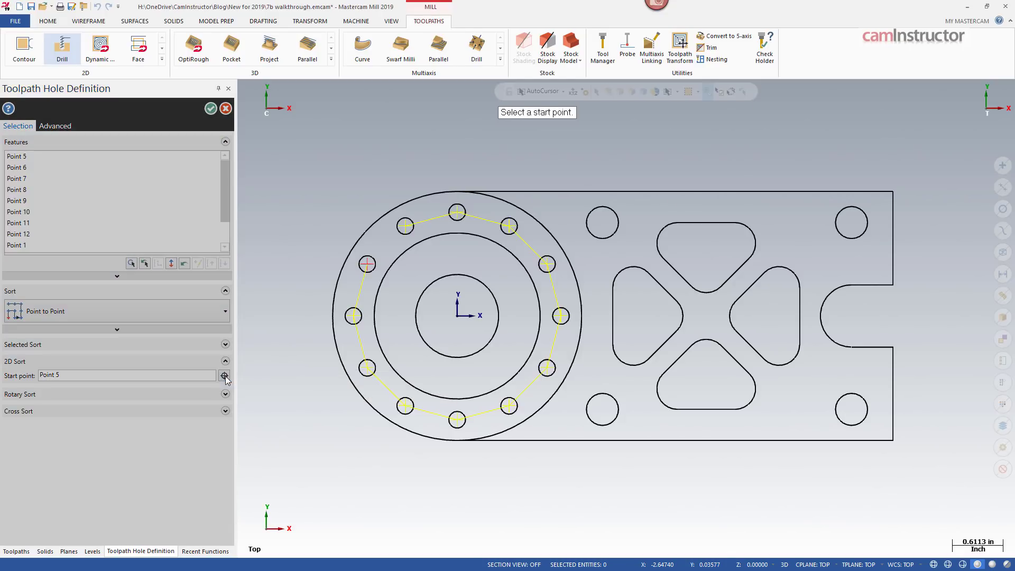
pyautogui.click(404, 406)
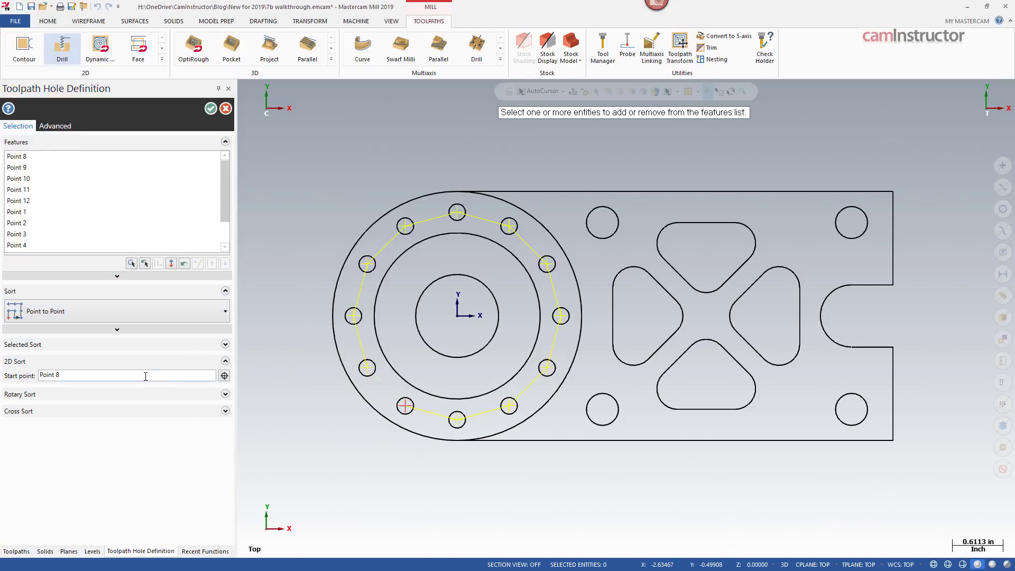
# Step: Apply the Clockwise Rotate- rotary sort about the flange's centre with a start angle of 180
pyautogui.click(132, 311)
pyautogui.scroll(-2, 223, 423)
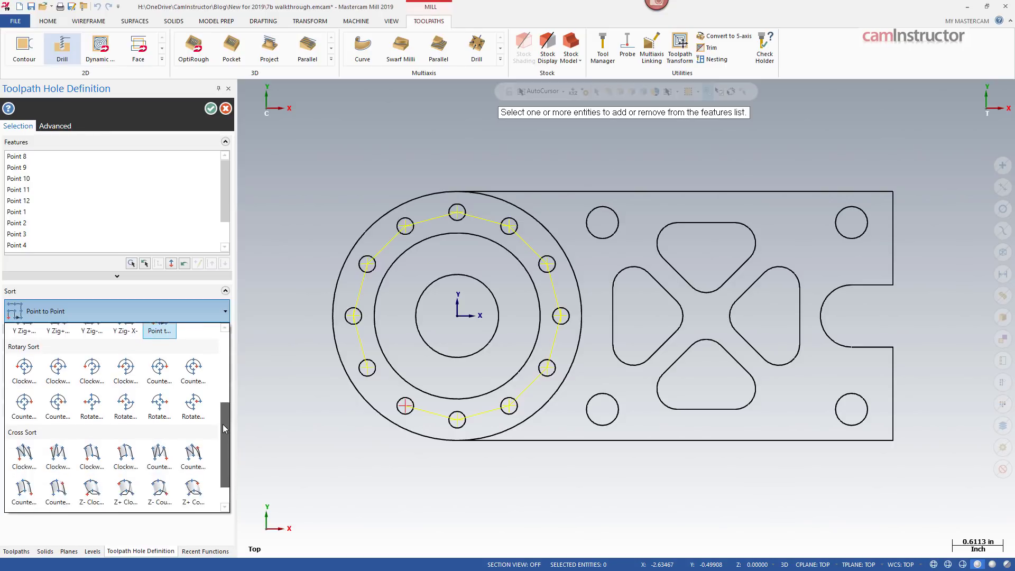
pyautogui.click(25, 373)
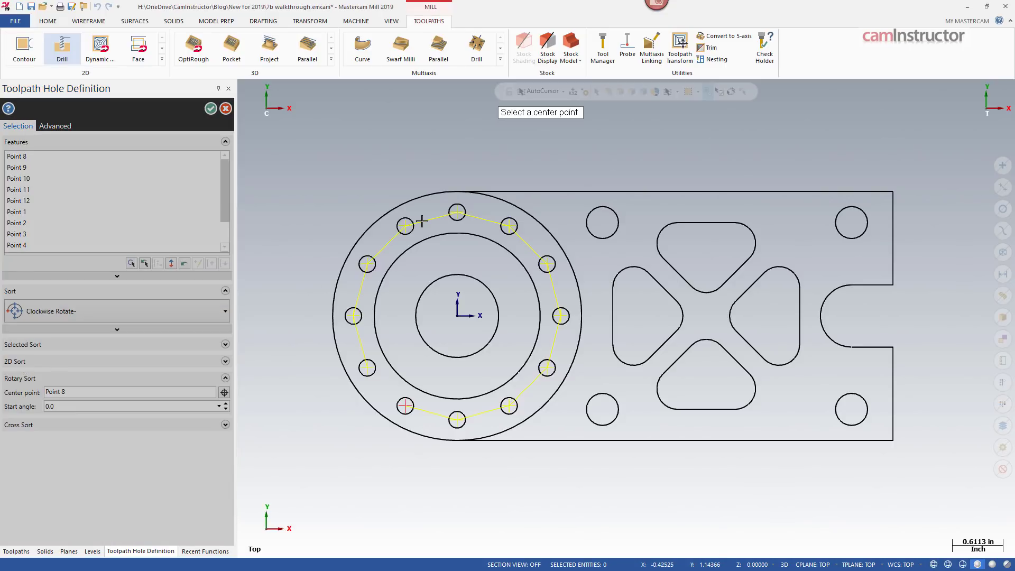
pyautogui.click(458, 316)
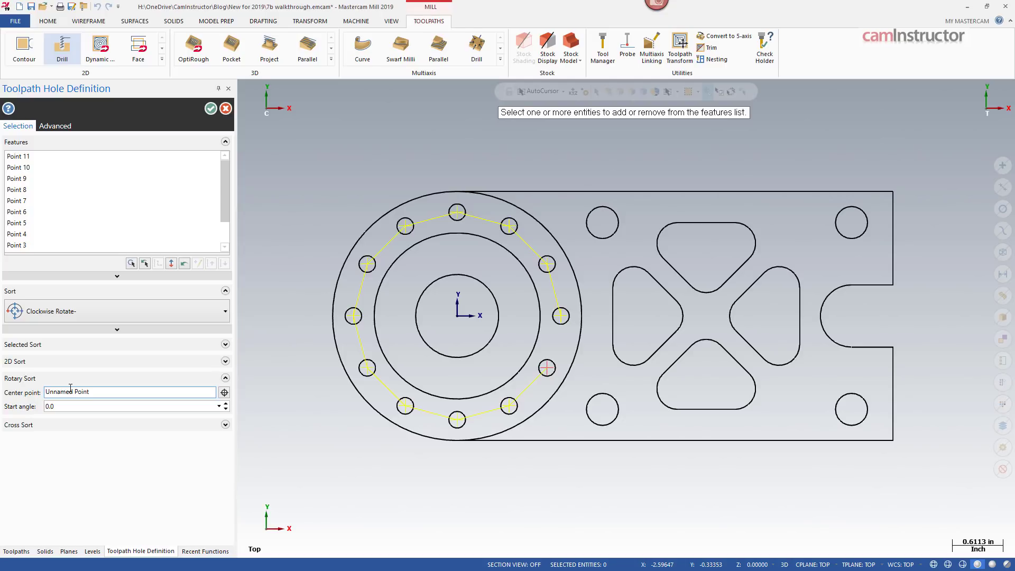
pyautogui.click(89, 406)
pyautogui.write('180')
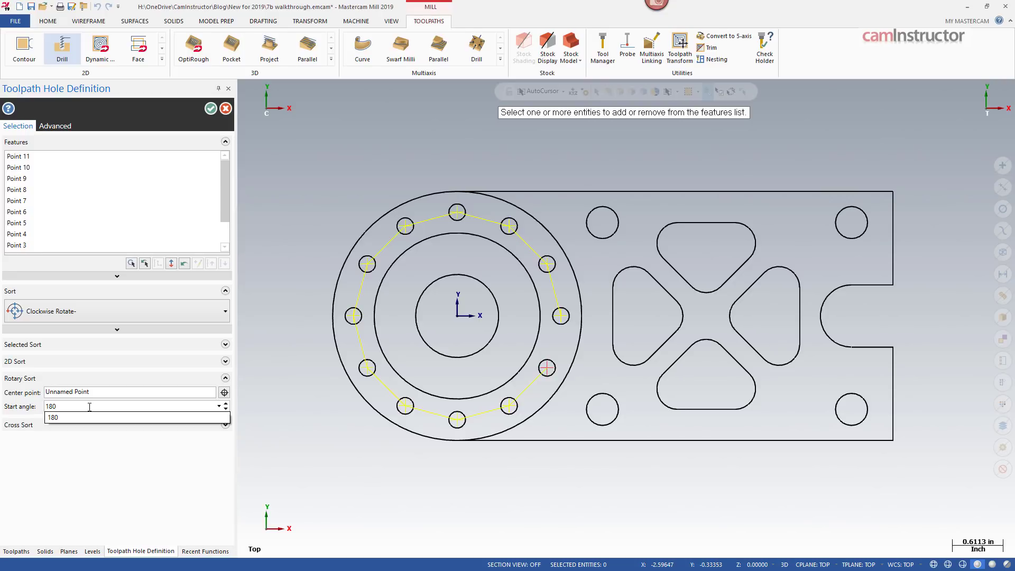
pyautogui.press('Return')
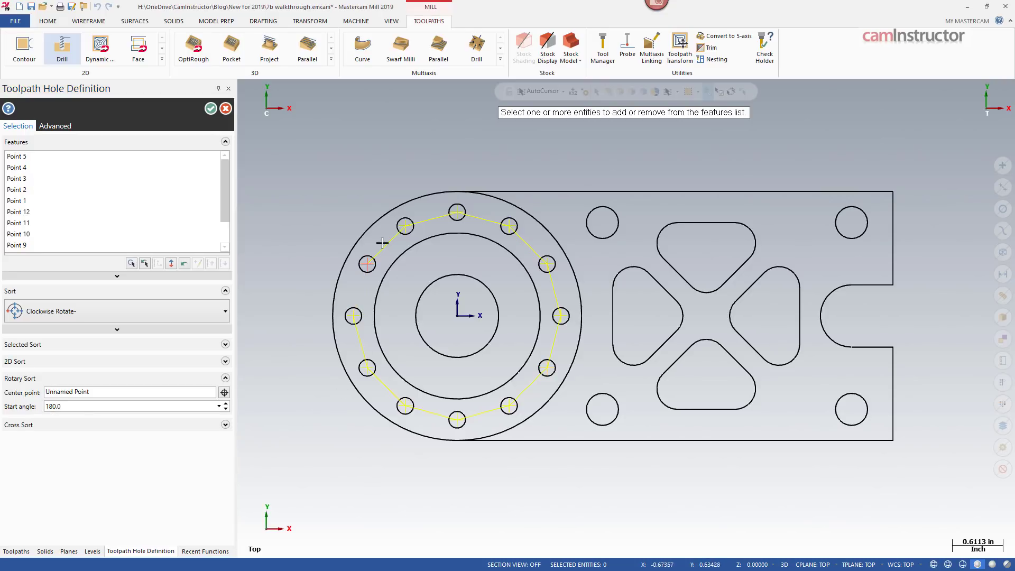
# Step: Review the Cross Sort patterns in the sort list and the Cross Sort start point and rotation axis options
pyautogui.click(158, 312)
pyautogui.scroll(-3, 225, 398)
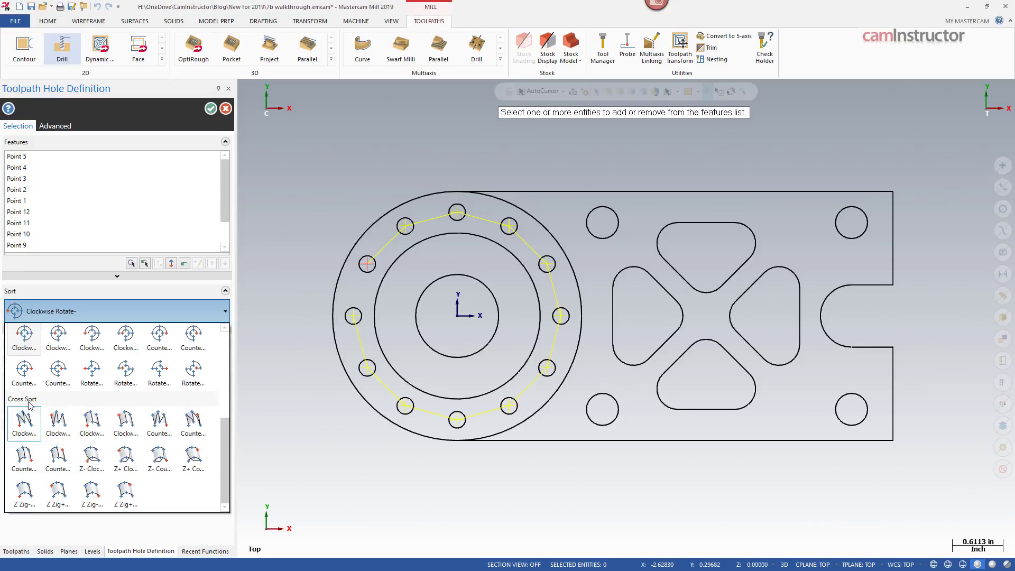
pyautogui.click(195, 535)
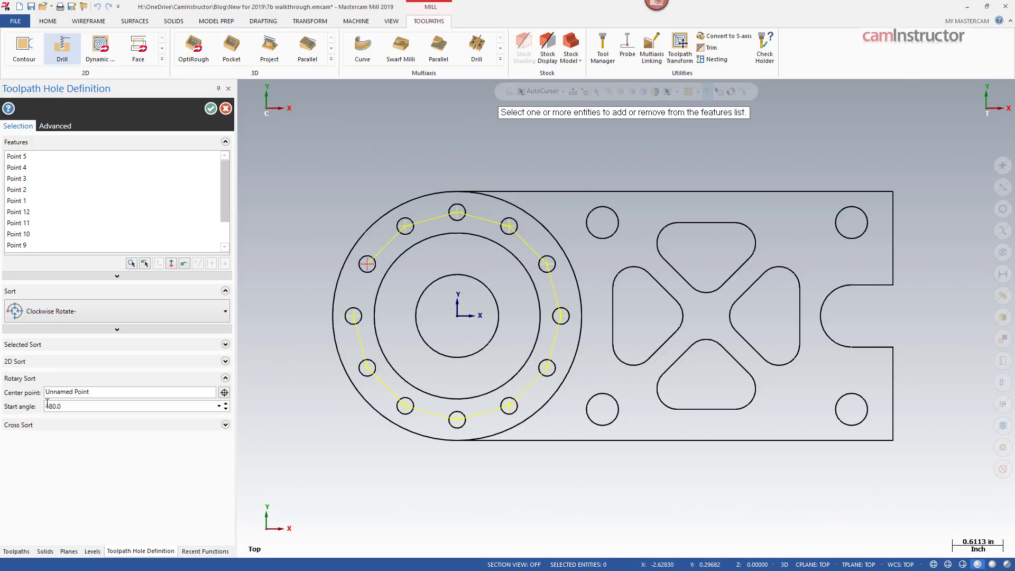
pyautogui.click(225, 425)
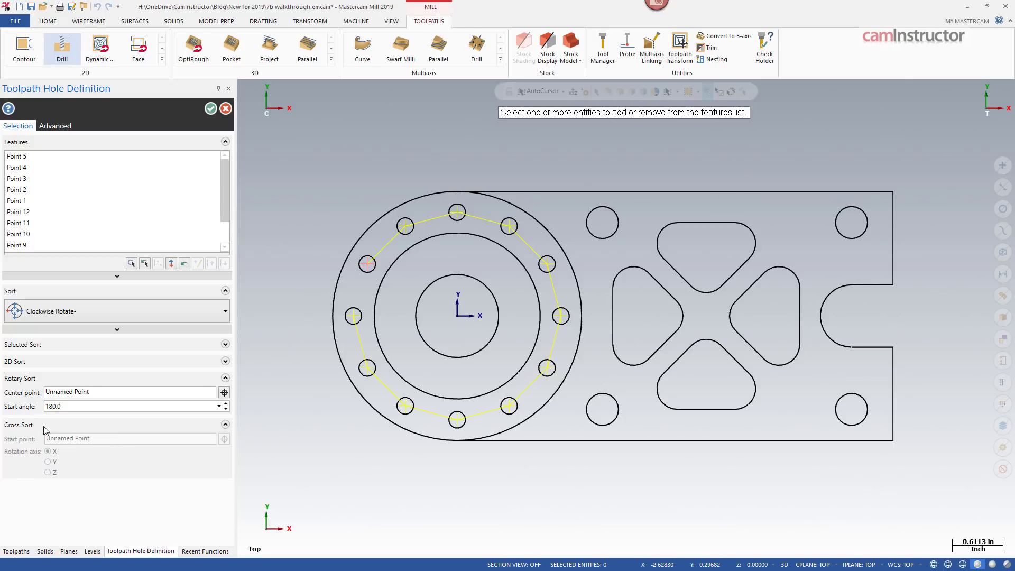
pyautogui.click(226, 424)
# Step: Apply the X+ Y+ 2D sort to the flange bolt holes
pyautogui.click(226, 311)
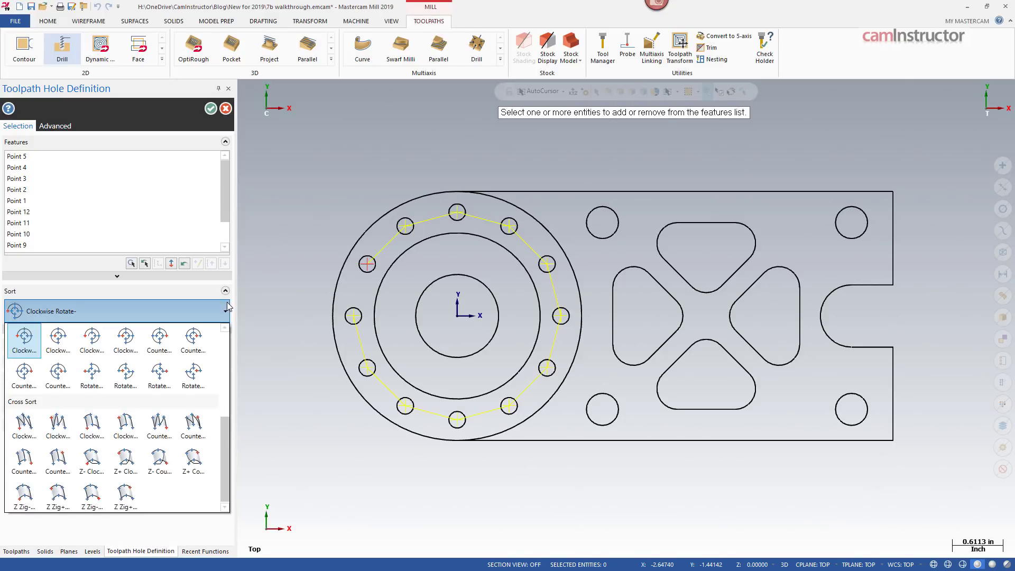
pyautogui.moveTo(227, 419); pyautogui.dragTo(227, 343)
pyautogui.click(21, 396)
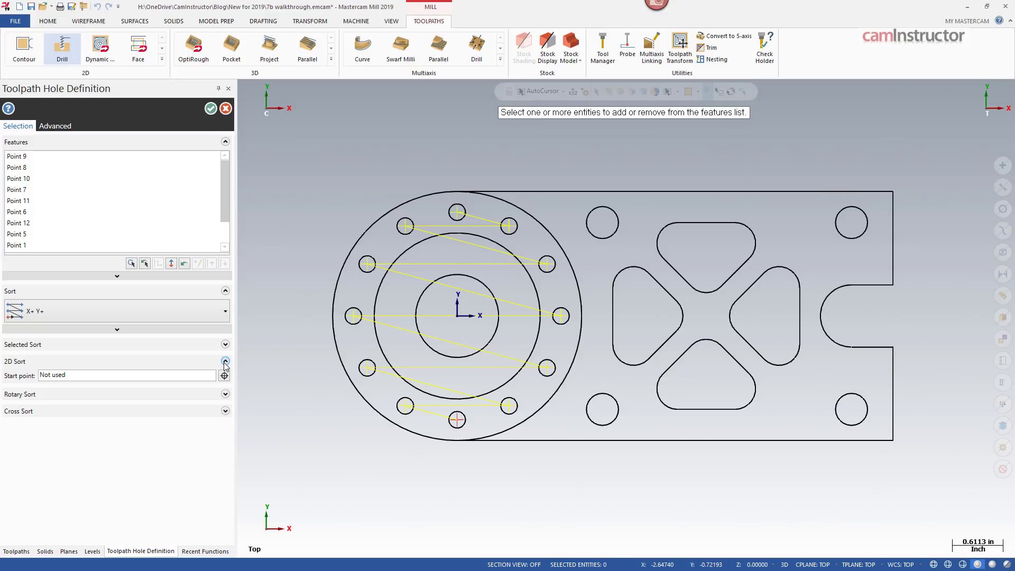
# Step: Sort the flange holes Point to Point starting from the bolt hole at 9 o'clock, and accept the hole definition
pyautogui.click(222, 306)
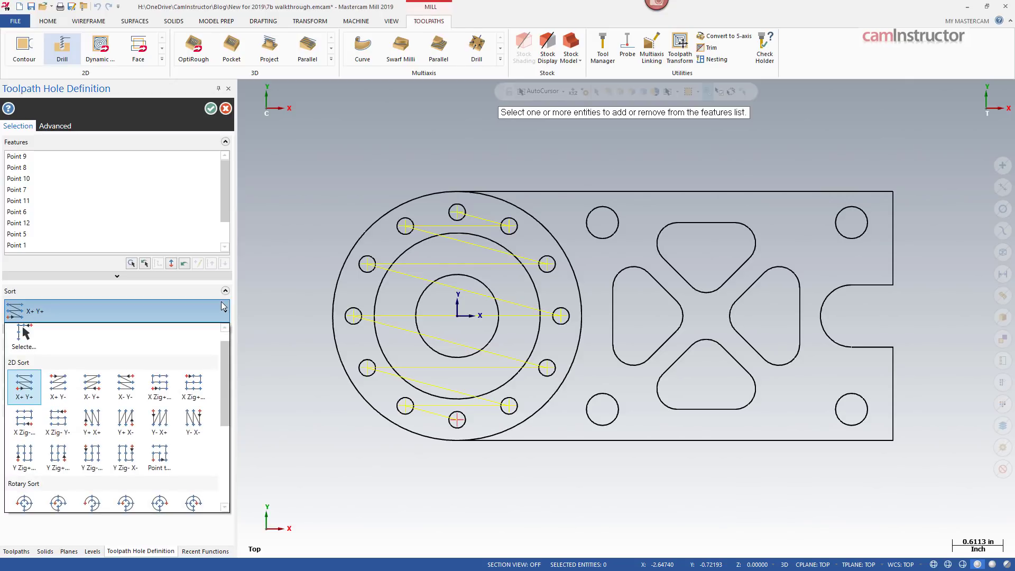
pyautogui.scroll(-1, 224, 364)
pyautogui.click(159, 432)
pyautogui.click(354, 316)
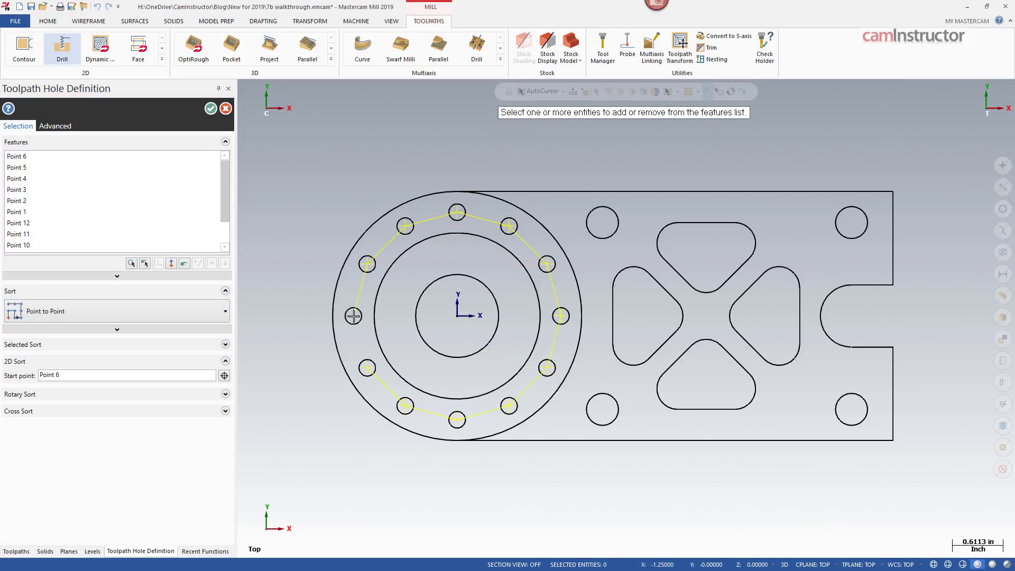
pyautogui.click(211, 111)
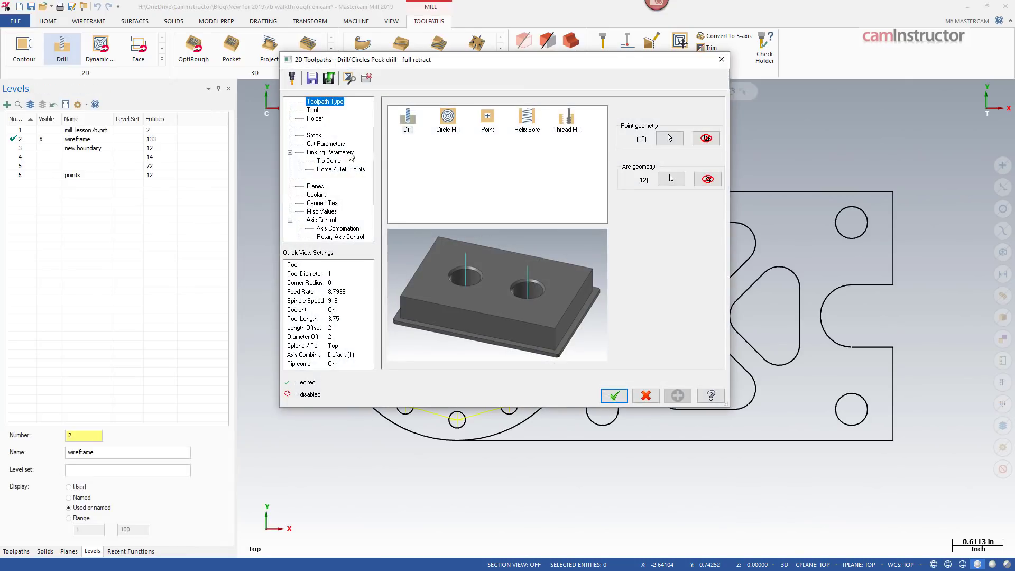
# Step: Assign tool 24, the 1/2 SPOTDRILL, to the peck drill toolpath and generate it, showing the operation in the toolpath list
pyautogui.click(313, 110)
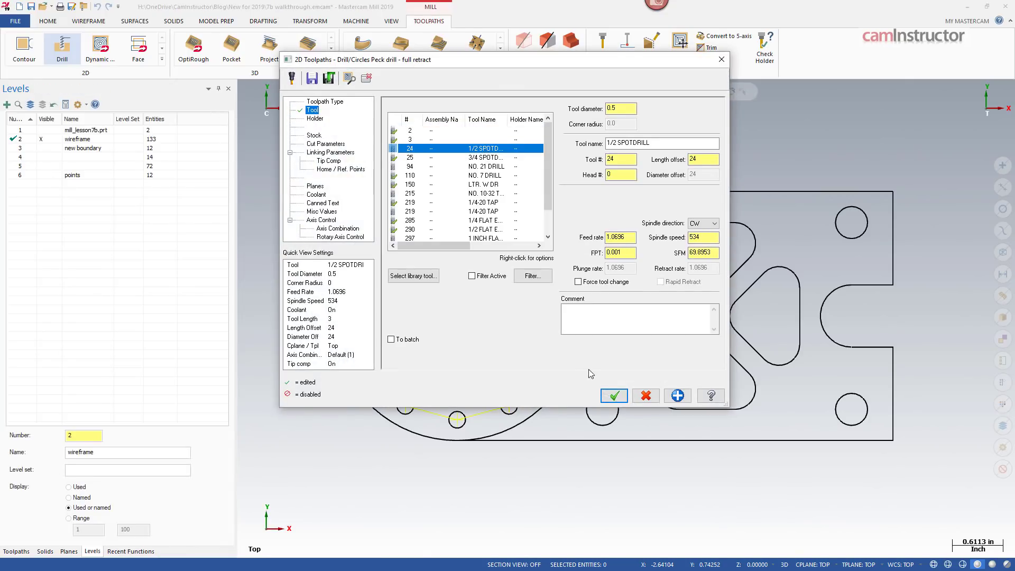
pyautogui.click(613, 396)
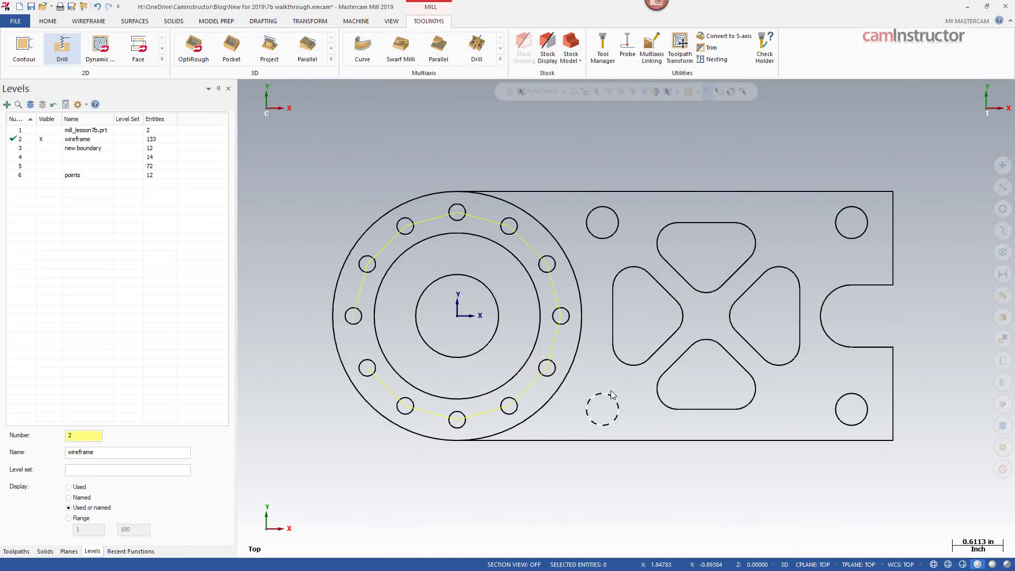
pyautogui.click(17, 550)
pyautogui.click(67, 183)
pyautogui.moveTo(280, 222); pyautogui.dragTo(305, 168, button='middle')
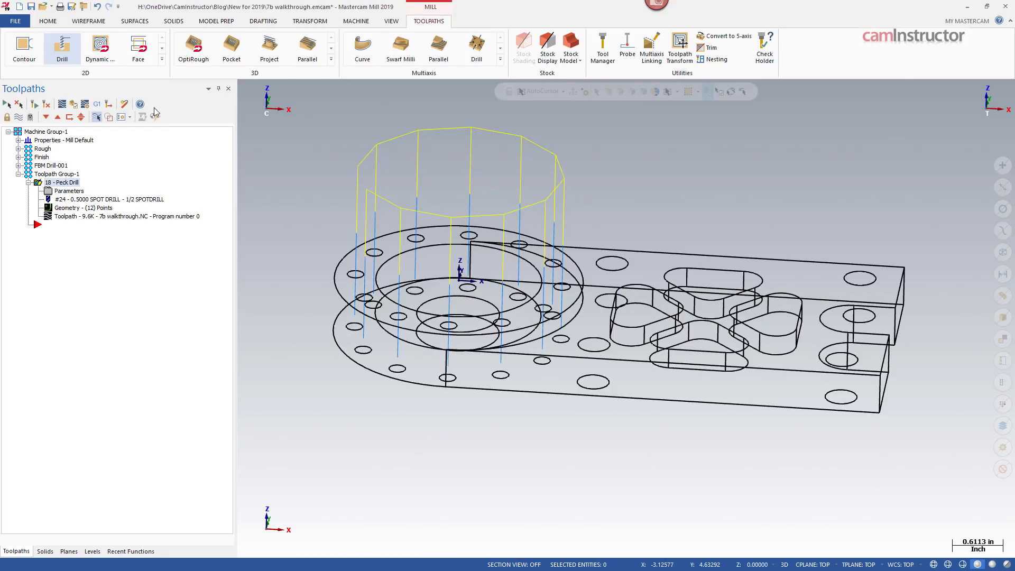
# Step: Start a second drill toolpath and reuse the hole positions from the previous drill operation, with the features list enlarged
pyautogui.click(61, 51)
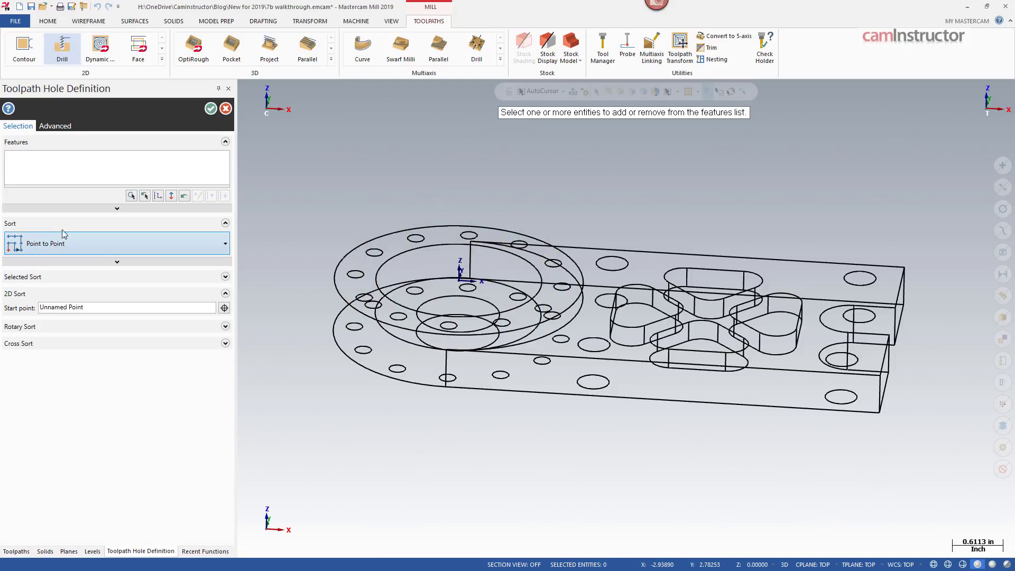
pyautogui.moveTo(103, 185); pyautogui.dragTo(103, 263)
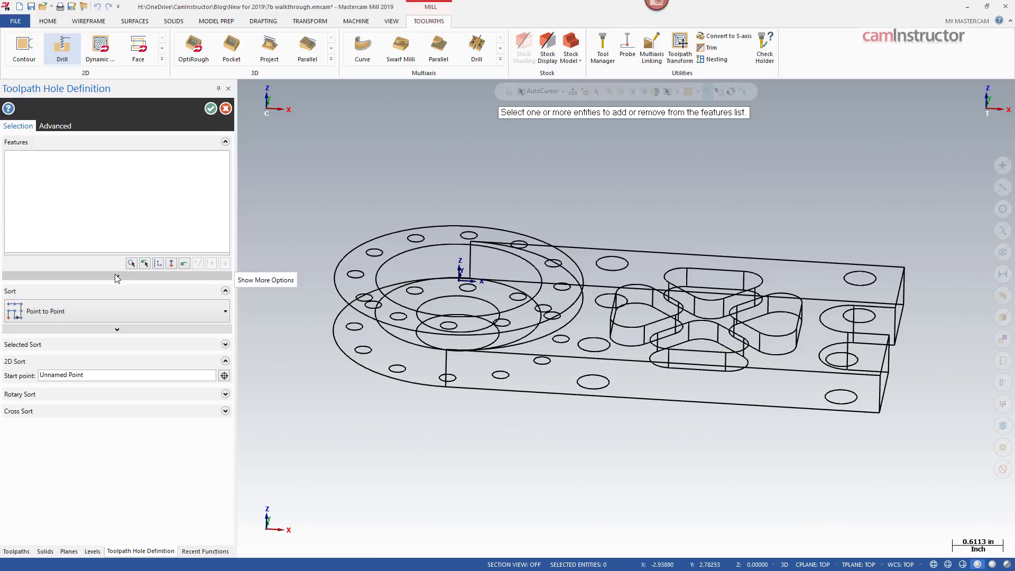
pyautogui.scroll(2, 385, 211)
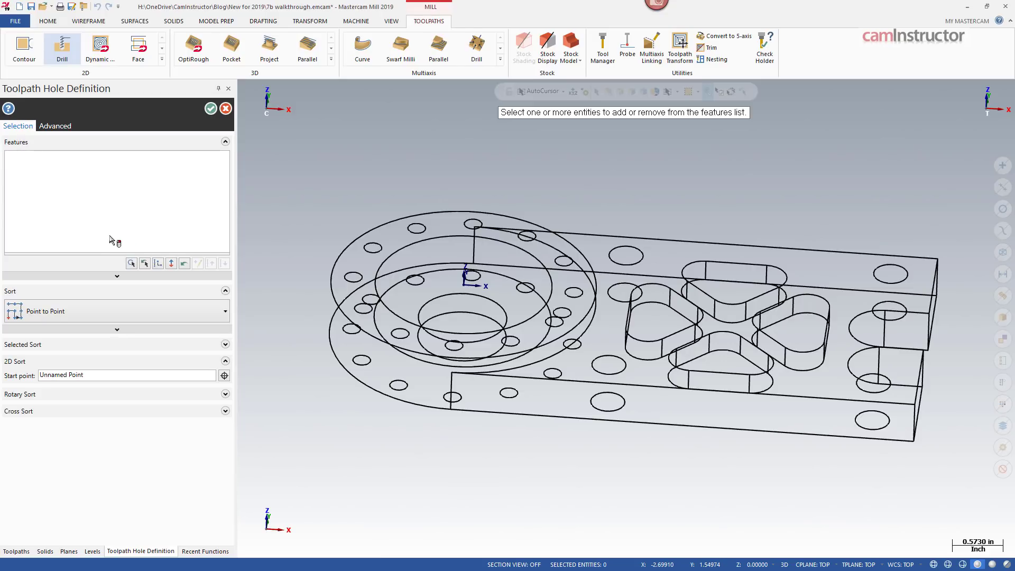
pyautogui.click(145, 263)
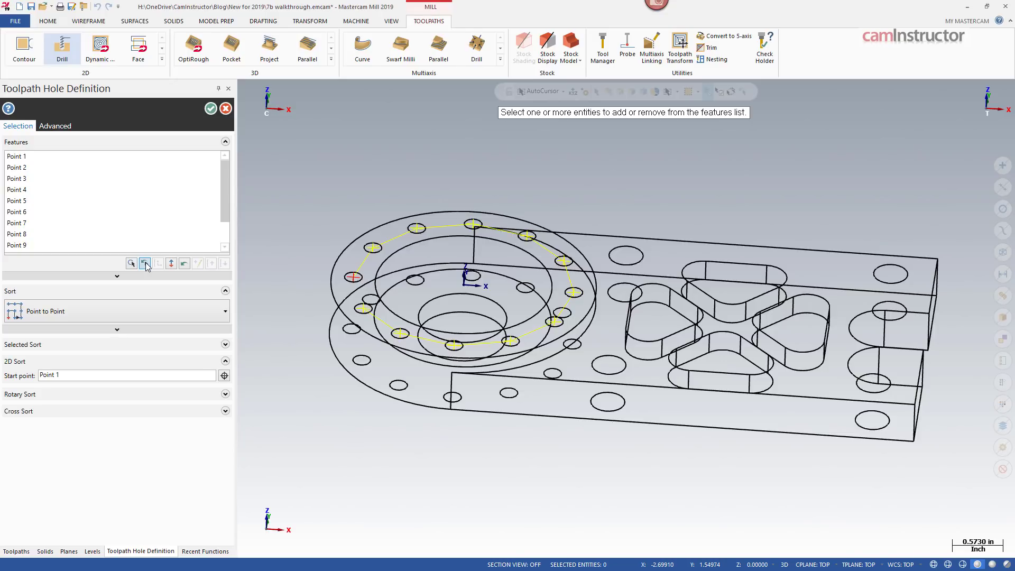
pyautogui.moveTo(227, 182); pyautogui.dragTo(229, 226)
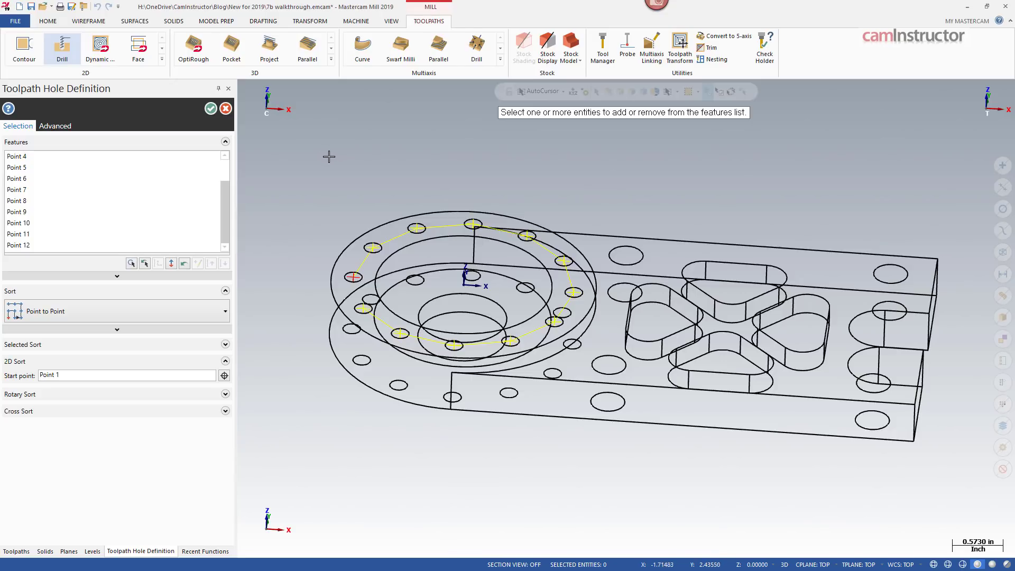
# Step: Reverse the order of the reused flange holes and generate the second peck drill toolpath with the same spot drill
pyautogui.click(170, 264)
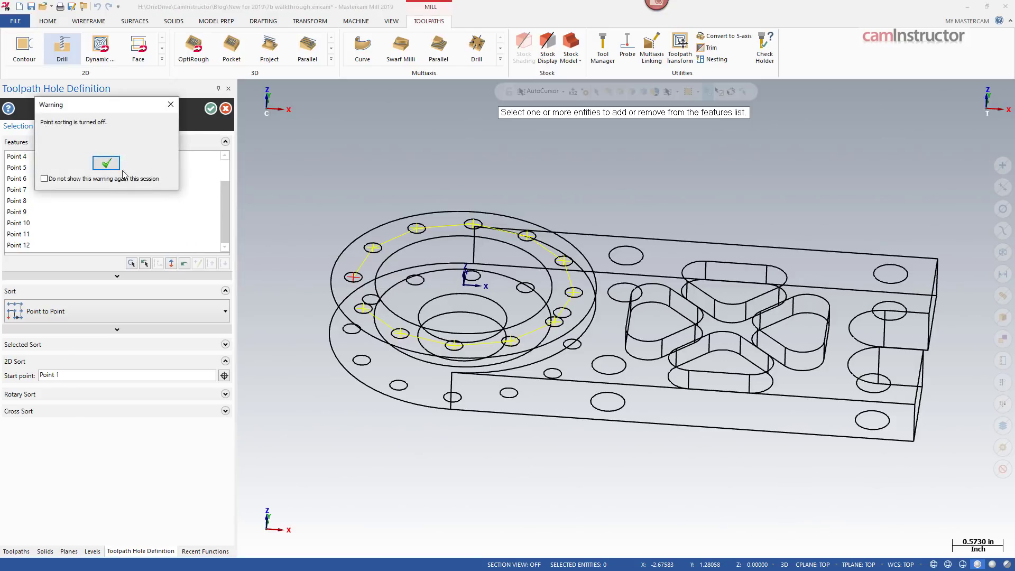
pyautogui.click(106, 163)
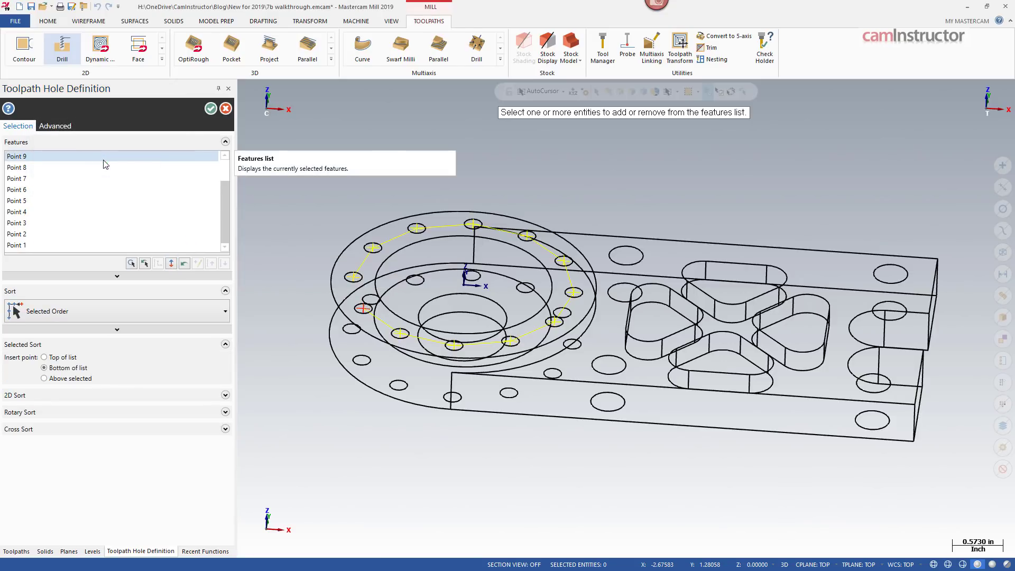
pyautogui.click(32, 179)
pyautogui.moveTo(49, 180); pyautogui.dragTo(76, 193)
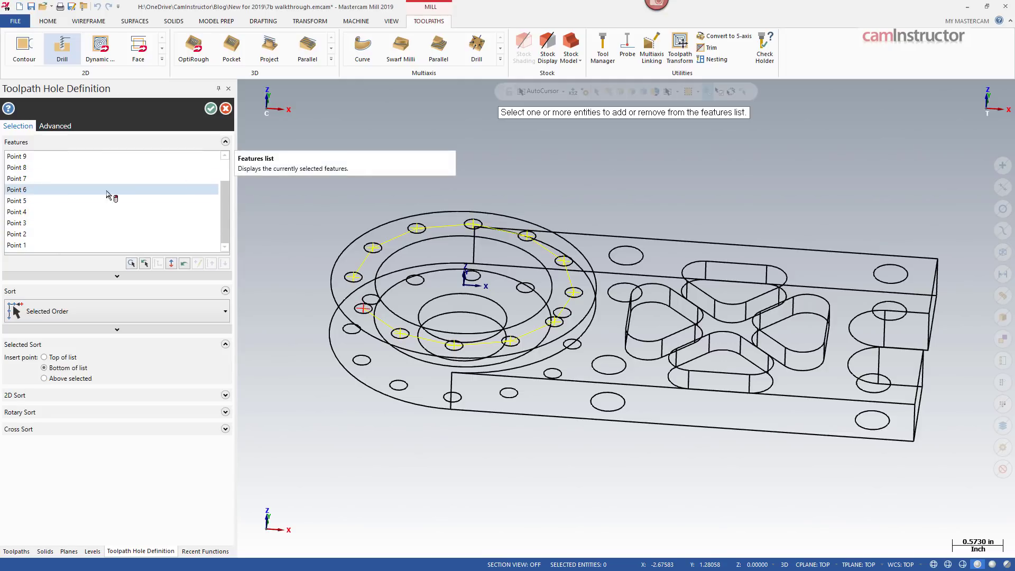
pyautogui.click(211, 108)
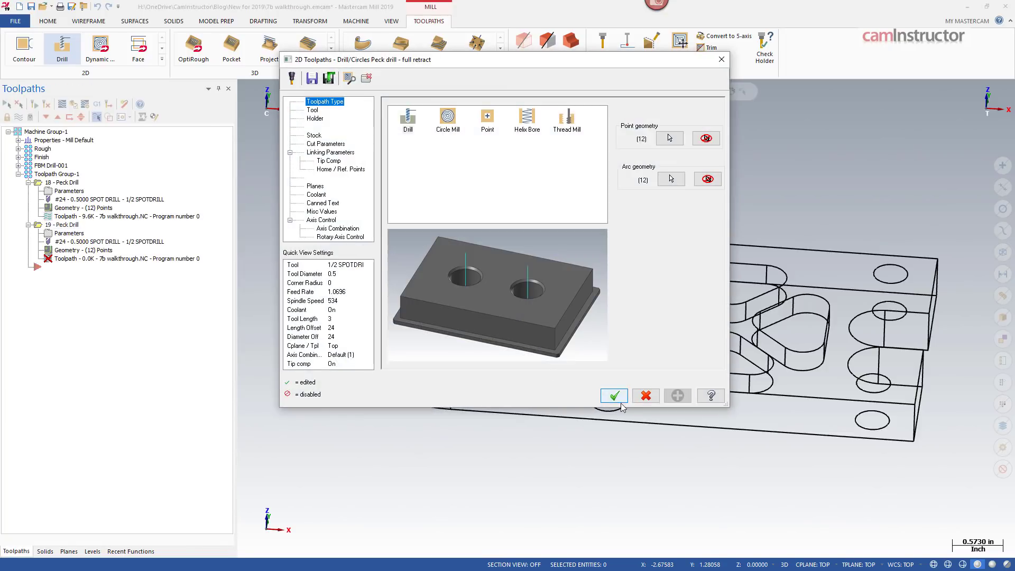
pyautogui.click(616, 398)
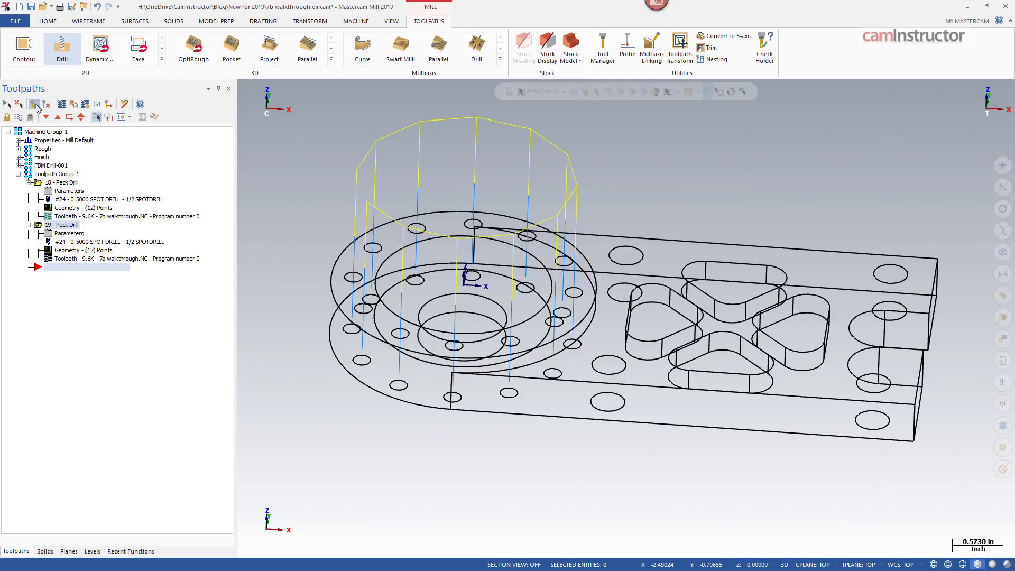
# Step: Backplot both Peck Drill operations to check their hole sequences around the flange
pyautogui.keyDown('shift'); pyautogui.click(63, 182); pyautogui.keyUp('shift')
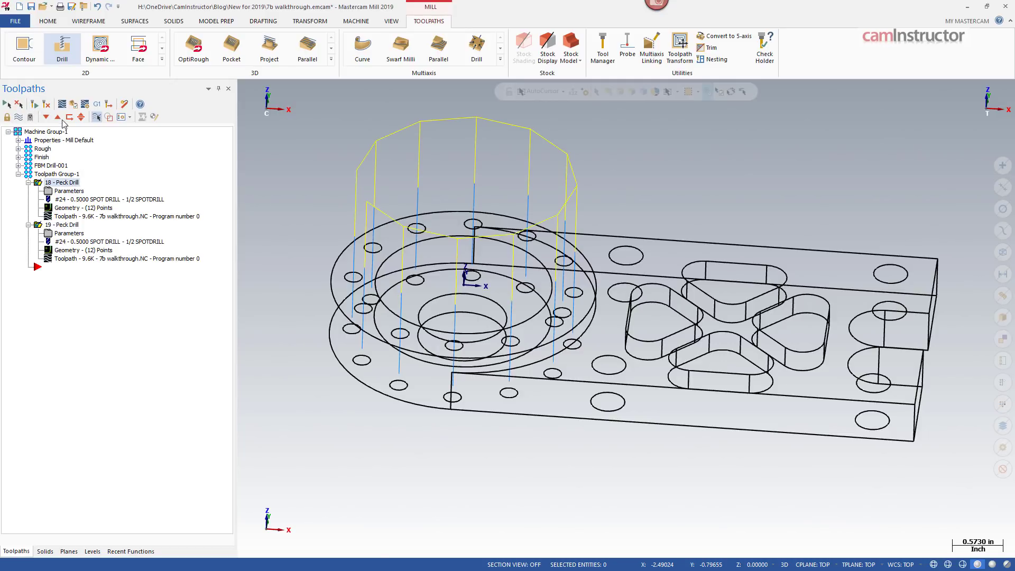
pyautogui.click(62, 104)
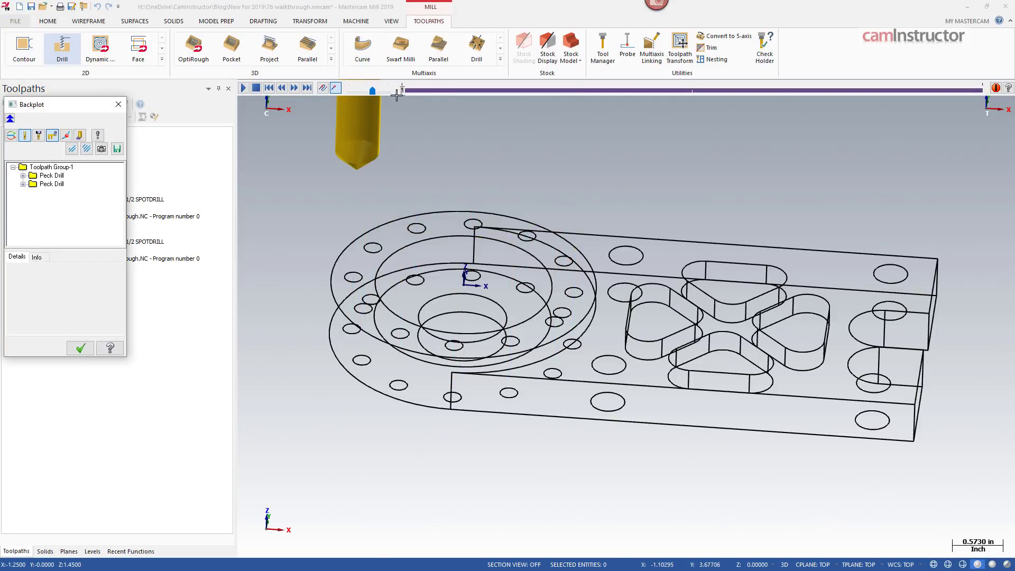
pyautogui.moveTo(404, 90); pyautogui.dragTo(950, 118)
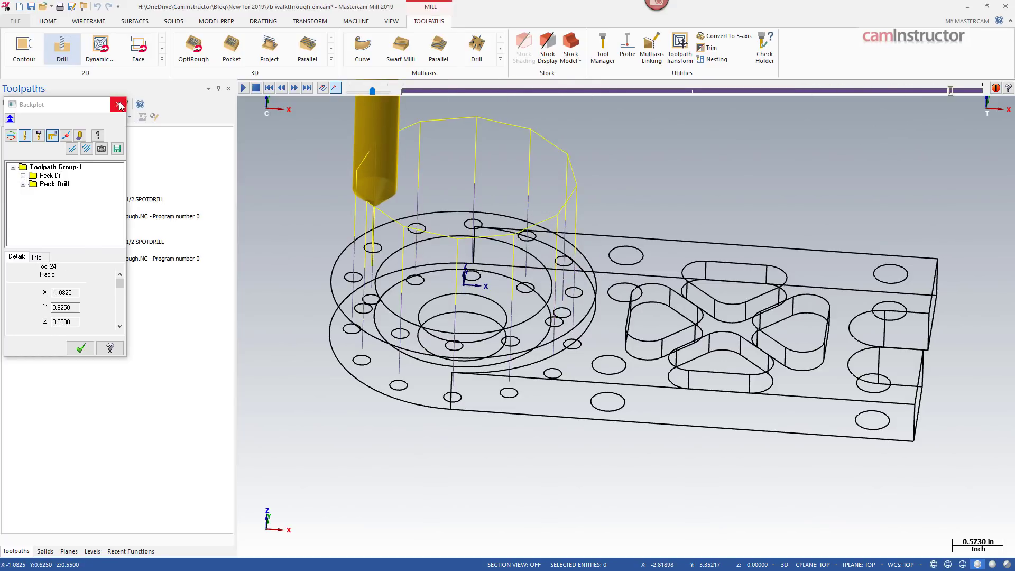
pyautogui.press('Escape')
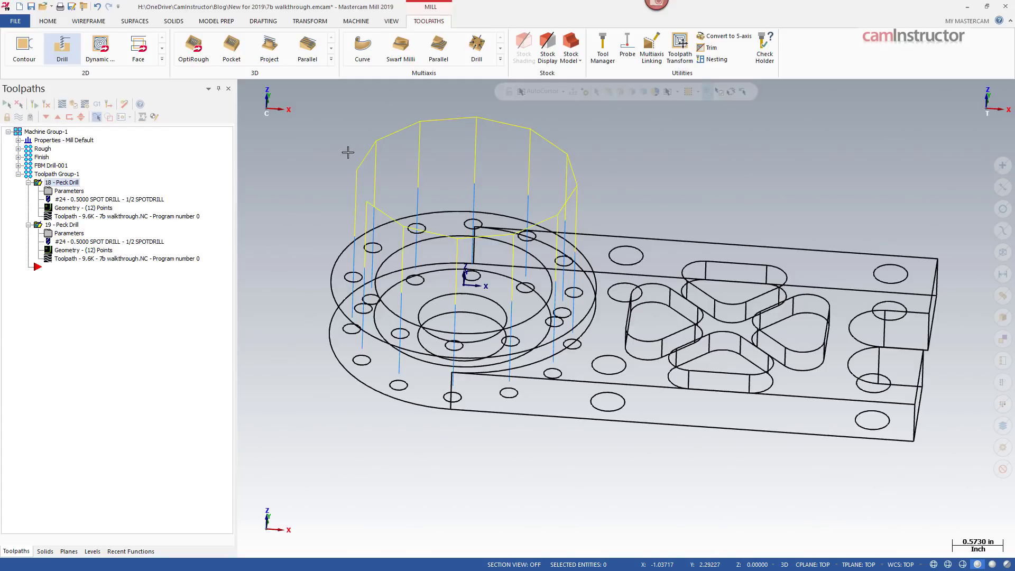
# Step: Collapse both Peck Drill operations and make level 5 the main level and the only visible one
pyautogui.click(28, 183)
pyautogui.click(28, 190)
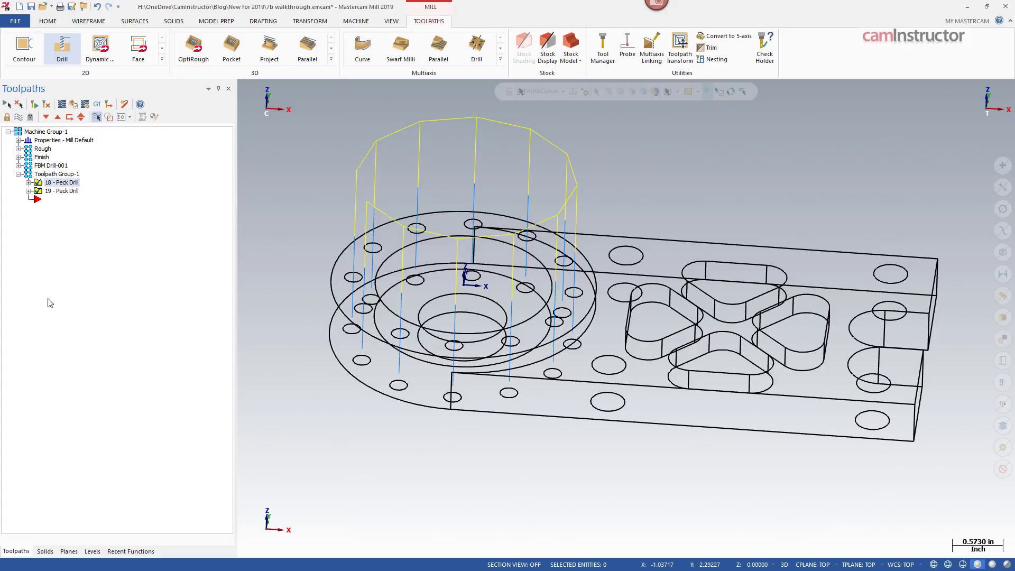
pyautogui.click(93, 551)
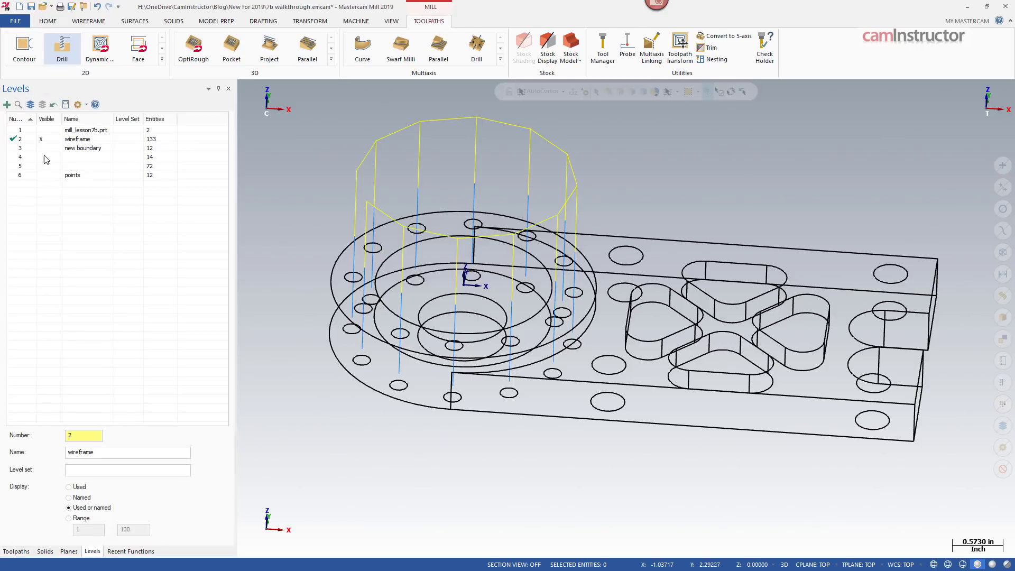
pyautogui.click(44, 160)
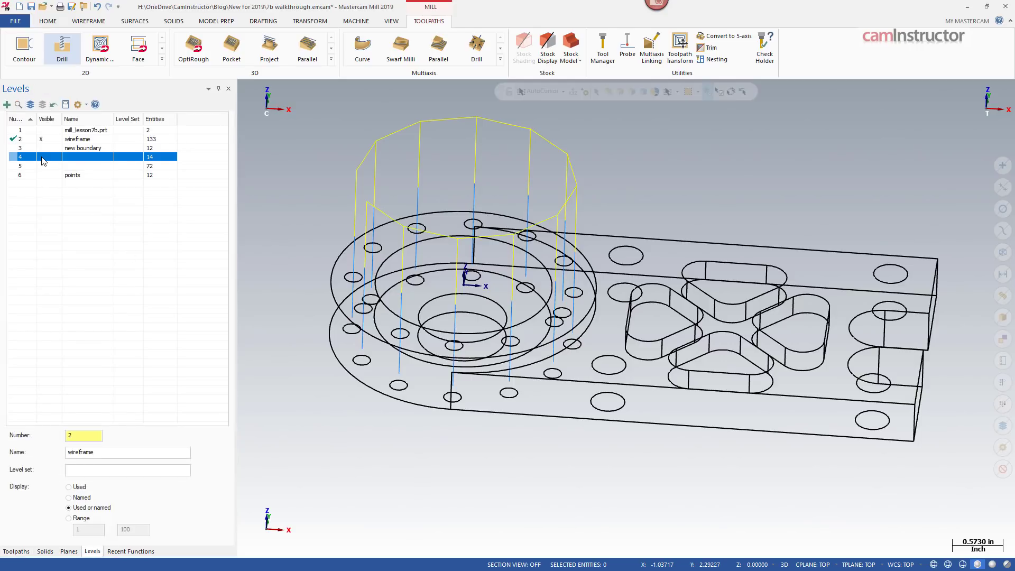
pyautogui.click(41, 165)
pyautogui.click(41, 156)
pyautogui.click(20, 166)
pyautogui.click(41, 138)
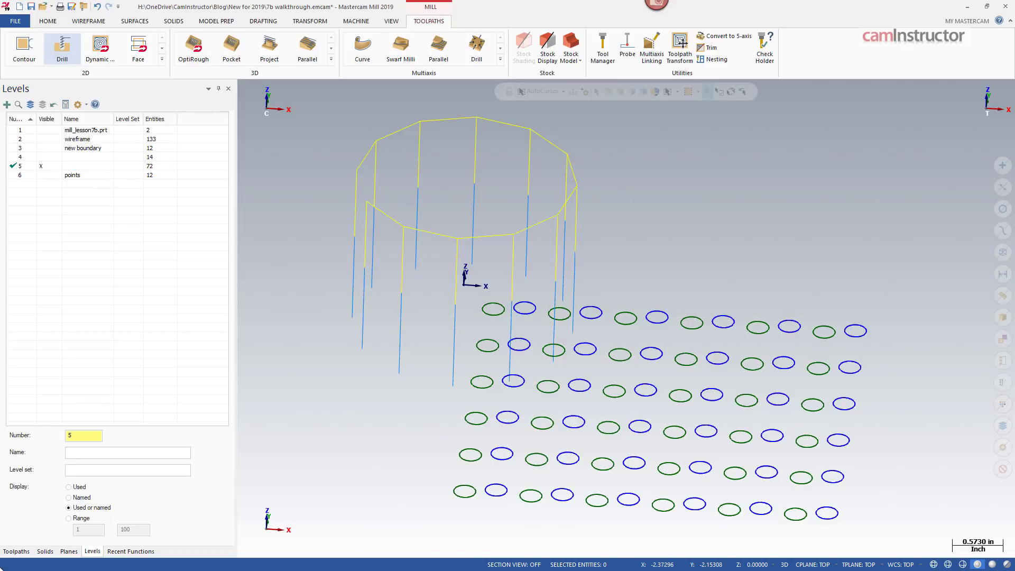
# Step: Analyze the arc properties of the first green hole in the top row of the grid to check its diameter
pyautogui.click(16, 551)
pyautogui.rightClick(521, 244)
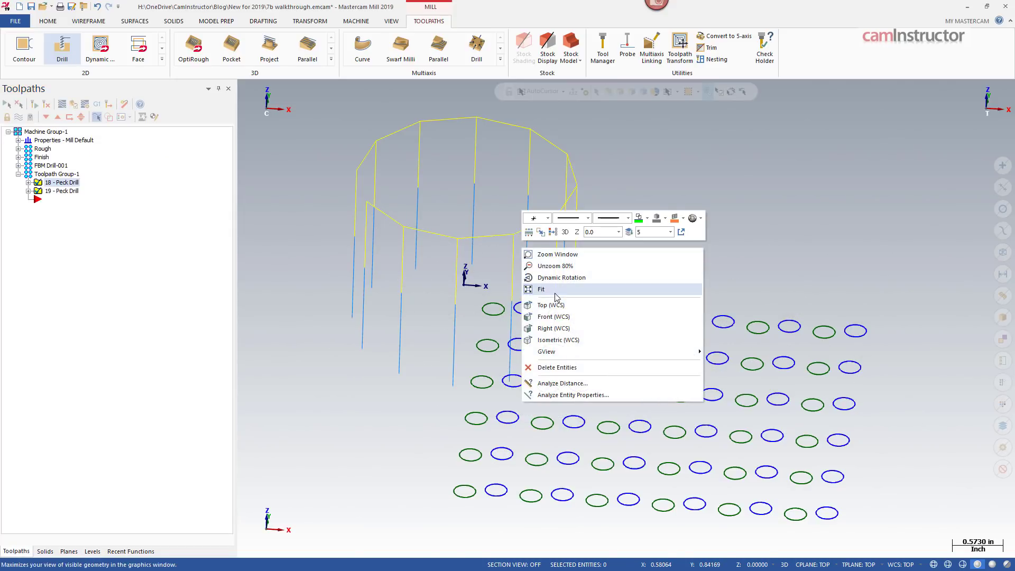
pyautogui.click(553, 290)
pyautogui.scroll(-2, 525, 270)
pyautogui.scroll(2, 708, 470)
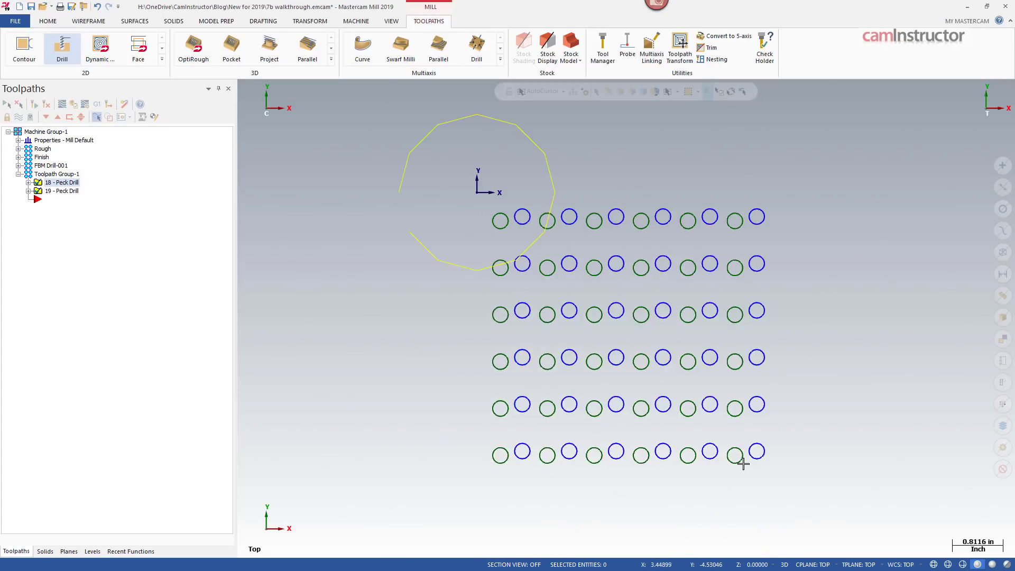
pyautogui.scroll(1, 820, 420)
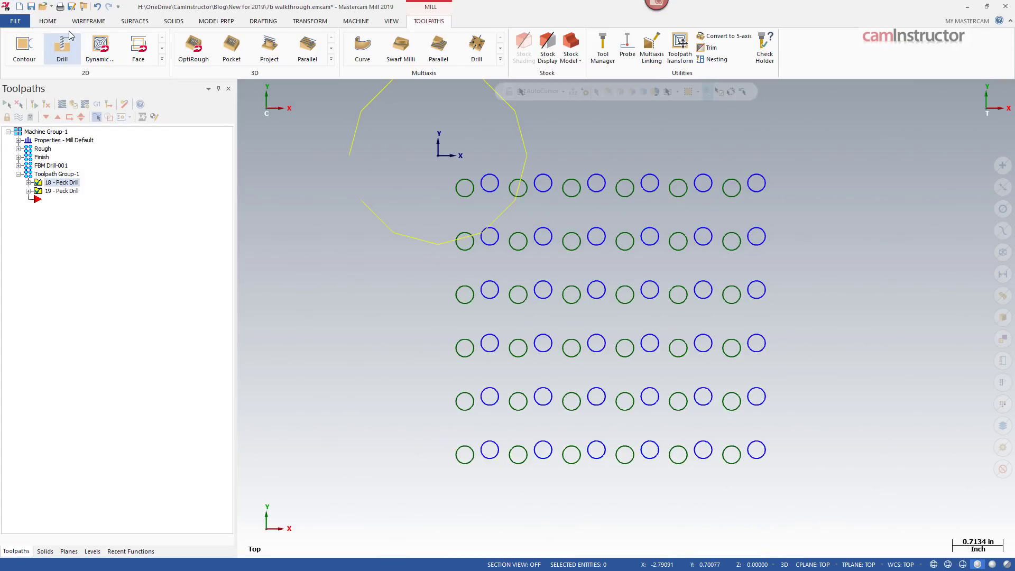
pyautogui.click(48, 21)
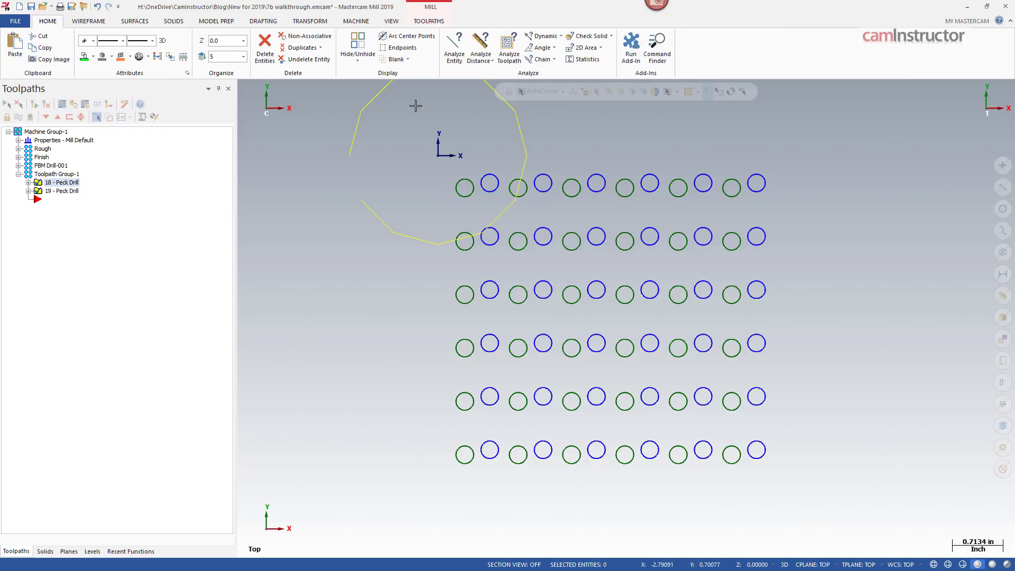
pyautogui.click(454, 48)
pyautogui.click(465, 179)
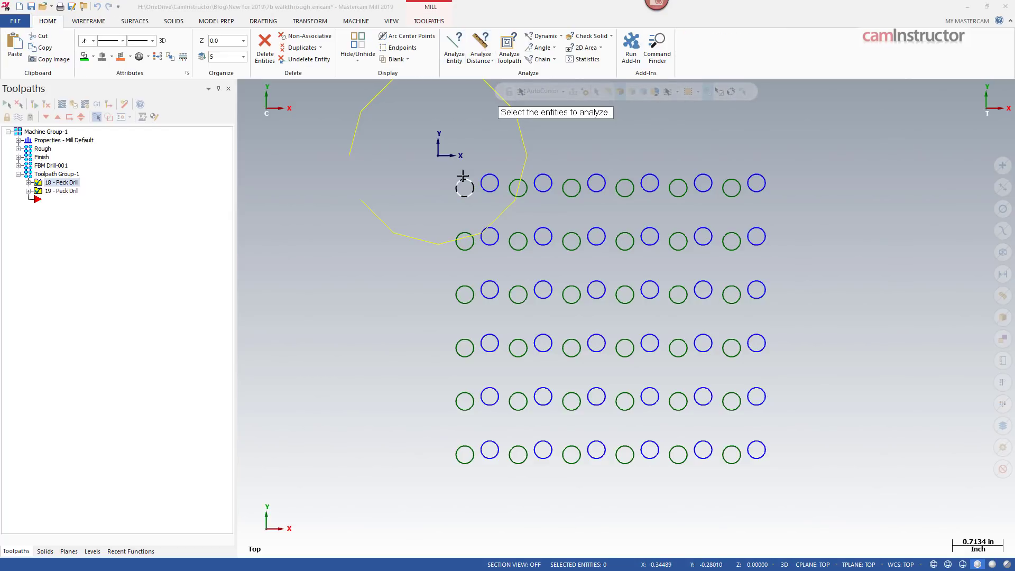
pyautogui.hotkey('shift', 'Tab')
pyautogui.hotkey('shift', 'Tab')
pyautogui.hotkey('shift', 'Tab')
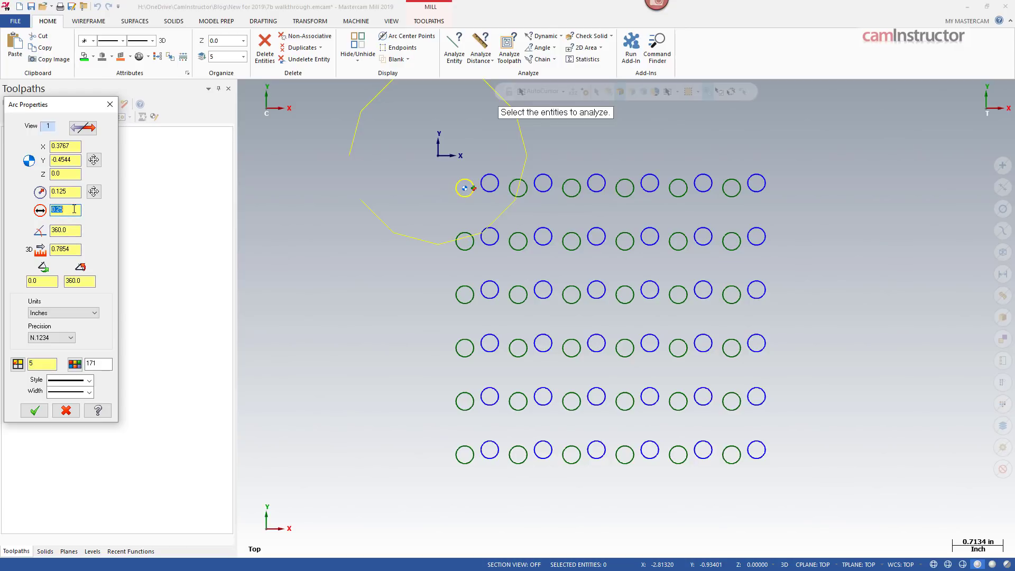
# Step: Analyze the arc properties of the first blue hole in the grid's top row to check its diameter
pyautogui.click(490, 182)
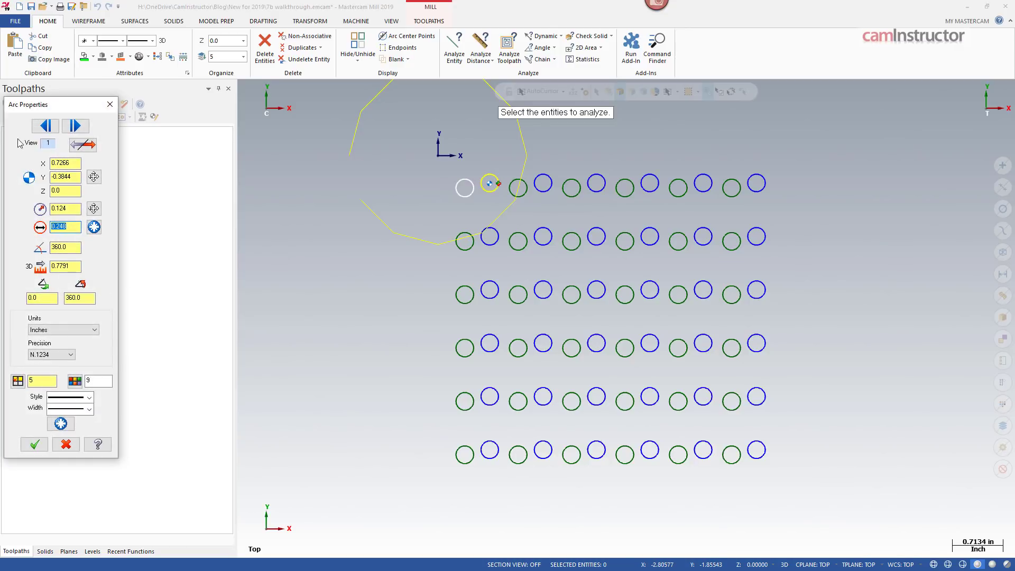
pyautogui.click(110, 104)
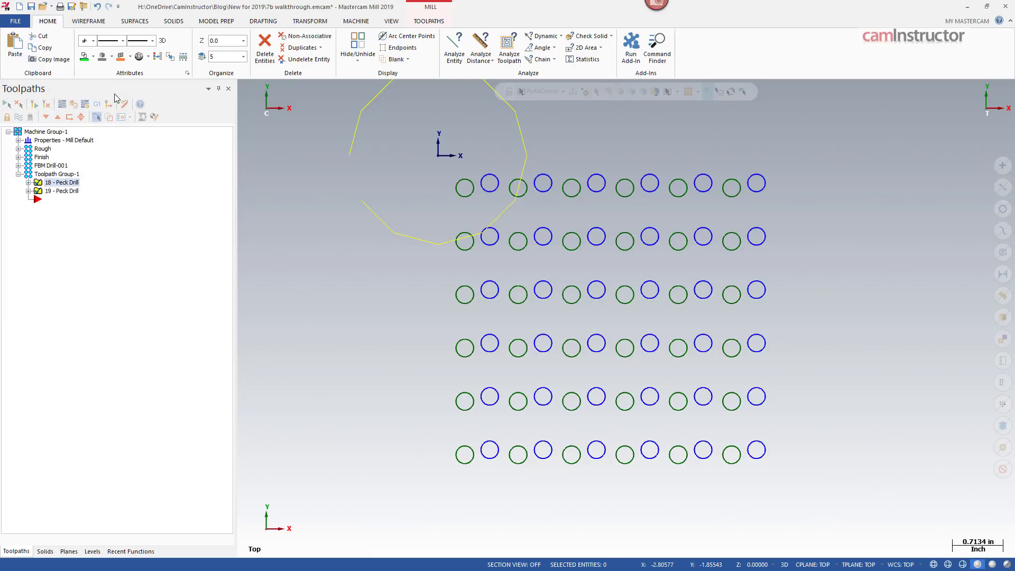
# Step: Start a drill toolpath and use Mask on Arc to select every grid hole matching the first green hole's diameter
pyautogui.click(428, 21)
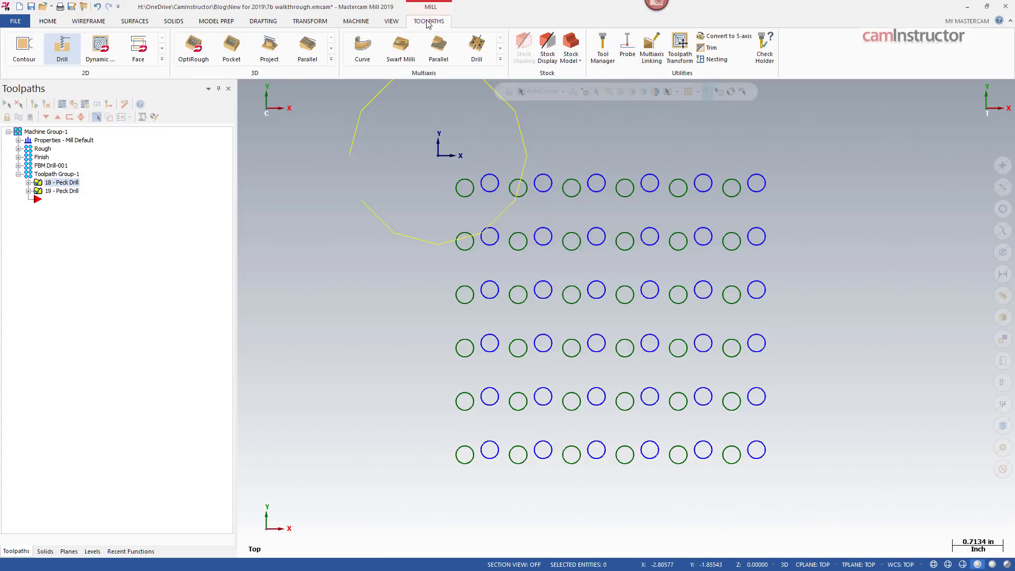
pyautogui.click(61, 46)
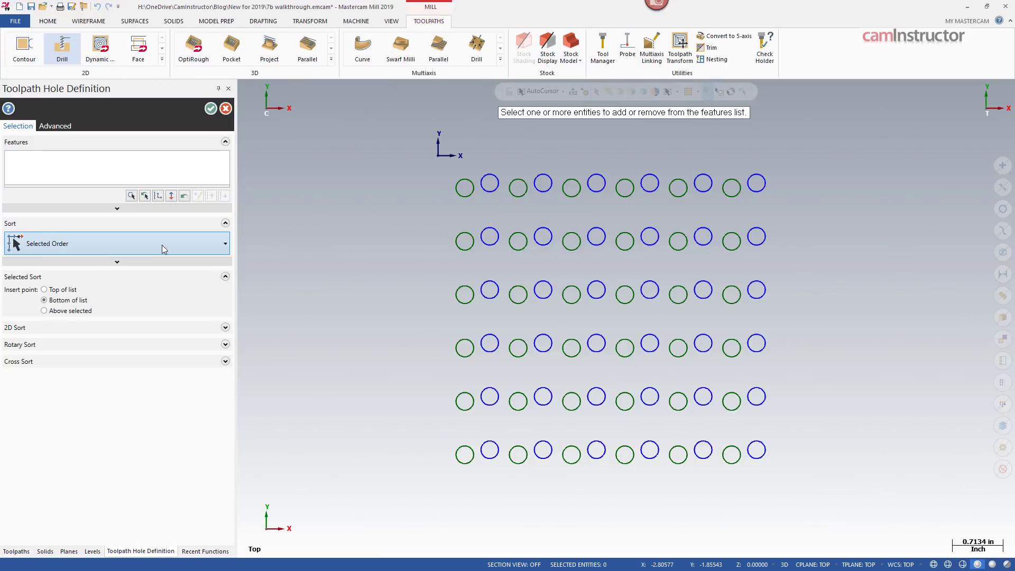
pyautogui.click(131, 195)
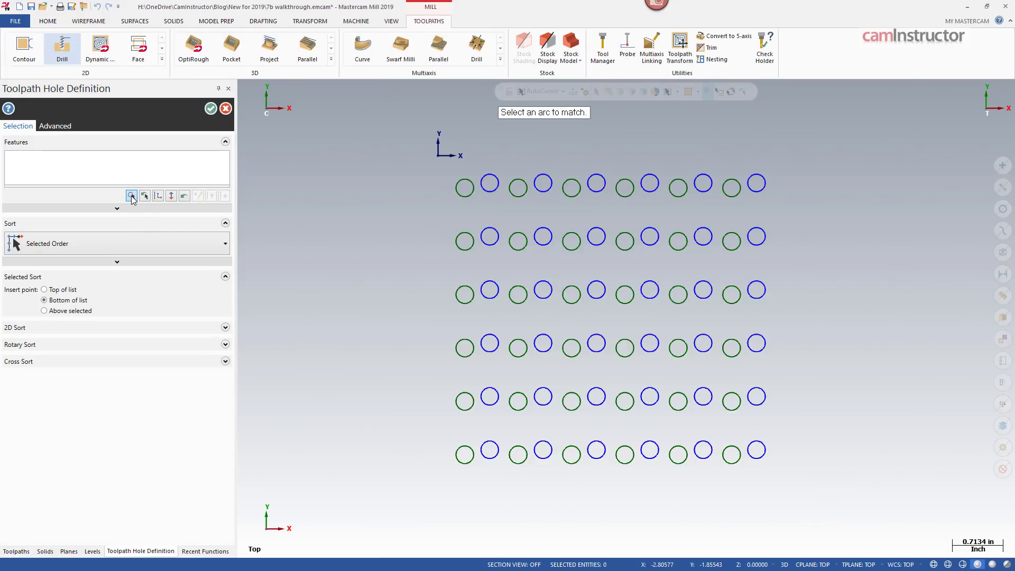
pyautogui.click(456, 188)
pyautogui.moveTo(380, 112)
pyautogui.mouseDown()
pyautogui.moveTo(814, 483)
pyautogui.moveTo(827, 483)
pyautogui.mouseUp()
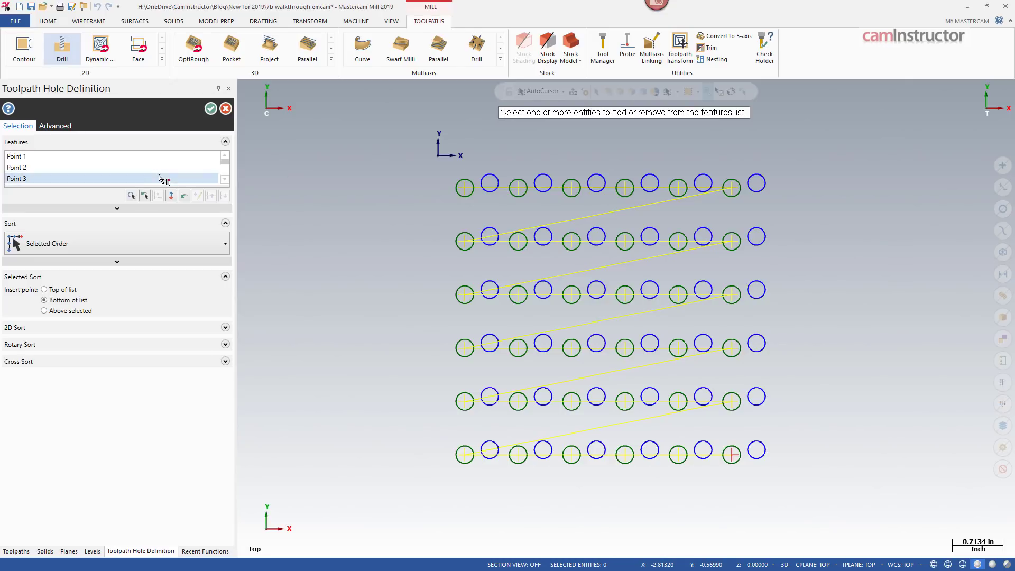
# Step: Add every grid hole matching the first blue hole's diameter to the features with Mask on Arc
pyautogui.click(131, 195)
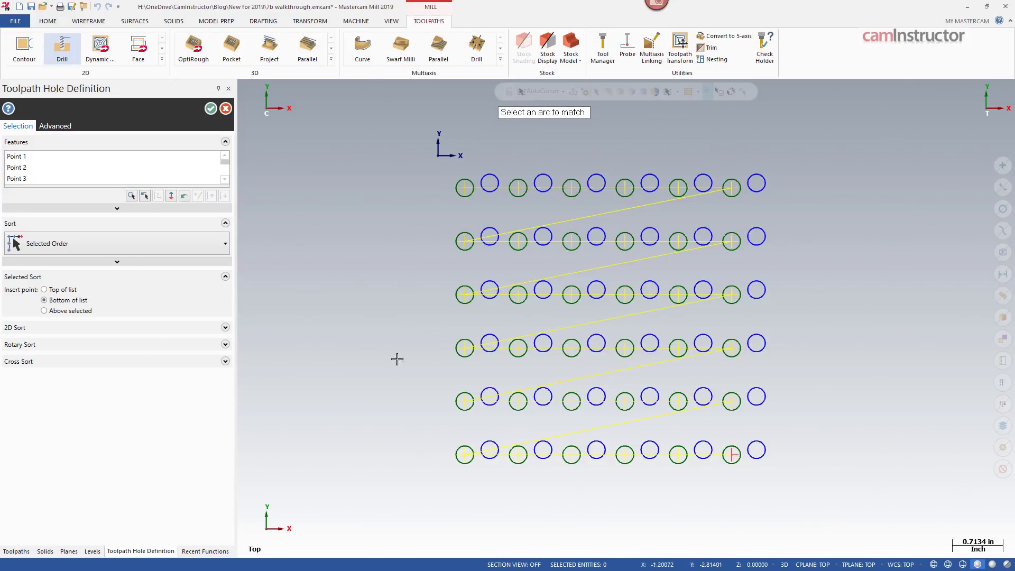
pyautogui.click(489, 183)
pyautogui.moveTo(382, 136); pyautogui.dragTo(812, 514)
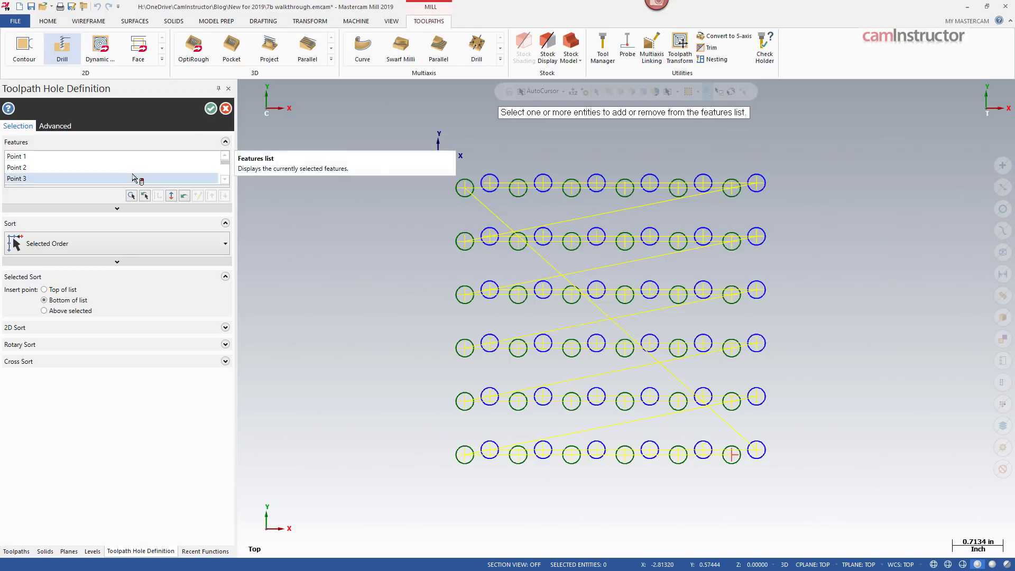
# Step: Delete all points from the features list and set the hole definition tolerance to 0.005
pyautogui.rightClick(14, 178)
pyautogui.click(72, 263)
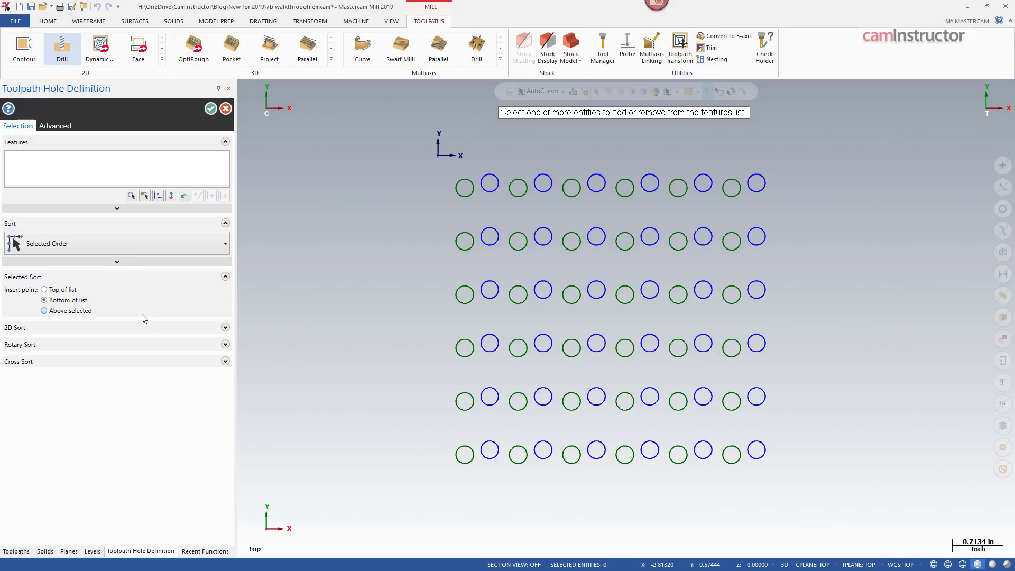
pyautogui.click(117, 262)
pyautogui.click(82, 275)
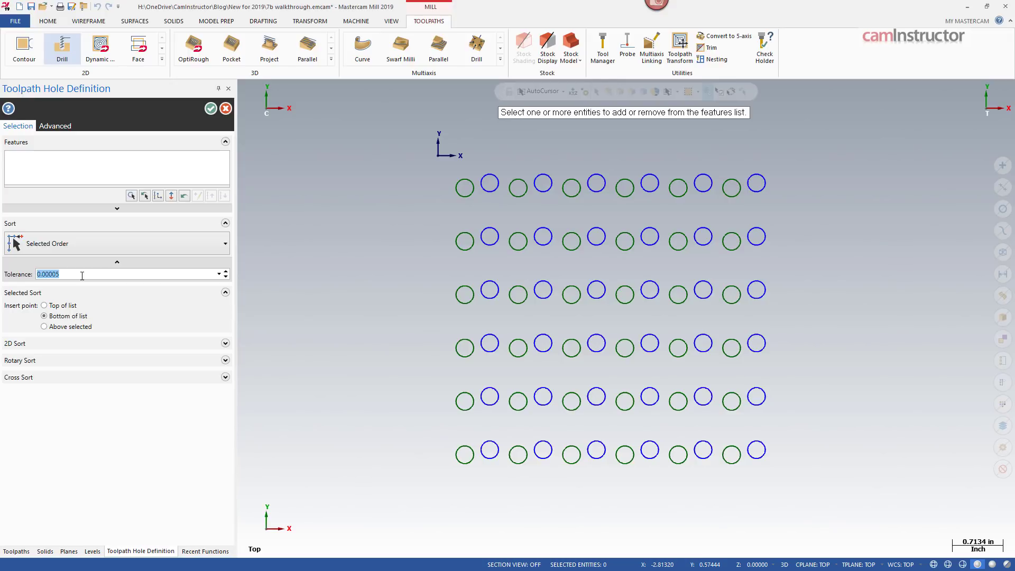
pyautogui.write('0.0')
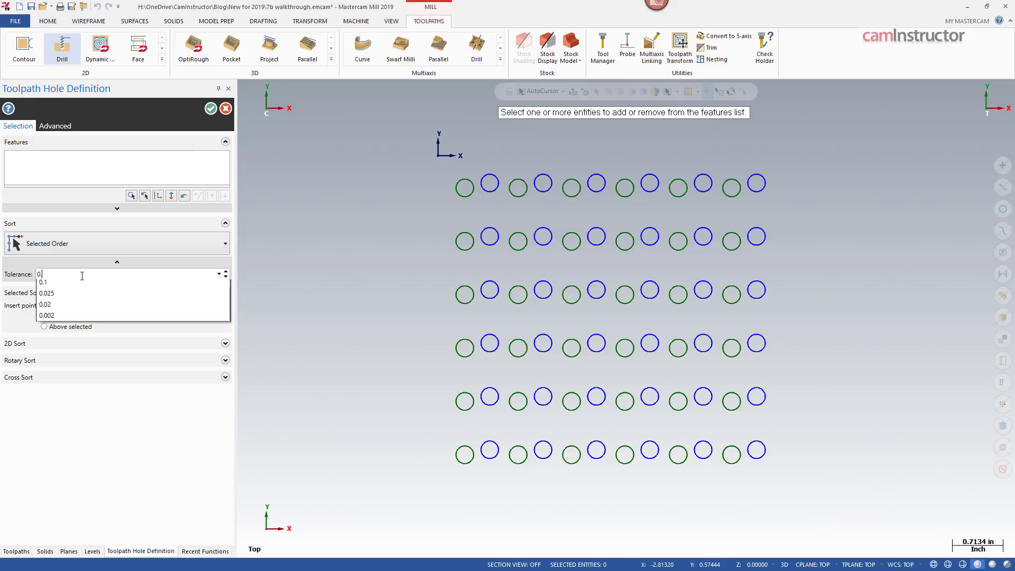
pyautogui.write('0')
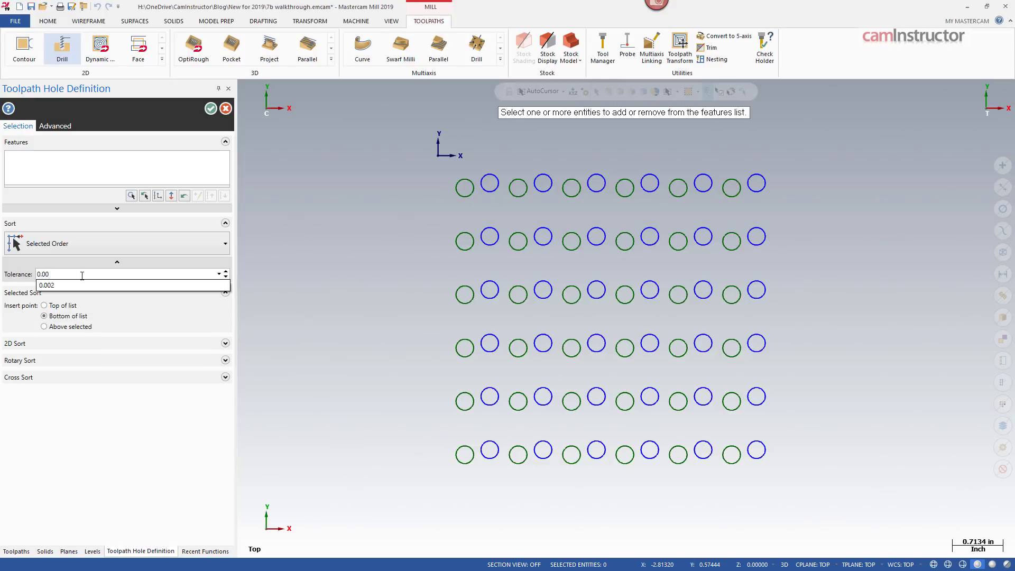
pyautogui.write('5')
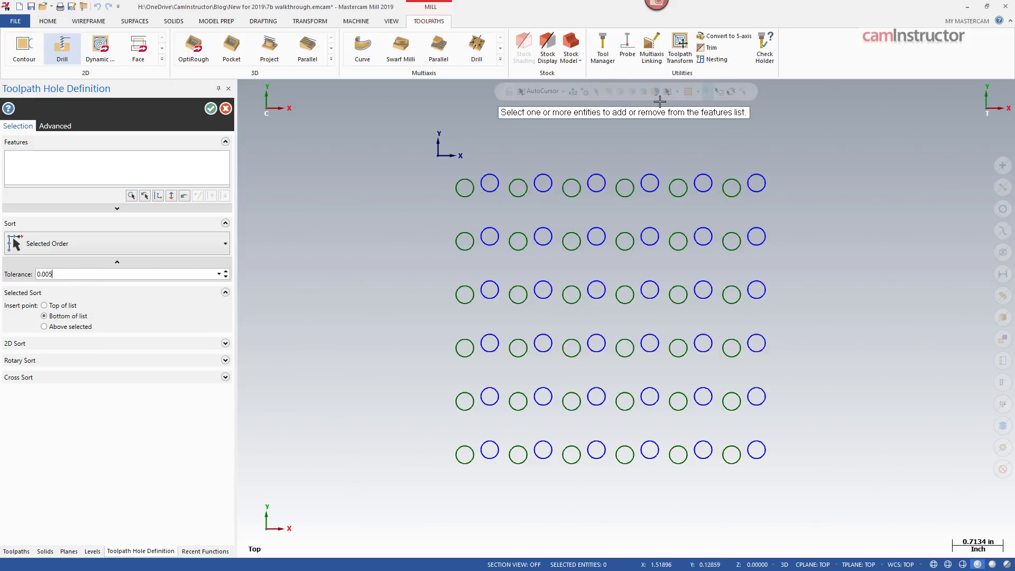
# Step: Window the whole grid with the arc mask matched to the first green hole, using the 0.005 tolerance
pyautogui.click(144, 195)
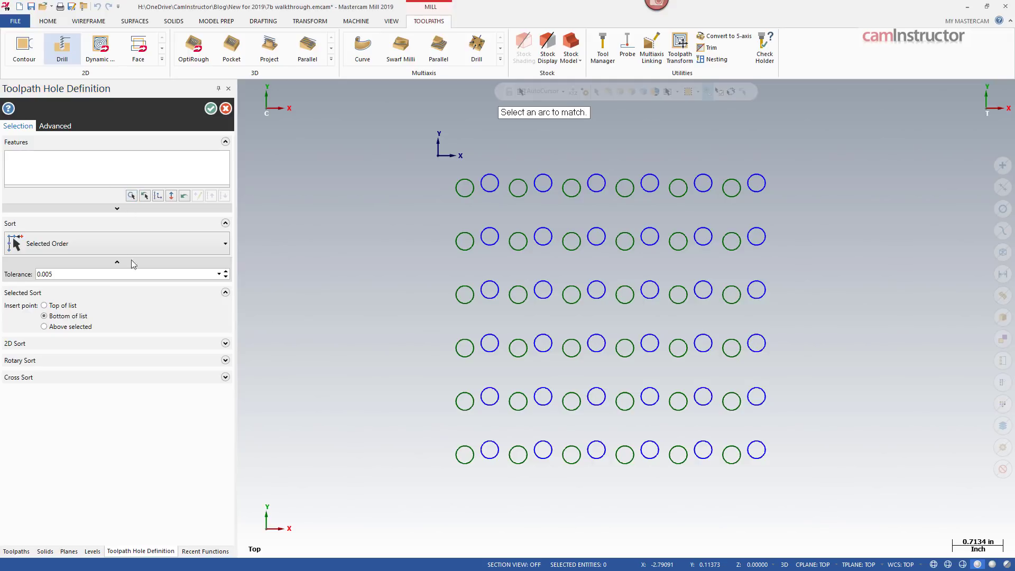
pyautogui.click(464, 180)
pyautogui.moveTo(383, 132)
pyautogui.mouseDown()
pyautogui.moveTo(810, 498)
pyautogui.moveTo(831, 502)
pyautogui.mouseUp()
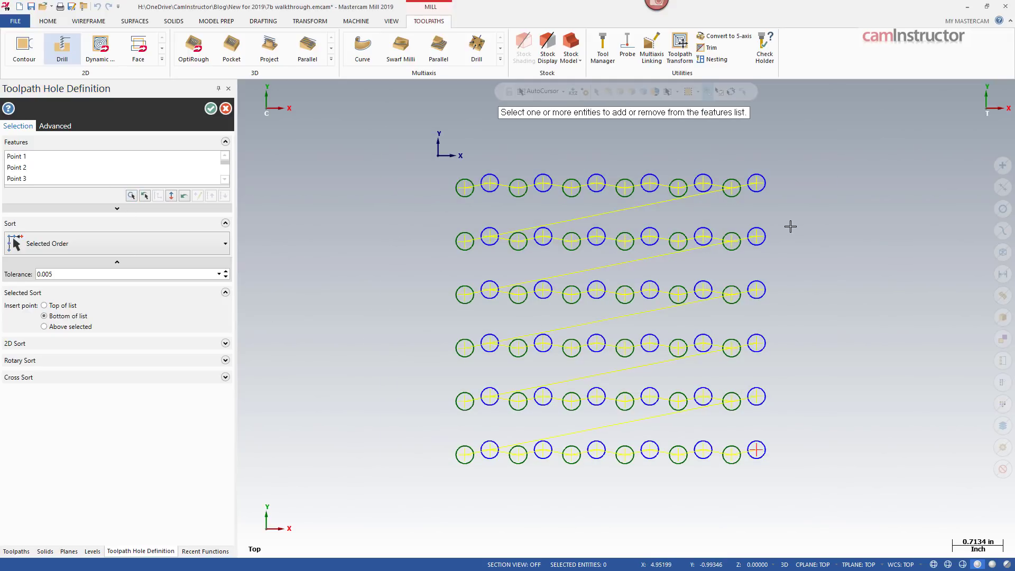
# Step: Sort the selected grid holes with the X+ Y+ 2D pattern
pyautogui.click(62, 273)
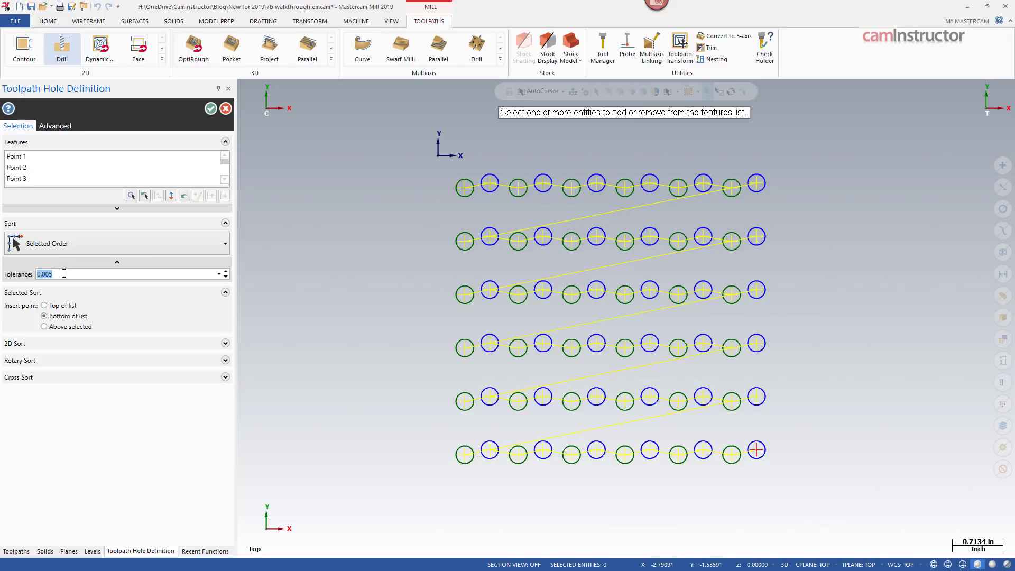
pyautogui.click(224, 242)
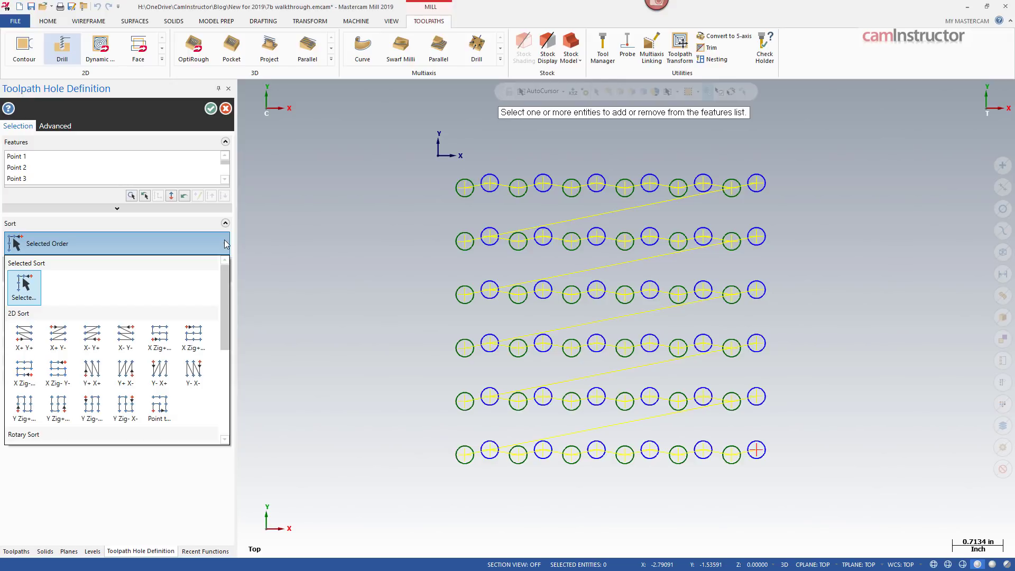
pyautogui.click(226, 243)
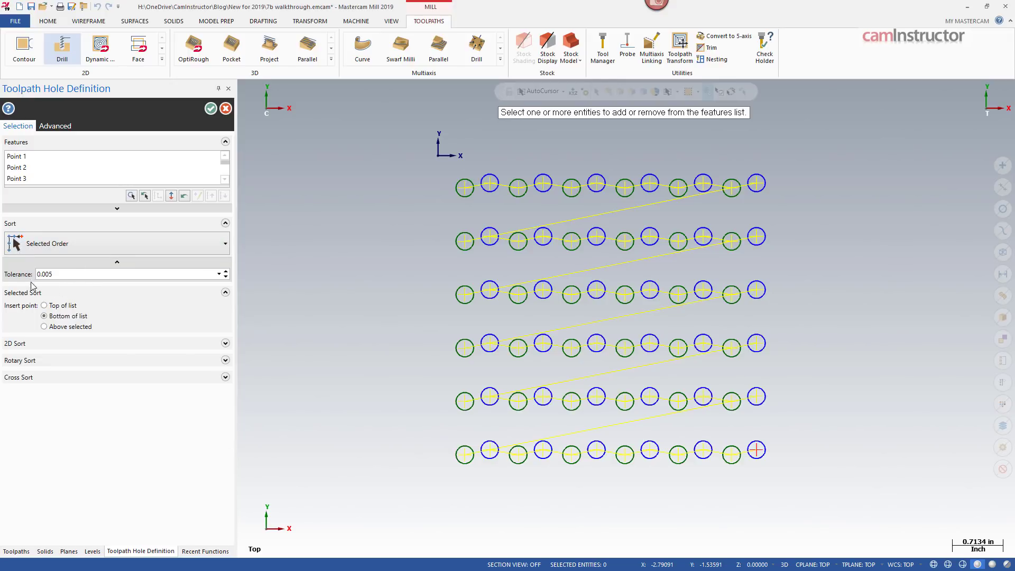
pyautogui.click(83, 275)
pyautogui.click(201, 248)
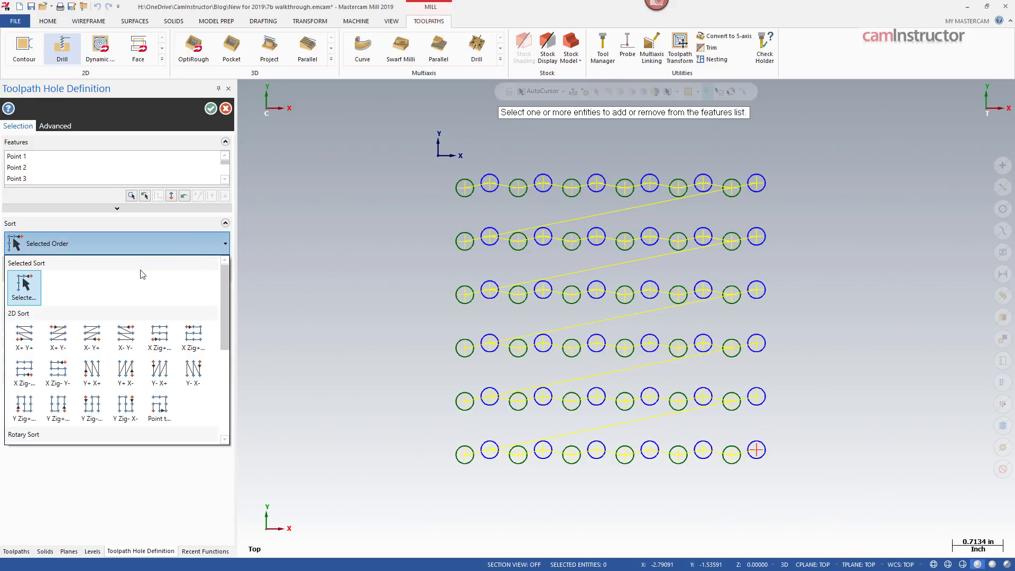
pyautogui.click(24, 337)
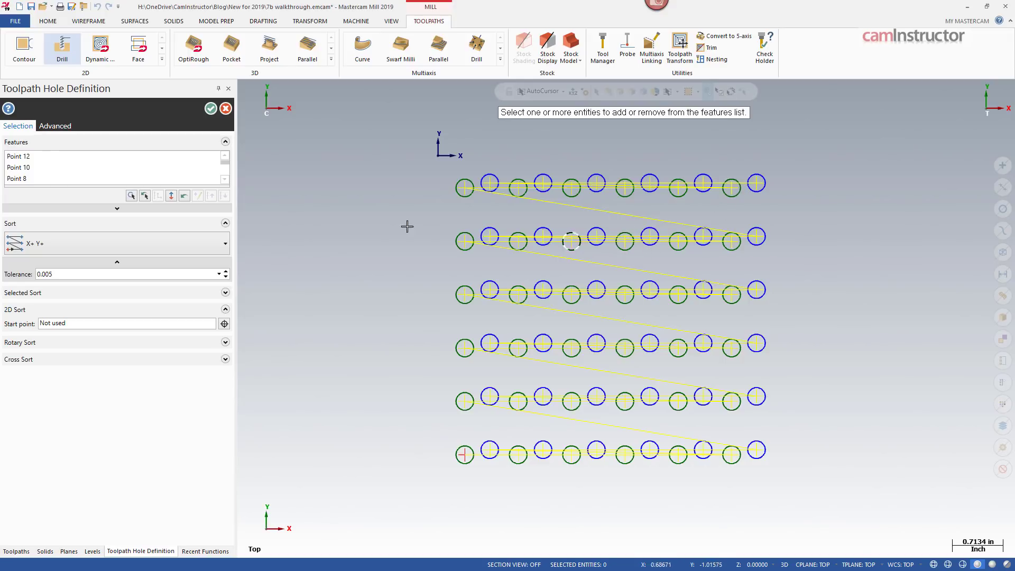
# Step: Set the hole definition tolerance to 0.1
pyautogui.click(109, 270)
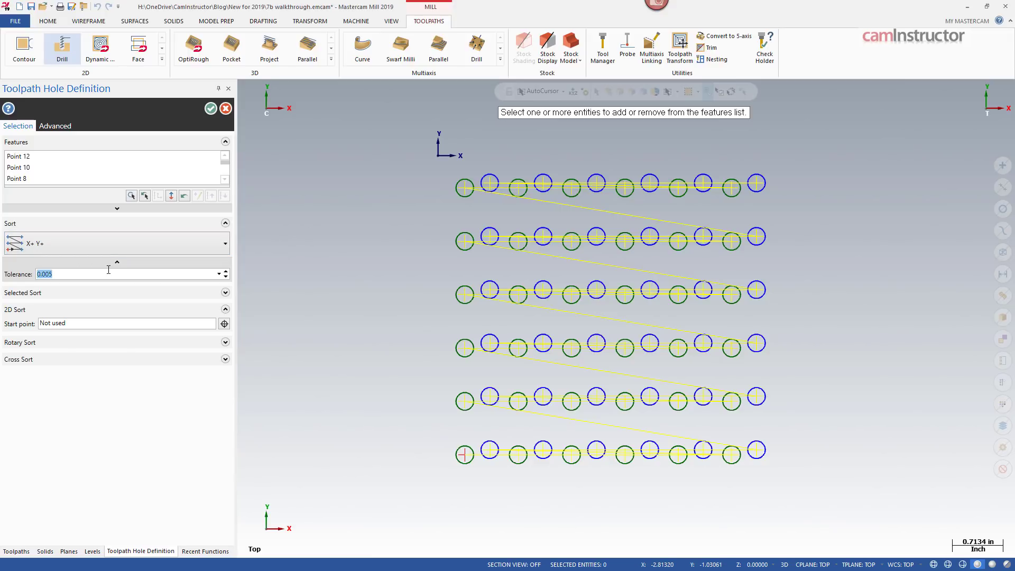
pyautogui.write('0.1')
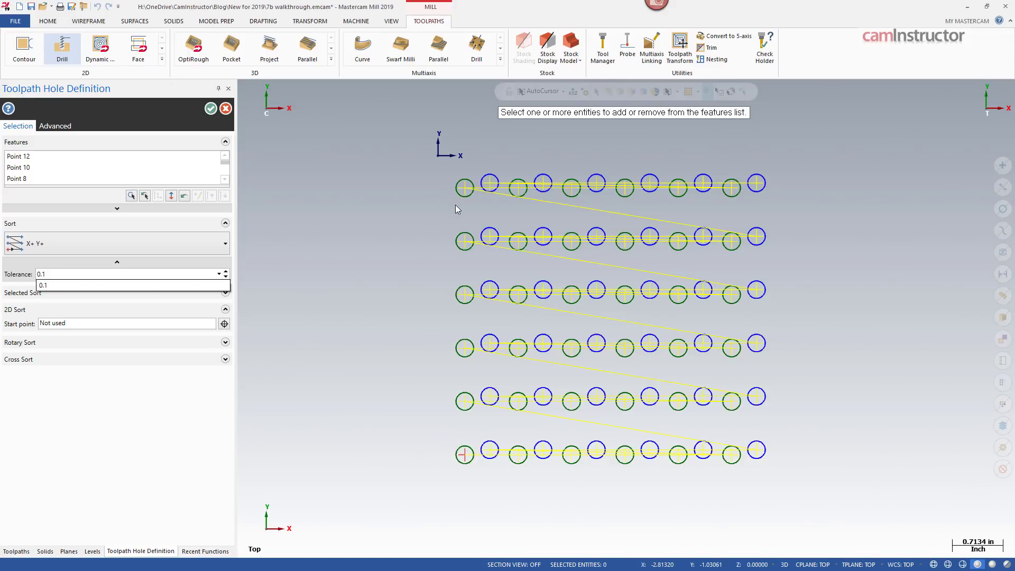
pyautogui.click(83, 275)
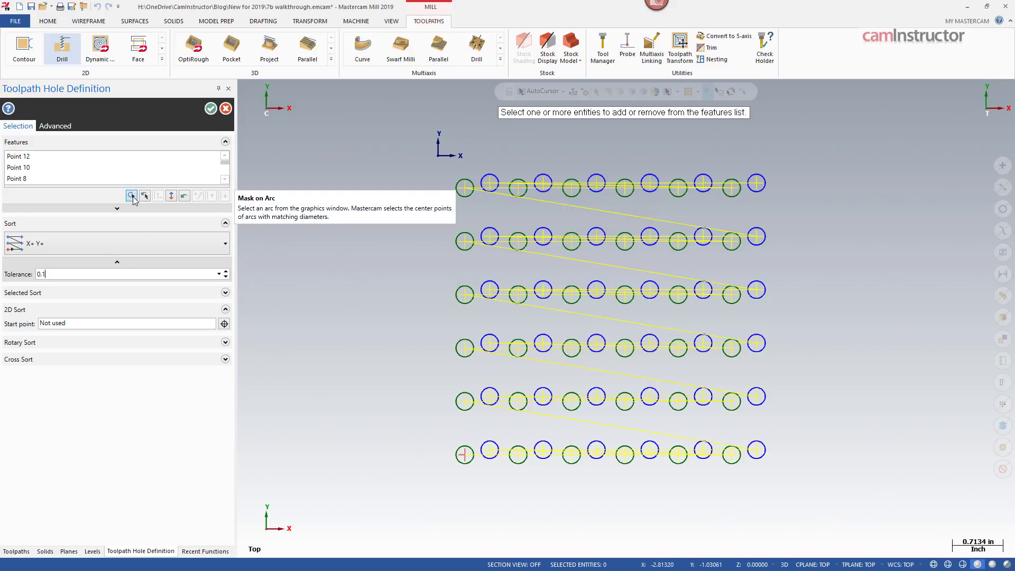
# Step: Delete all listed points and reselect the whole grid with Mask on Arc, matching the first green hole within the 0.1 tolerance
pyautogui.click(116, 180)
pyautogui.rightClick(116, 179)
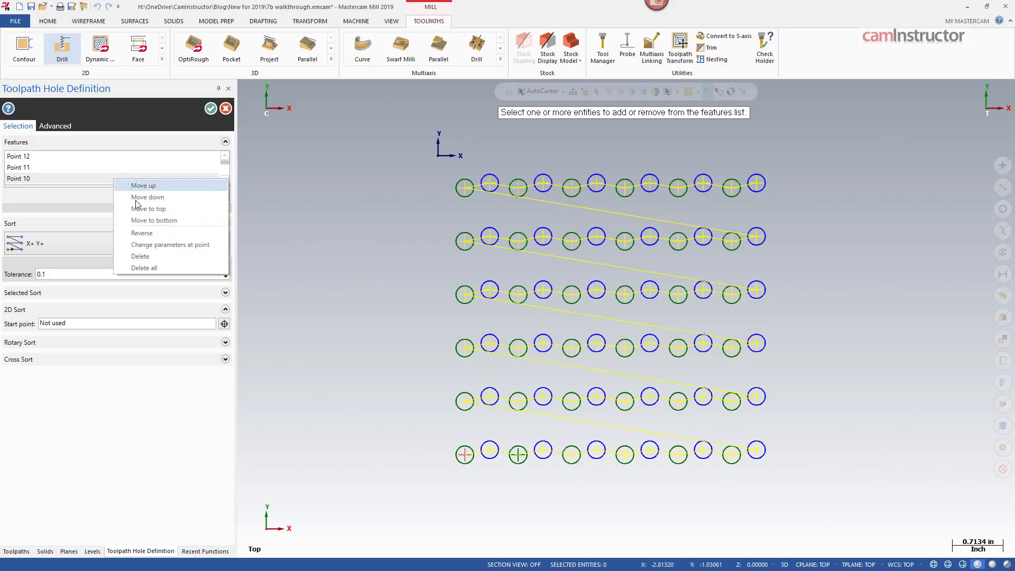
pyautogui.click(167, 267)
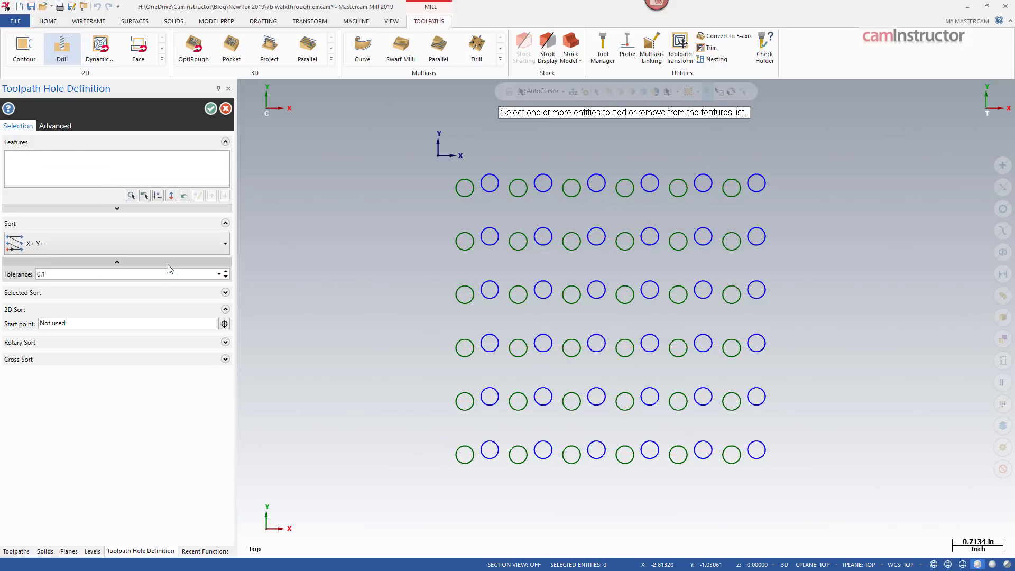
pyautogui.rightClick(92, 172)
pyautogui.click(131, 196)
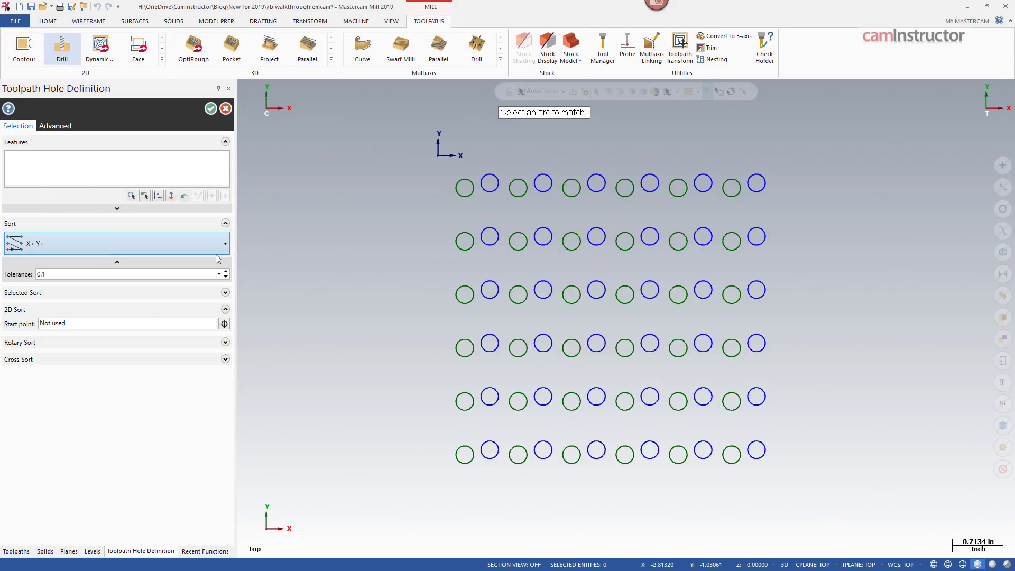
pyautogui.click(464, 188)
pyautogui.moveTo(364, 138); pyautogui.dragTo(856, 495)
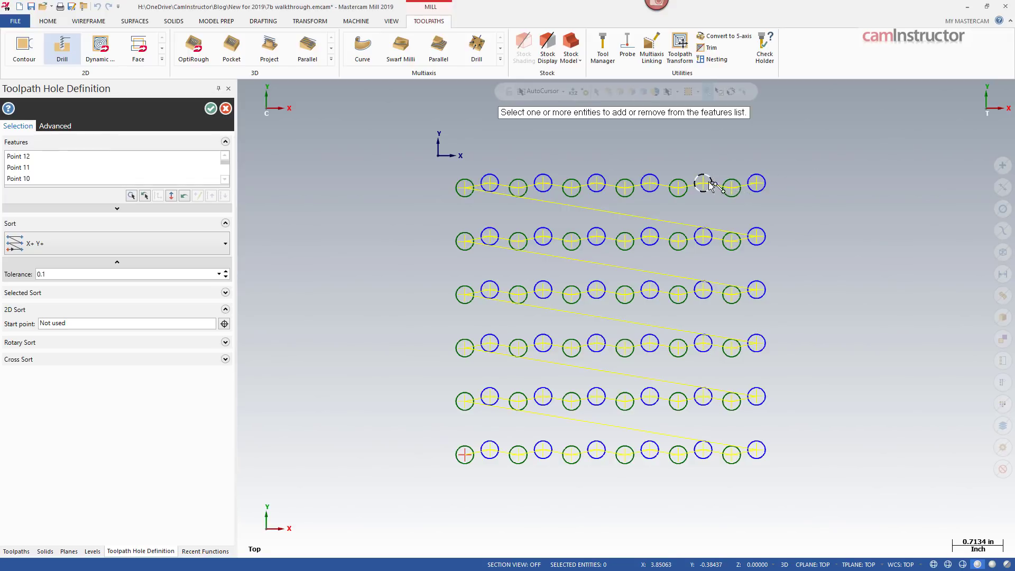
# Step: Sort the grid holes Point to Point, starting from the last blue hole in the grid's top row
pyautogui.click(82, 270)
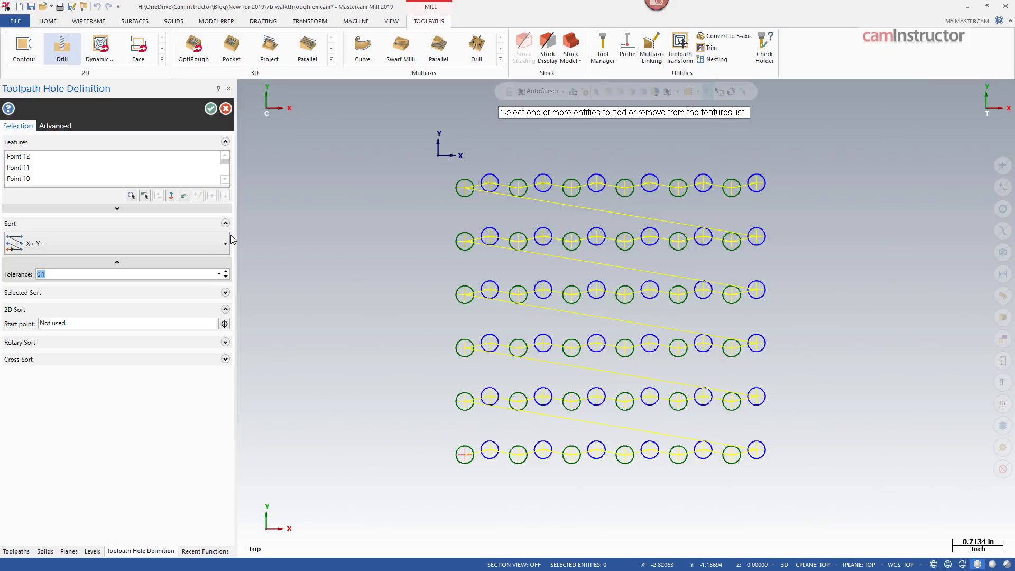
pyautogui.click(225, 243)
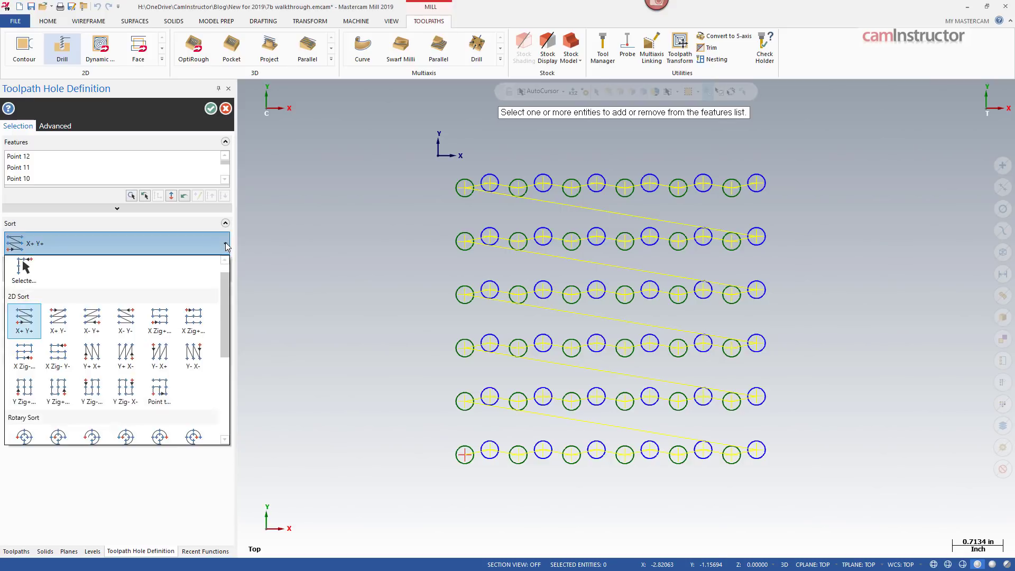
pyautogui.click(168, 391)
pyautogui.click(761, 185)
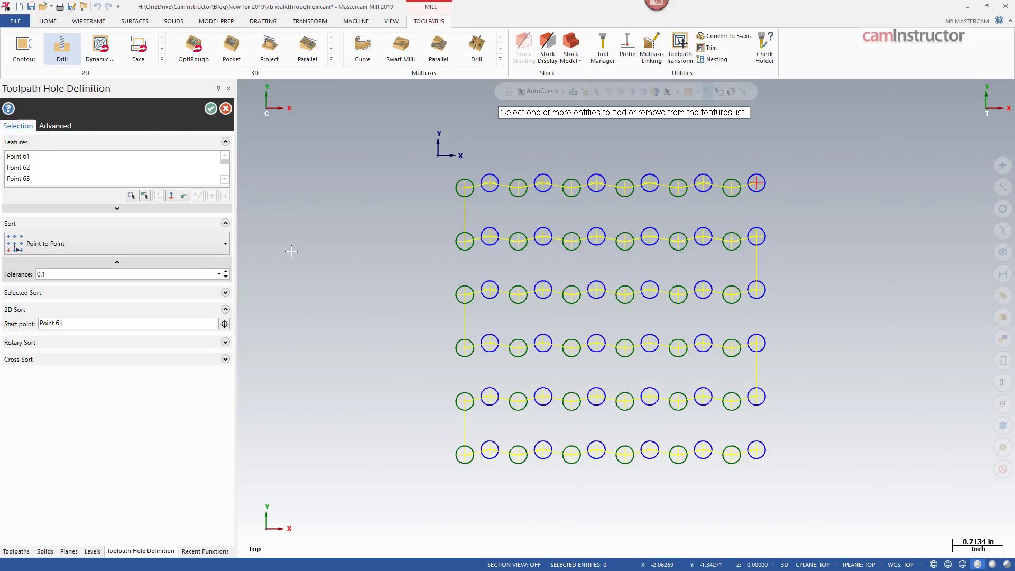
# Step: Delete all points from the features list and enlarge the list area
pyautogui.rightClick(111, 168)
pyautogui.click(156, 258)
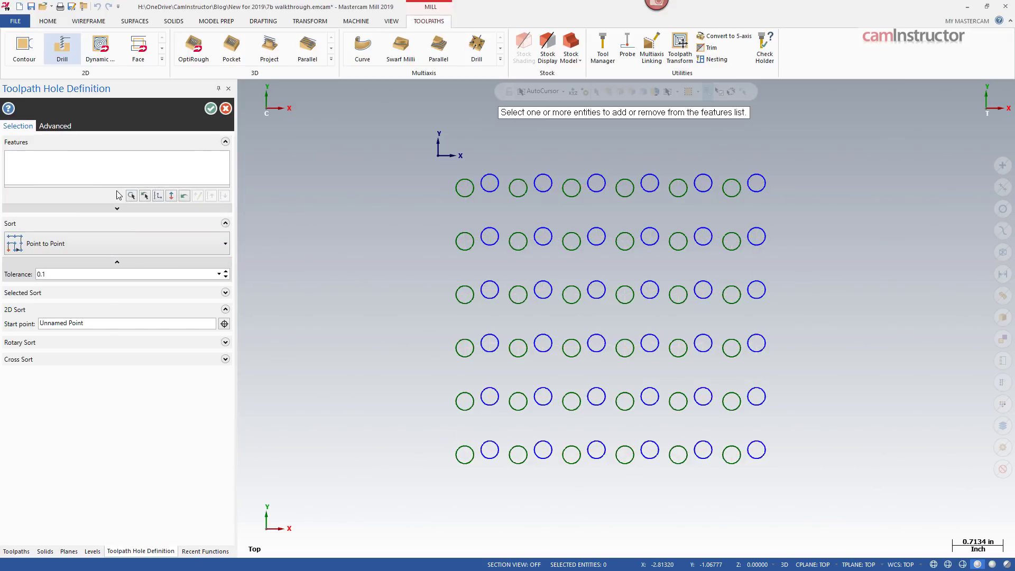
pyautogui.moveTo(117, 186); pyautogui.dragTo(107, 265)
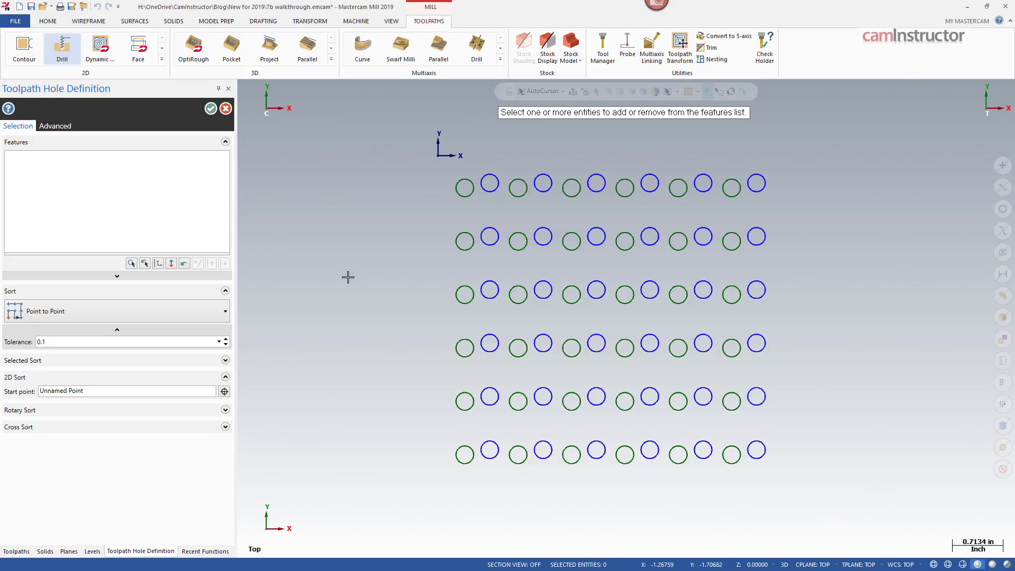
# Step: Select all the green holes in the grid by masking on color 171
pyautogui.click(999, 404)
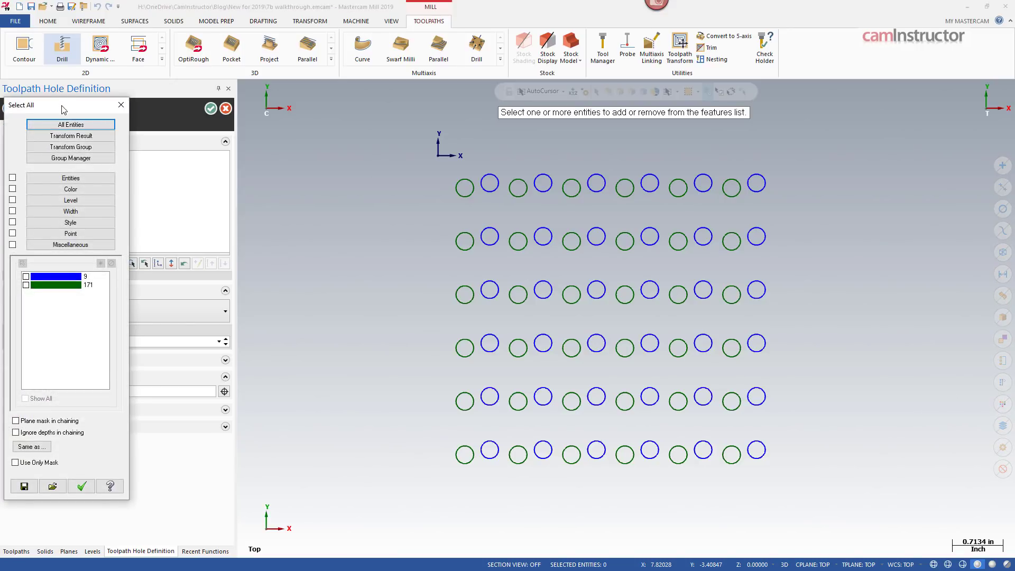
pyautogui.moveTo(63, 109); pyautogui.dragTo(255, 83)
pyautogui.click(217, 259)
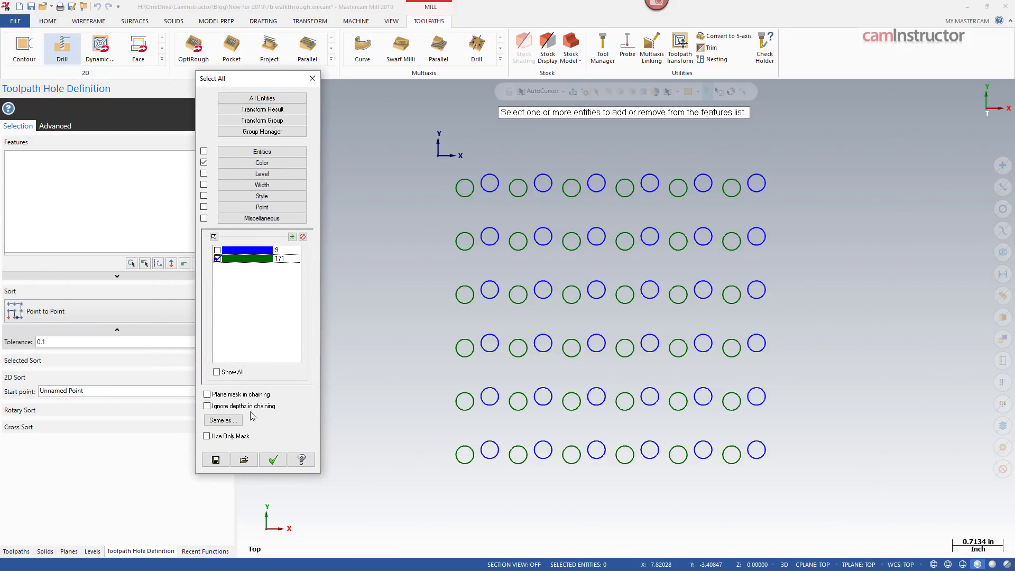
pyautogui.click(272, 460)
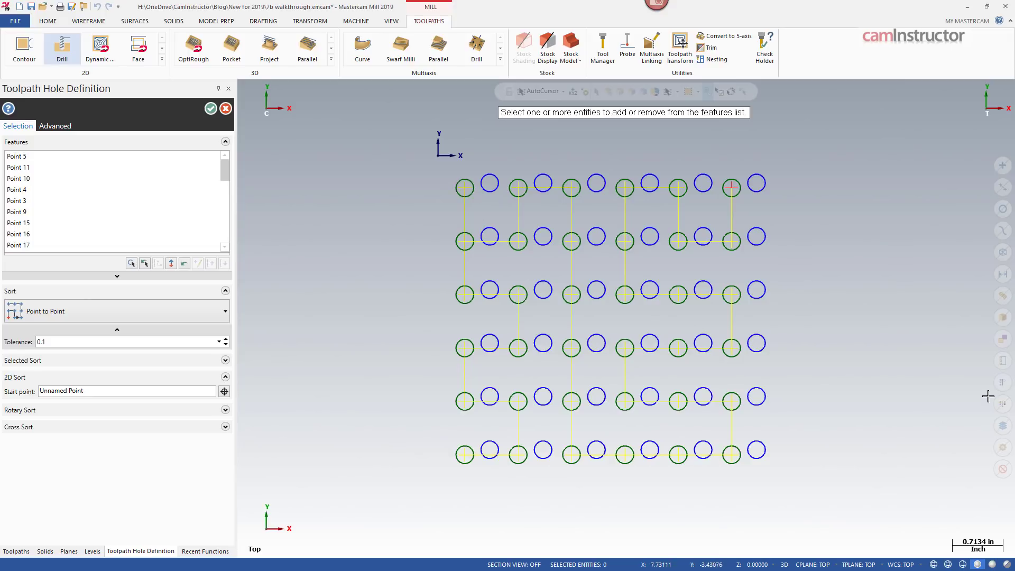
# Step: Add all the blue holes by masking on color 9 and reset the points to their original selected order
pyautogui.click(1002, 165)
pyautogui.click(218, 250)
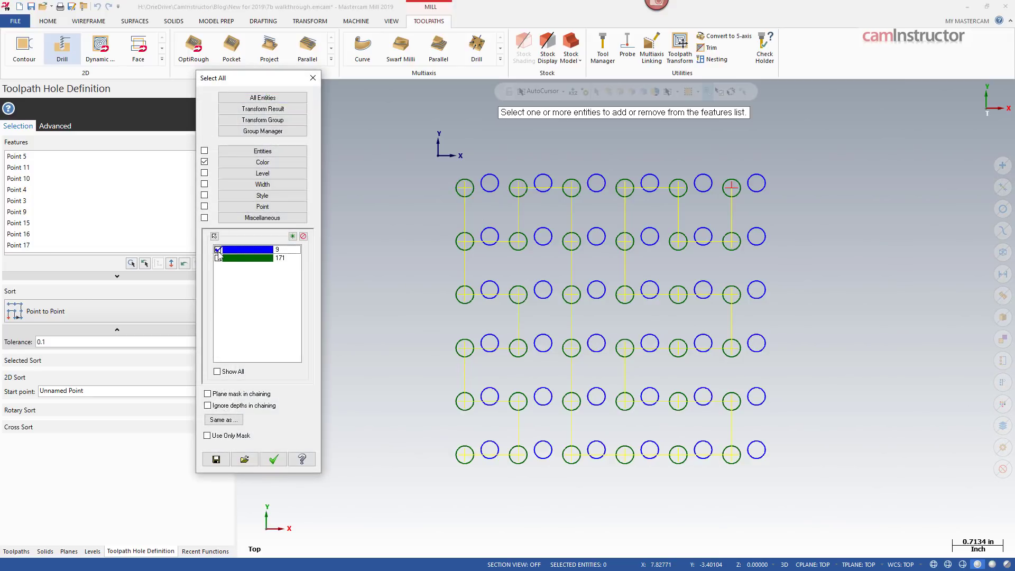
pyautogui.click(274, 459)
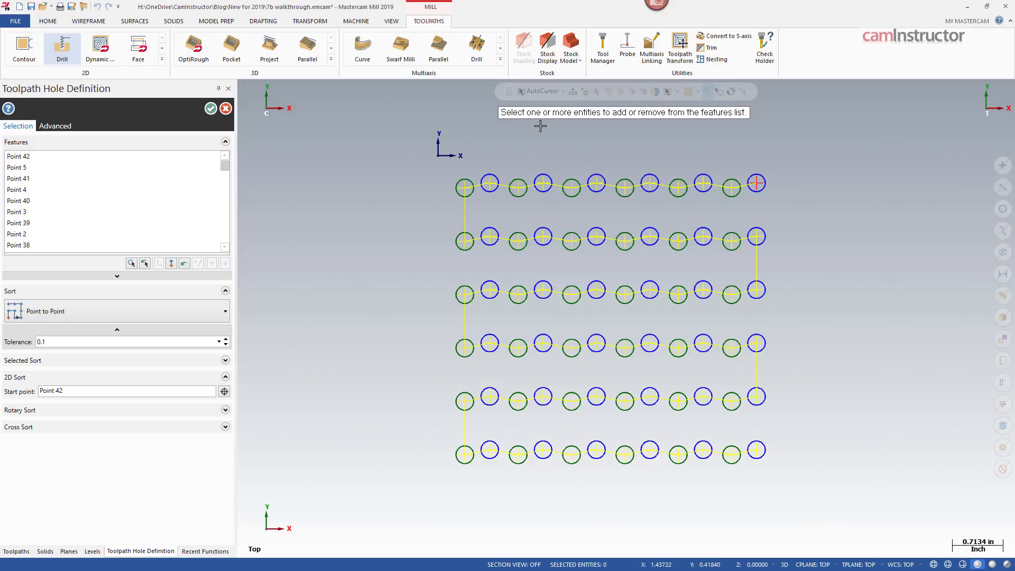
pyautogui.click(184, 267)
pyautogui.click(118, 166)
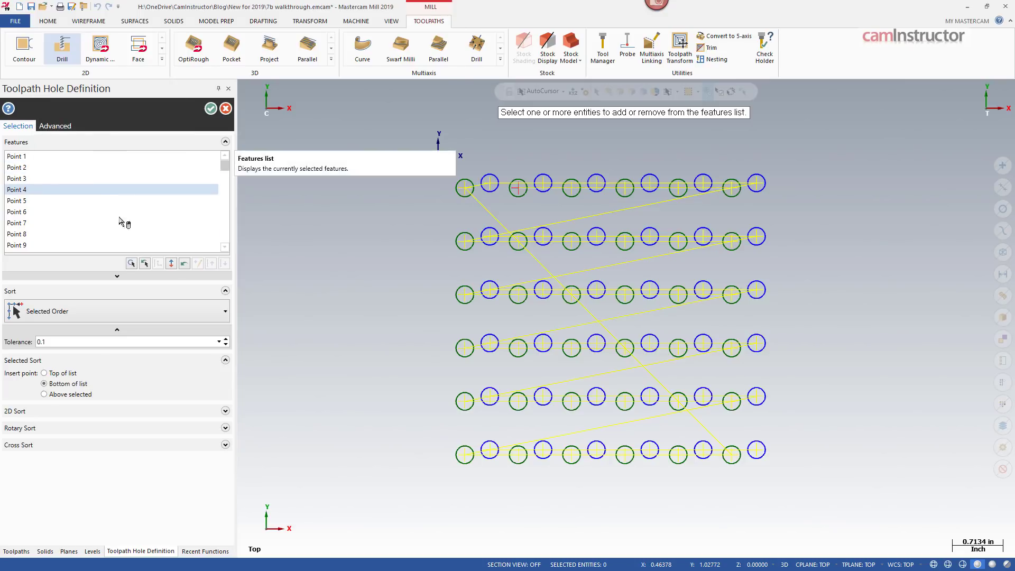
# Step: Step through the features list point by point from Point 1 to examine the order of the green and blue holes
pyautogui.click(24, 157)
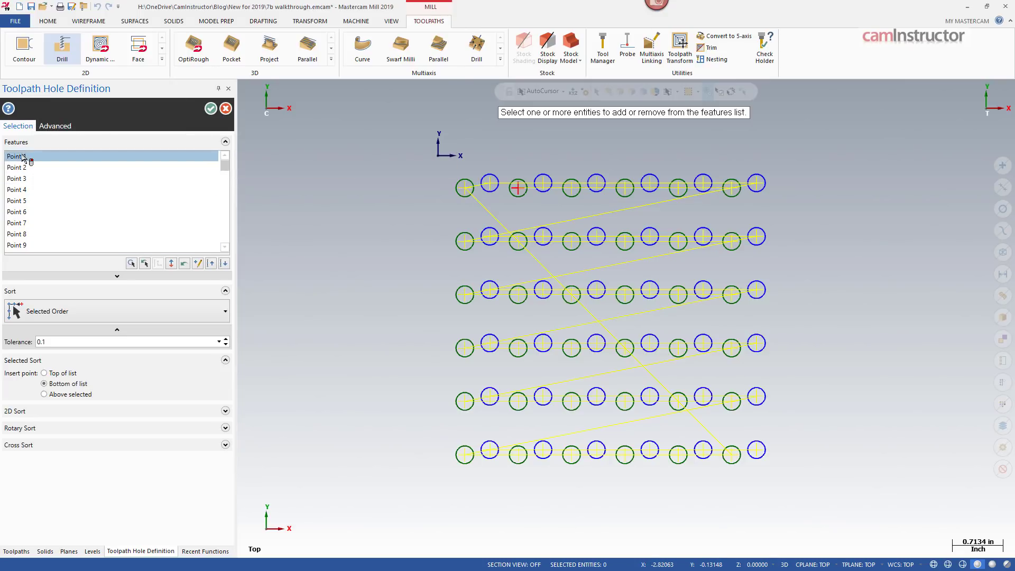
pyautogui.press('Down')
pyautogui.press('Down')
pyautogui.press('Down')
pyautogui.press('Down')
pyautogui.press('Down')
pyautogui.press('Down')
pyautogui.press('Down')
pyautogui.press('Down')
pyautogui.press('Down')
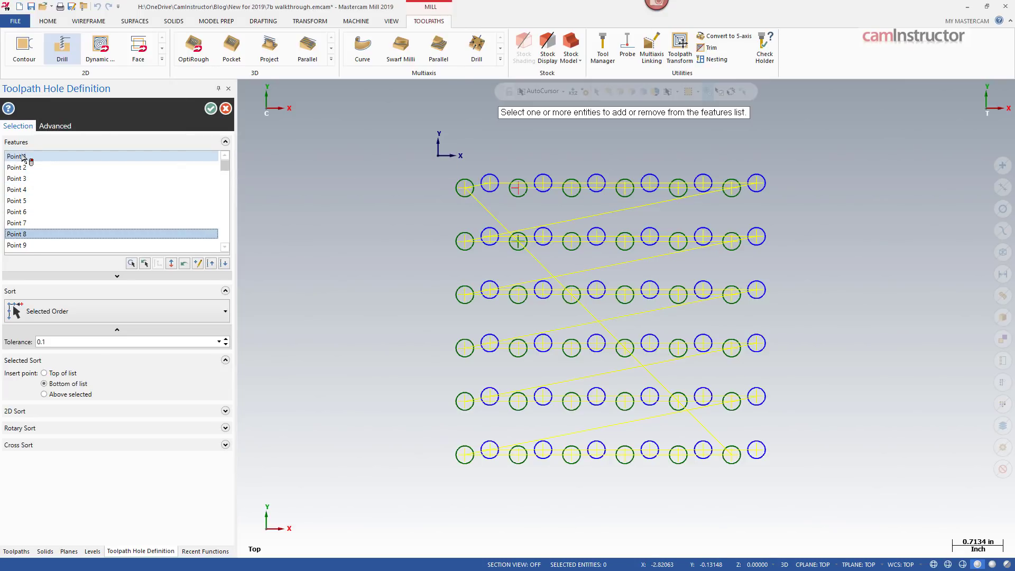
pyautogui.press('Down')
pyautogui.press('Down')
pyautogui.press('Down')
pyautogui.press('Down')
pyautogui.press('Down')
pyautogui.press('Down')
pyautogui.press('Down')
pyautogui.press('Down')
pyautogui.press('Down')
pyautogui.press('Down')
pyautogui.press('Down')
pyautogui.press('Down')
pyautogui.press('Down')
pyautogui.press('Down')
pyautogui.press('Down')
pyautogui.press('Down')
pyautogui.press('Down')
pyautogui.press('Down')
pyautogui.press('Down')
pyautogui.press('Down')
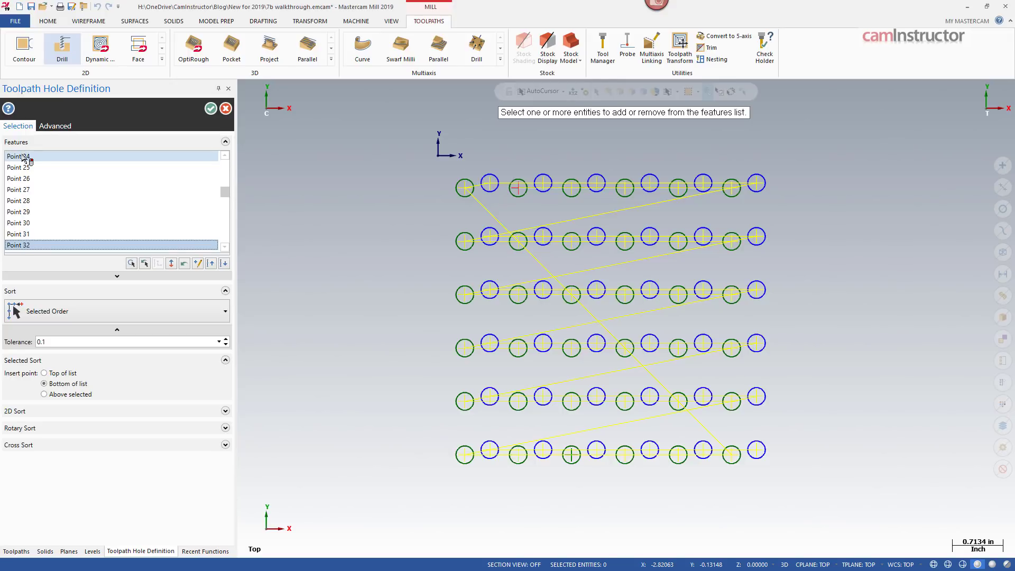
pyautogui.press('Down')
pyautogui.press('Down')
pyautogui.press('Down')
pyautogui.press('Down')
pyautogui.press('Down')
pyautogui.press('Down')
pyautogui.press('Down')
pyautogui.press('Down')
pyautogui.press('Down')
pyautogui.press('Down')
pyautogui.press('Down')
pyautogui.press('Down')
pyautogui.press('Down')
pyautogui.press('Down')
pyautogui.press('Down')
pyautogui.press('Down')
pyautogui.press('Down')
pyautogui.press('Down')
pyautogui.press('Down')
pyautogui.press('Down')
pyautogui.press('Down')
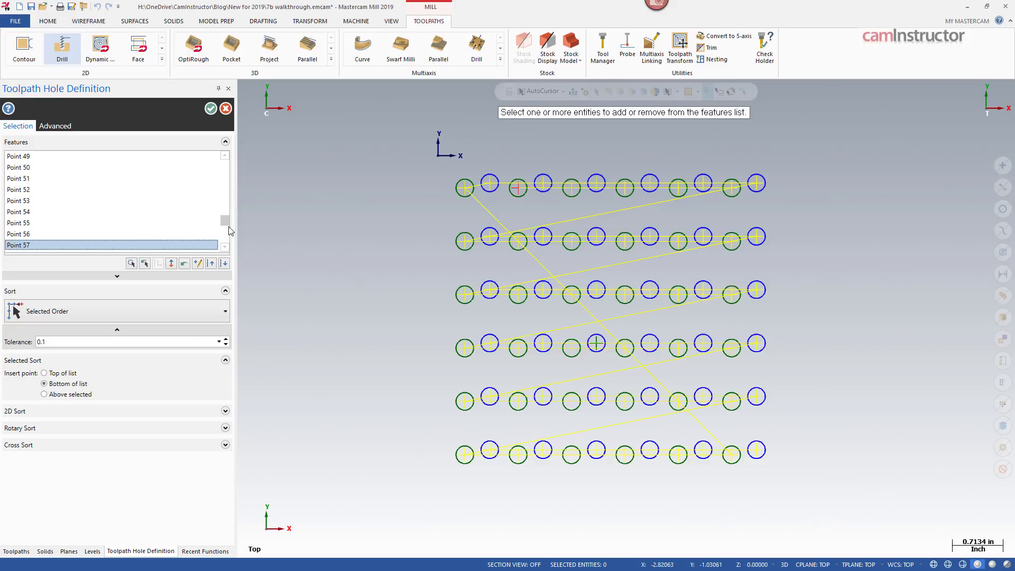
pyautogui.moveTo(226, 221); pyautogui.dragTo(225, 182)
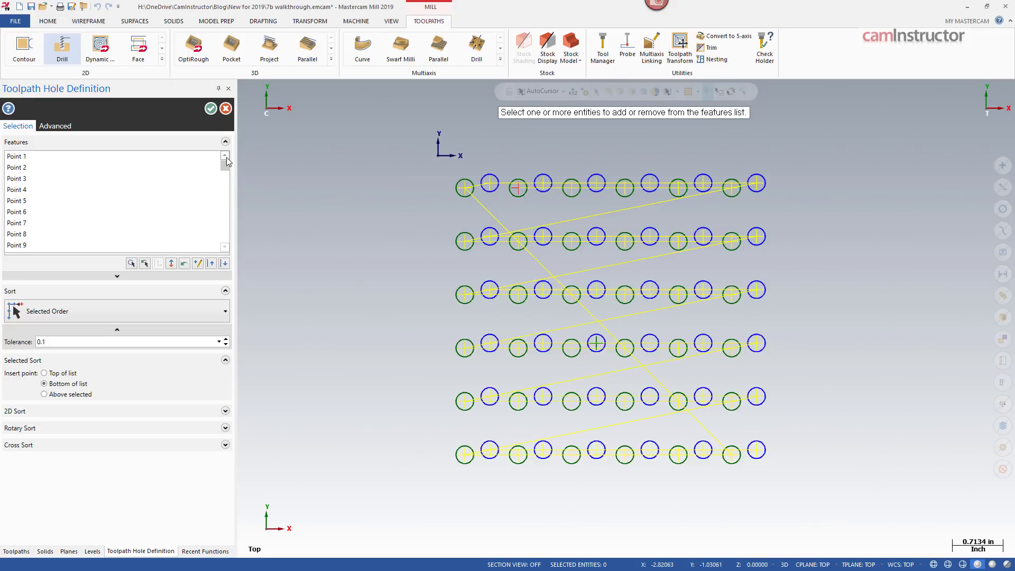
# Step: Accept the hole selection, set the linking depth to -0.1 and make the top of stock absolute
pyautogui.click(211, 109)
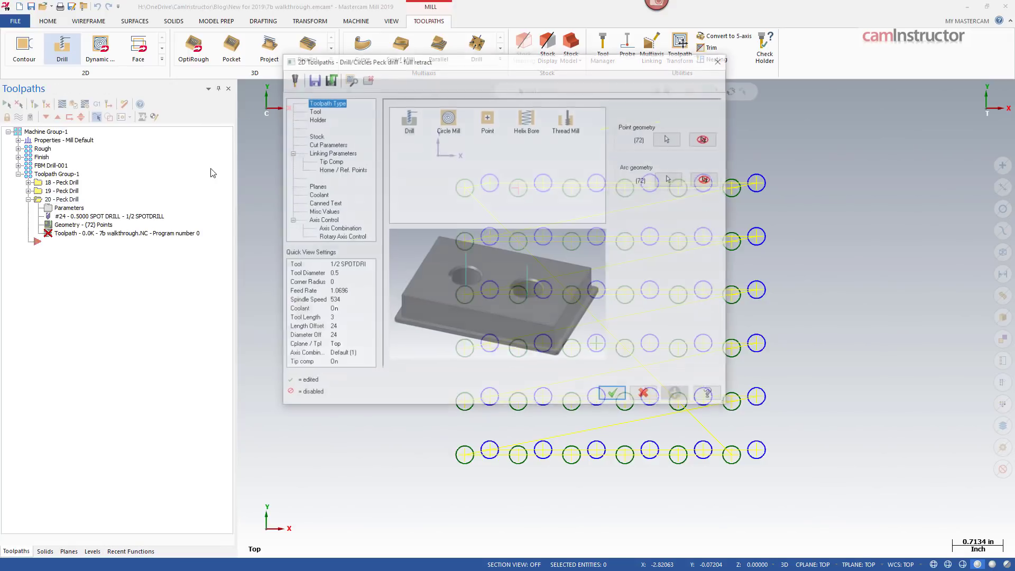
pyautogui.click(318, 154)
pyautogui.doubleClick(571, 299)
pyautogui.write('-0.1')
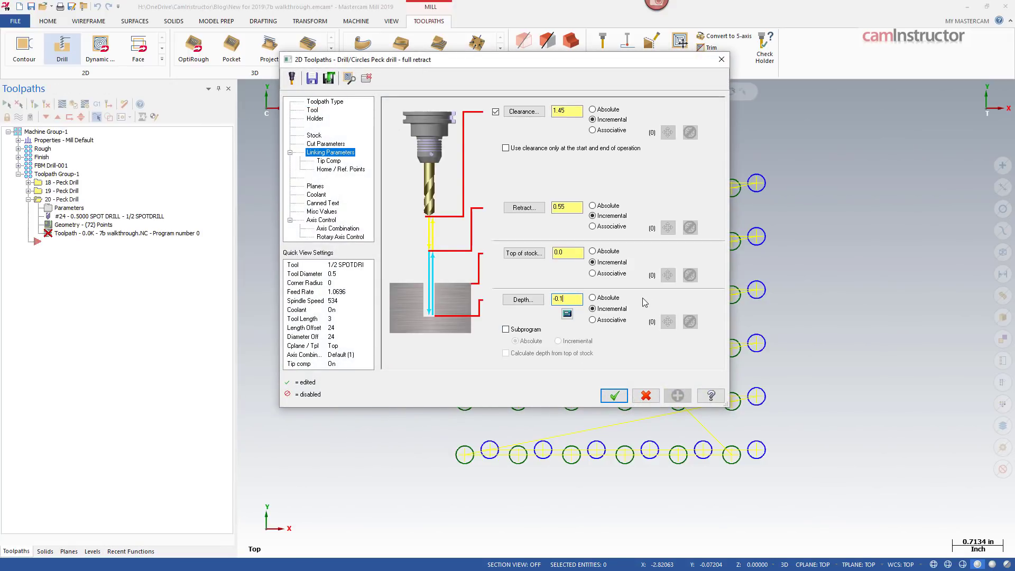
pyautogui.click(593, 251)
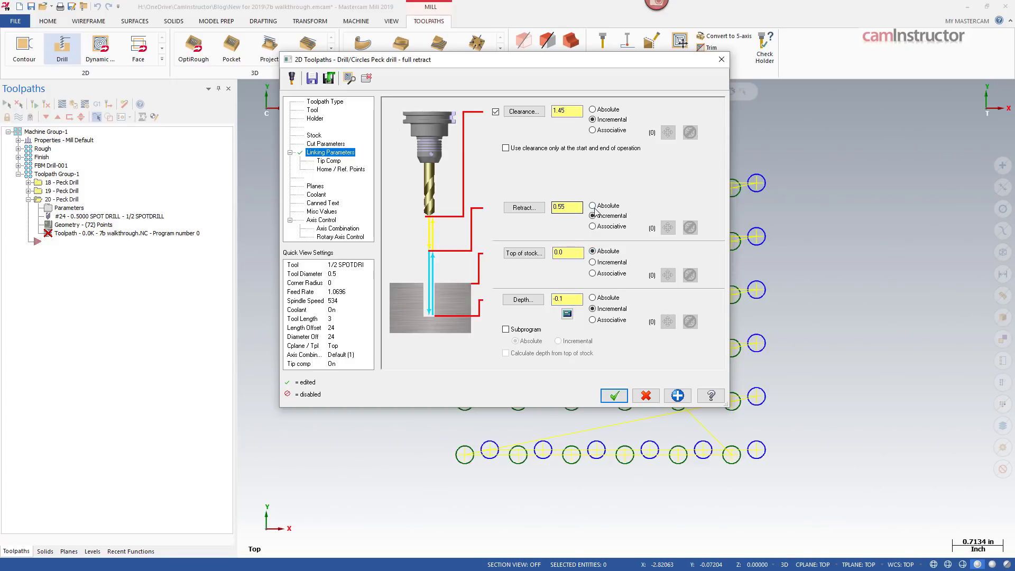
# Step: Set the retract to 0.1 and the clearance to 1.0, using clearance only at the start and end of the operation
pyautogui.doubleClick(575, 207)
pyautogui.write('0.1')
pyautogui.click(548, 150)
pyautogui.write('1.0')
# Step: Turn off tip compensation and accept the parameters to generate the peck drill toolpath
pyautogui.click(329, 161)
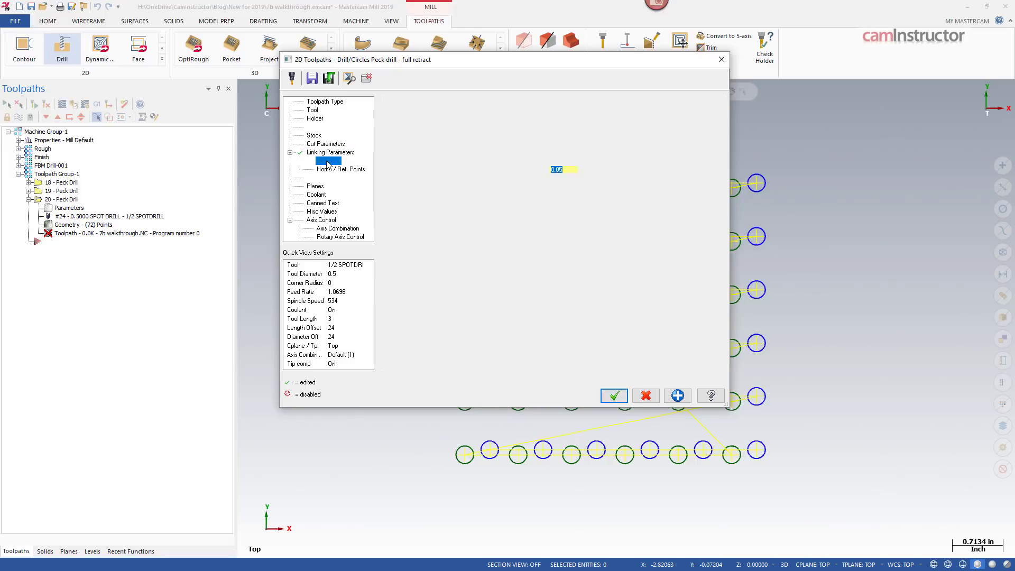
pyautogui.click(400, 113)
pyautogui.click(614, 395)
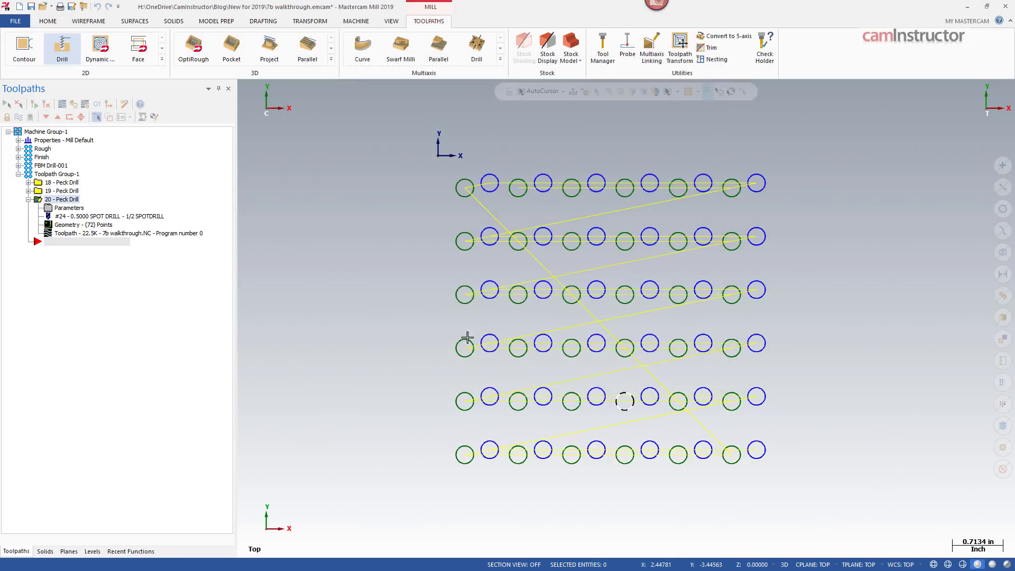
# Step: Reopen the hole geometry of the 20 - Peck Drill operation and enlarge its features list
pyautogui.moveTo(429, 356)
pyautogui.mouseDown(button='middle')
pyautogui.moveTo(439, 236)
pyautogui.moveTo(401, 277)
pyautogui.moveTo(363, 260)
pyautogui.moveTo(489, 403)
pyautogui.moveTo(497, 397)
pyautogui.moveTo(418, 349)
pyautogui.mouseUp(button='middle')
pyautogui.rightClick(644, 170)
pyautogui.click(529, 157)
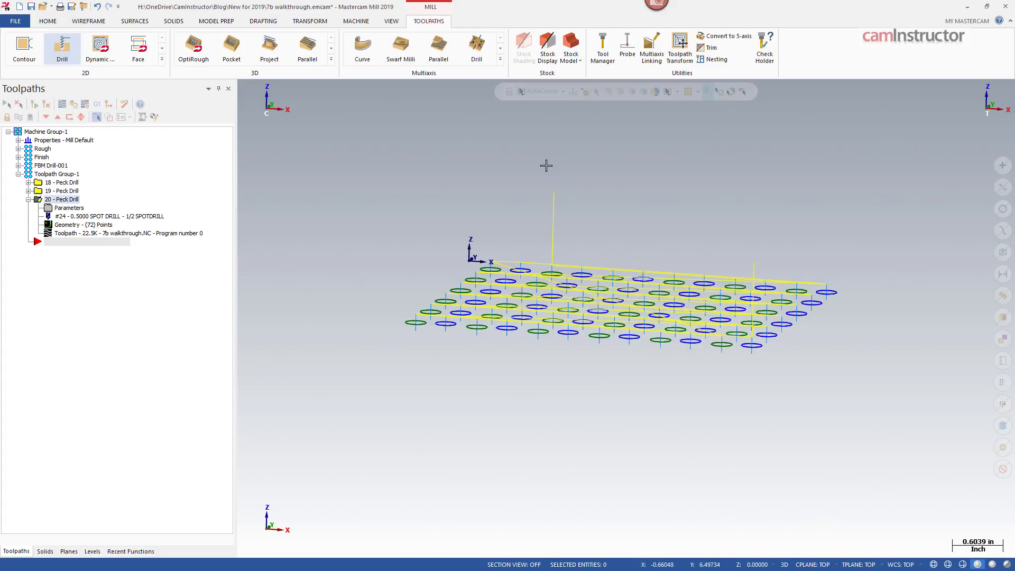
pyautogui.moveTo(657, 179); pyautogui.dragTo(654, 194, button='middle')
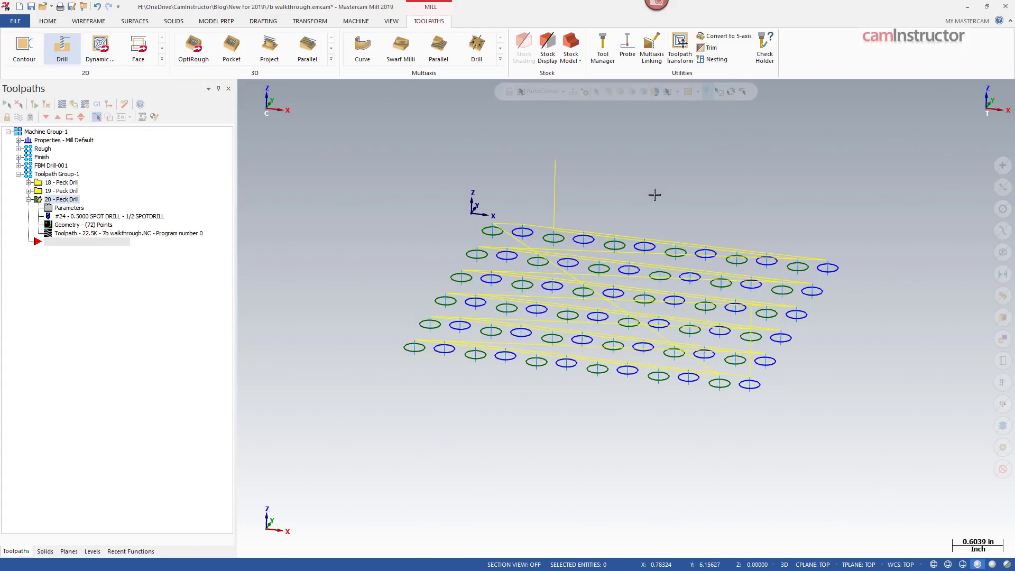
pyautogui.click(102, 226)
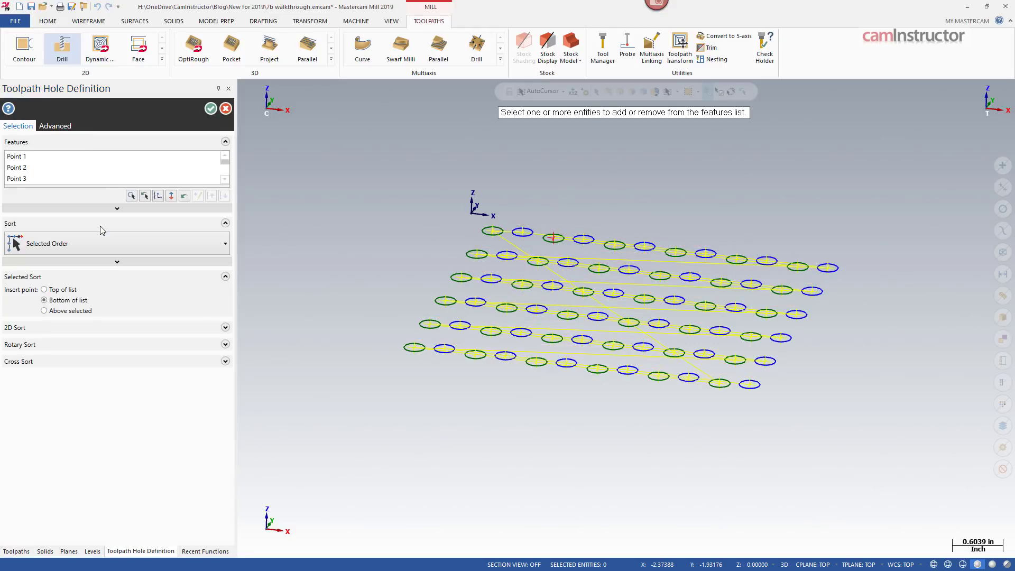
pyautogui.click(108, 184)
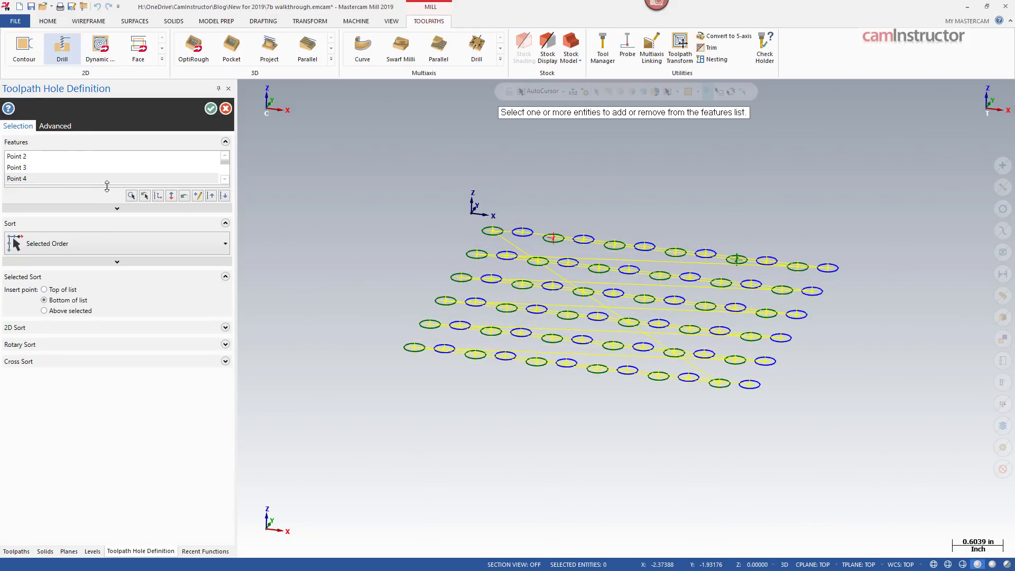
pyautogui.moveTo(107, 186); pyautogui.dragTo(104, 275)
pyautogui.moveTo(75, 190); pyautogui.dragTo(72, 196)
# Step: Step through the listed points down to Point 37 to locate the first blue hole in the drilling order
pyautogui.press('Down')
pyautogui.press('Down')
pyautogui.press('Down')
pyautogui.press('Down')
pyautogui.press('Down')
pyautogui.press('Down')
pyautogui.press('Down')
pyautogui.press('Down')
pyautogui.press('Down')
pyautogui.press('Down')
pyautogui.press('Down')
pyautogui.press('Down')
pyautogui.press('Down')
pyautogui.press('Down')
pyautogui.press('Down')
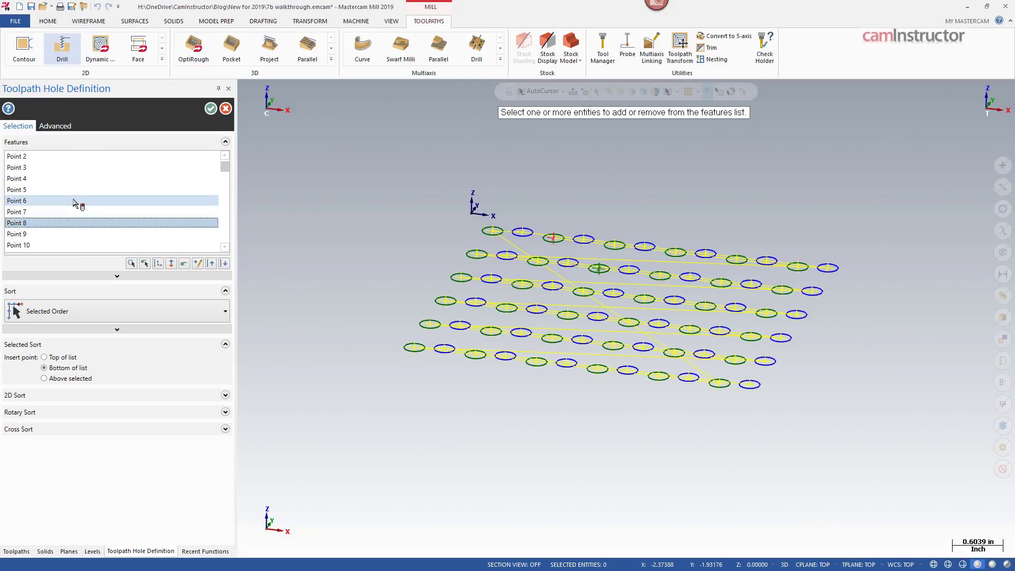
pyautogui.press('Down')
pyautogui.press('Down')
pyautogui.press('Down')
pyautogui.press('Down')
pyautogui.press('Down')
pyautogui.press('Down')
pyautogui.press('Down')
pyautogui.press('Down')
pyautogui.press('Down')
pyautogui.press('Down')
pyautogui.press('Down')
pyautogui.press('Down')
pyautogui.press('Down')
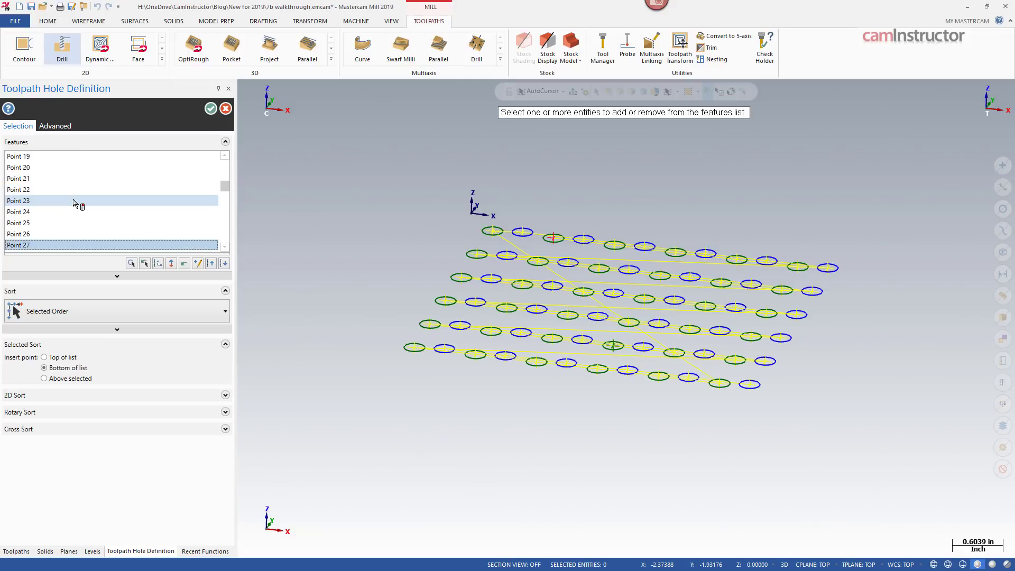
pyautogui.press('Down')
pyautogui.press('Down')
pyautogui.press('Down')
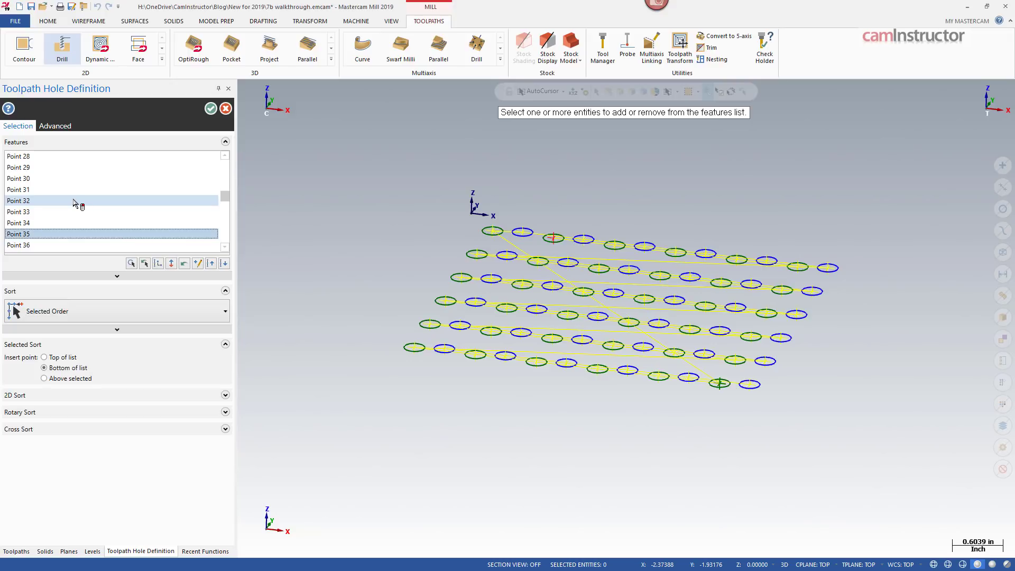
pyautogui.press('Down')
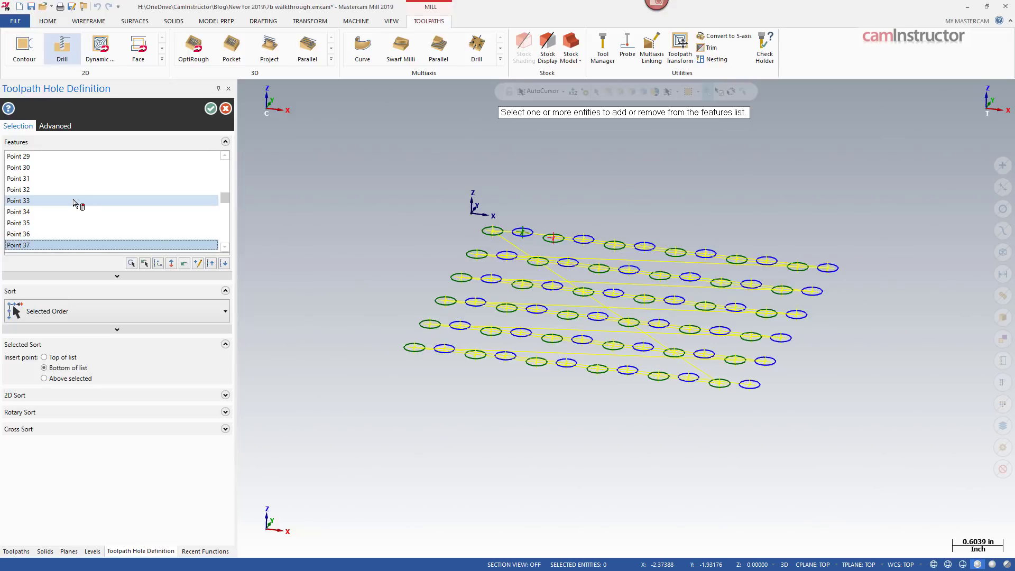
pyautogui.click(225, 247)
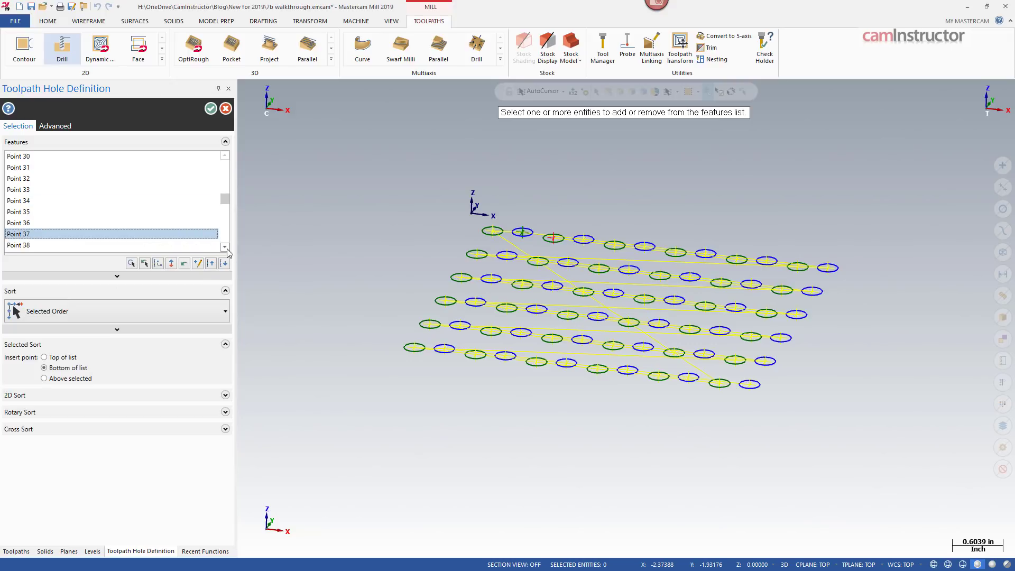
pyautogui.click(225, 247)
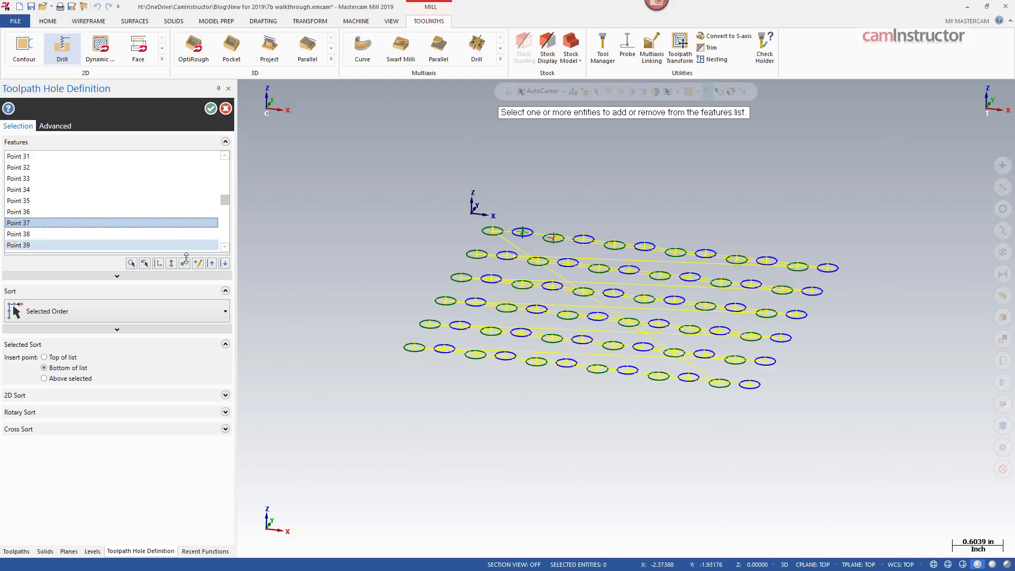
pyautogui.rightClick(28, 225)
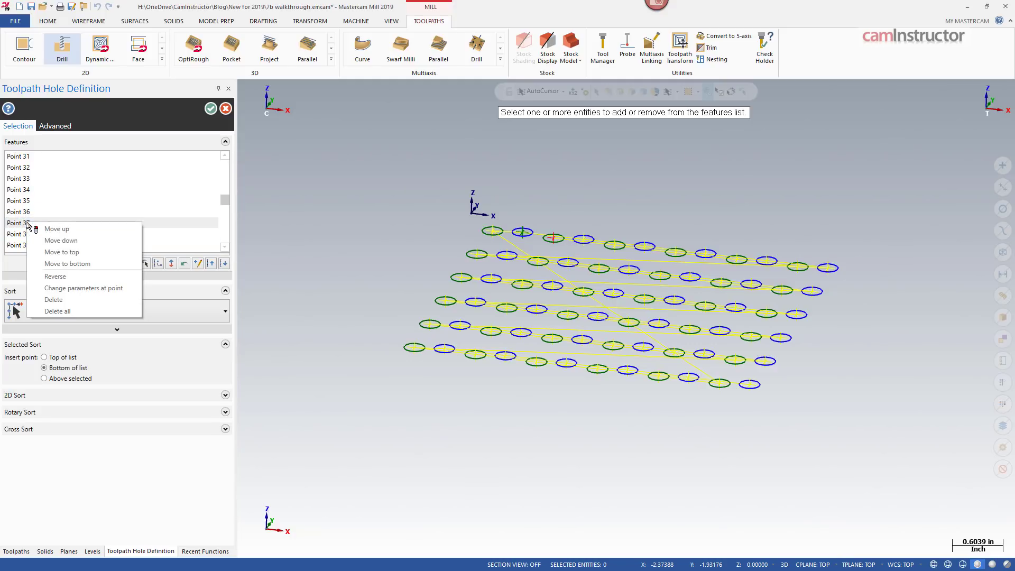
pyautogui.click(106, 288)
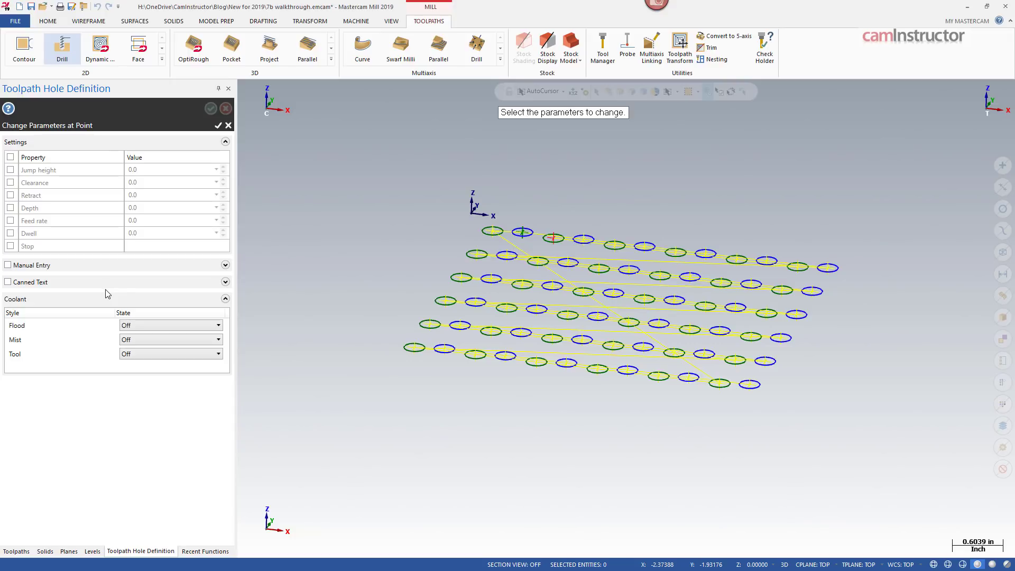
pyautogui.click(228, 126)
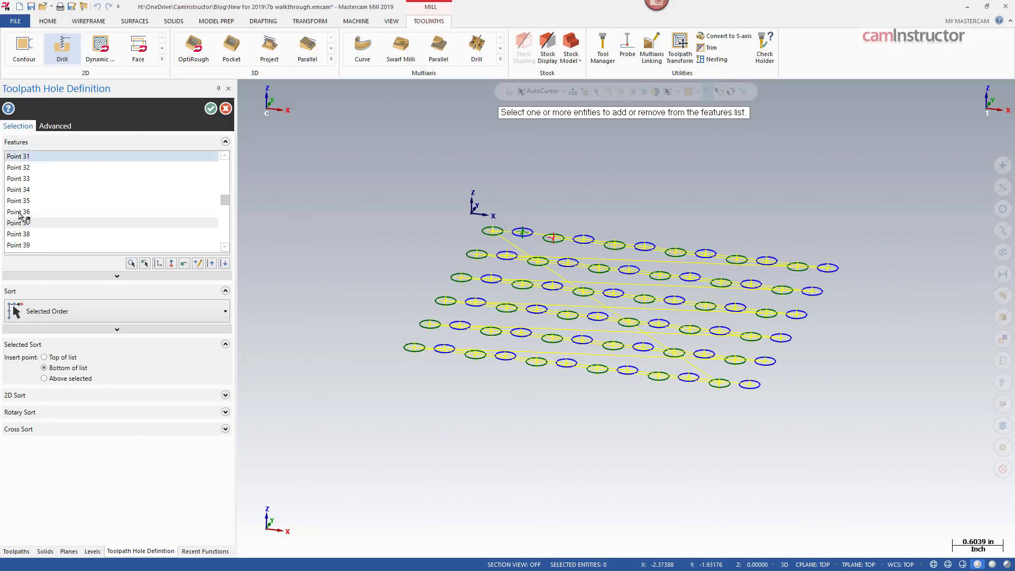
# Step: Change the depth at Point 37 to -0.2 and accept the hole definition
pyautogui.click(27, 222)
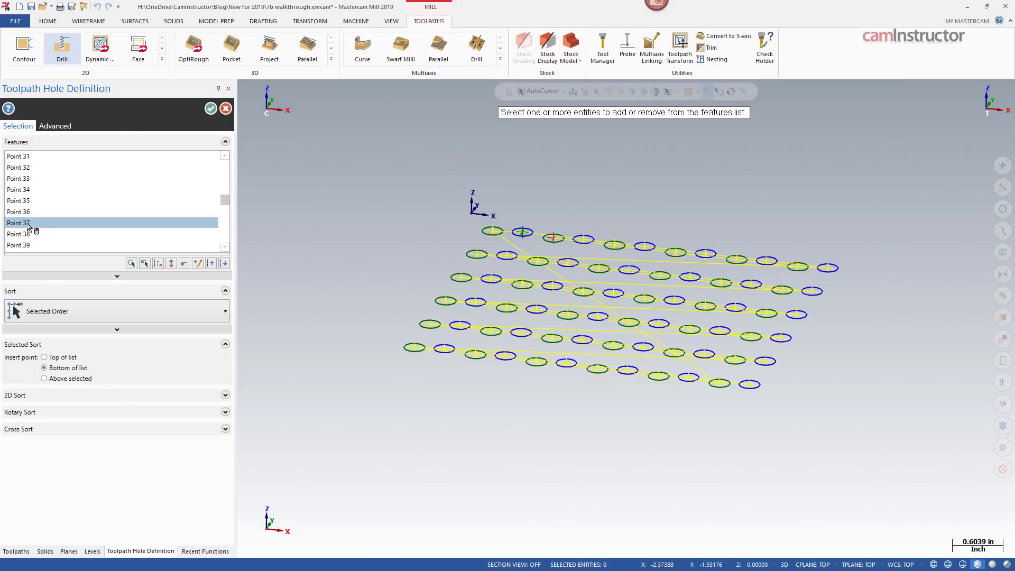
pyautogui.click(198, 263)
pyautogui.click(11, 208)
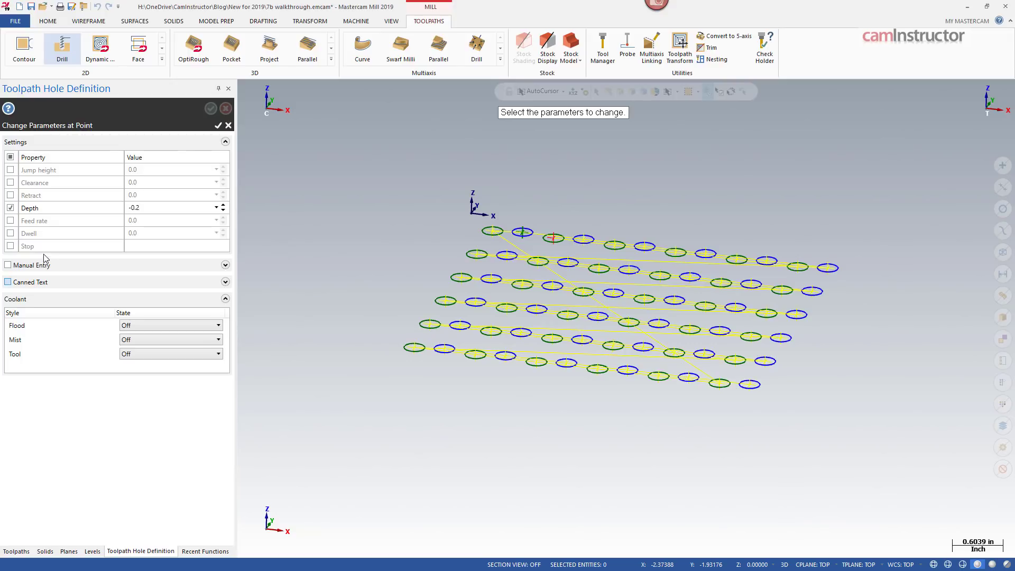
pyautogui.click(11, 208)
pyautogui.click(11, 208)
pyautogui.click(218, 126)
pyautogui.click(211, 109)
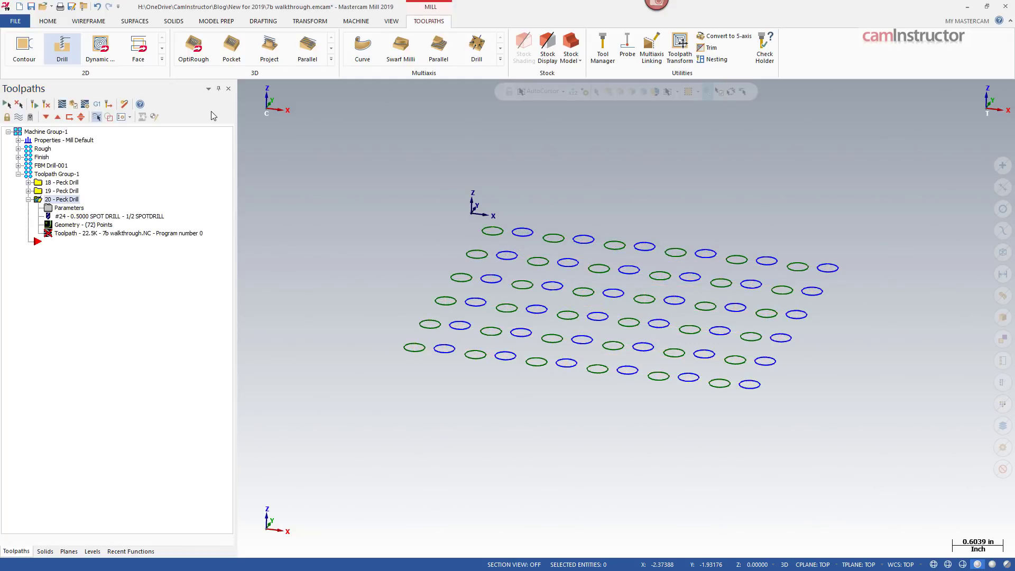
# Step: Regenerate the 20 - Peck Drill toolpath and inspect the drilled depths from the front view
pyautogui.click(20, 118)
pyautogui.rightClick(414, 249)
pyautogui.click(442, 296)
pyautogui.hotkey('alt', '2')
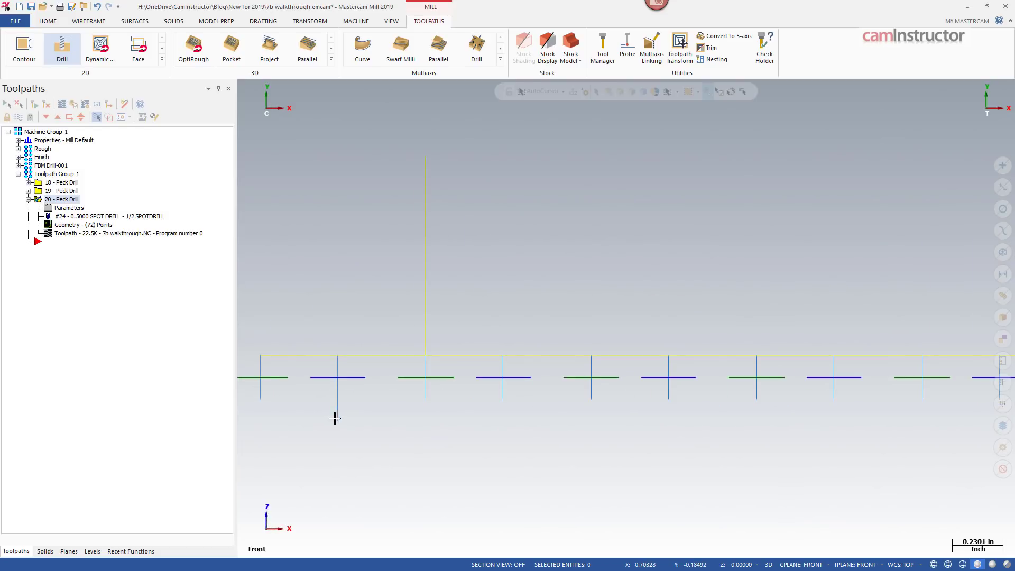
pyautogui.moveTo(368, 410); pyautogui.dragTo(497, 407, button='middle')
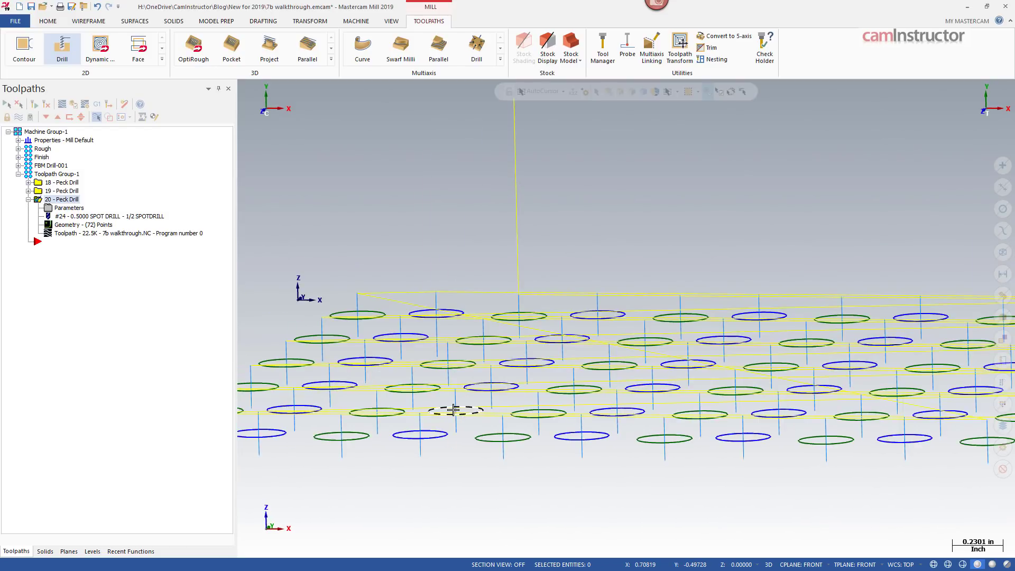
# Step: Reopen the 20 - Peck Drill hole geometry and expand the features list area
pyautogui.click(85, 226)
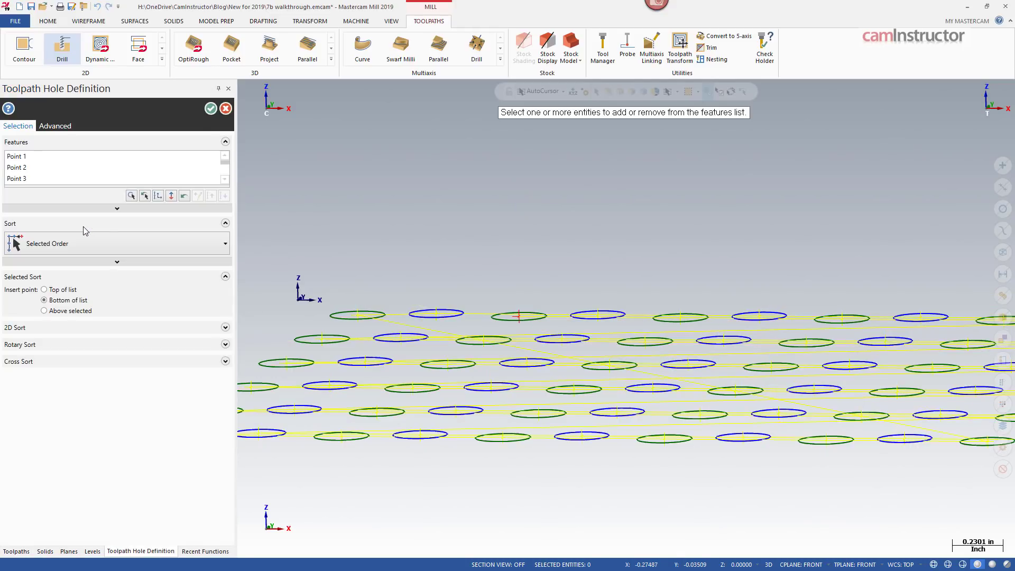
pyautogui.moveTo(93, 186); pyautogui.dragTo(93, 255)
pyautogui.moveTo(594, 220); pyautogui.dragTo(572, 171, button='middle')
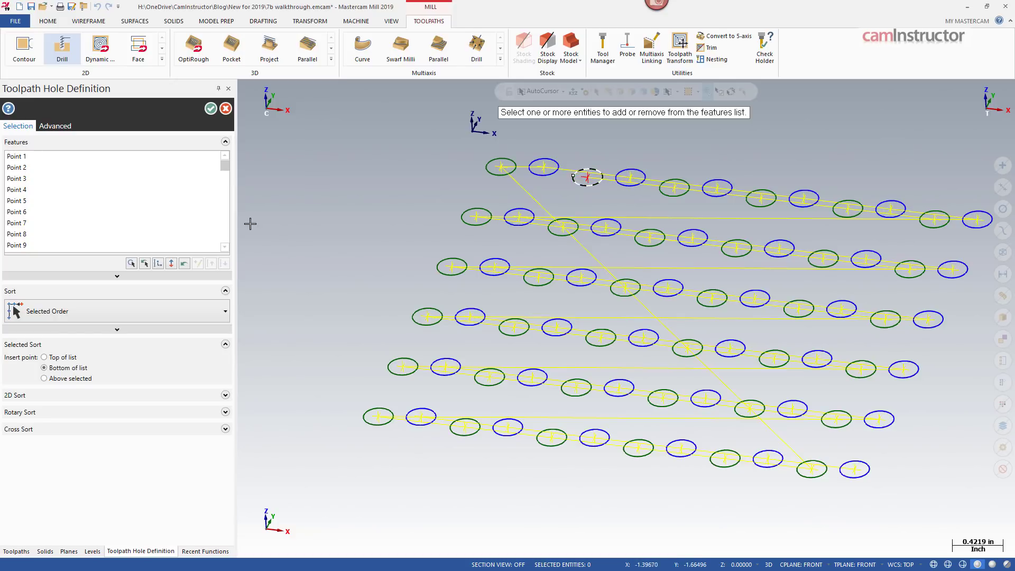
# Step: Find Point 37, the first blue hole in the drilling order, in the features list and select it
pyautogui.moveTo(224, 167); pyautogui.dragTo(219, 199)
pyautogui.click(60, 244)
pyautogui.scroll(-1, 368, 174)
pyautogui.click(225, 247)
pyautogui.click(224, 246)
pyautogui.click(225, 248)
pyautogui.click(225, 247)
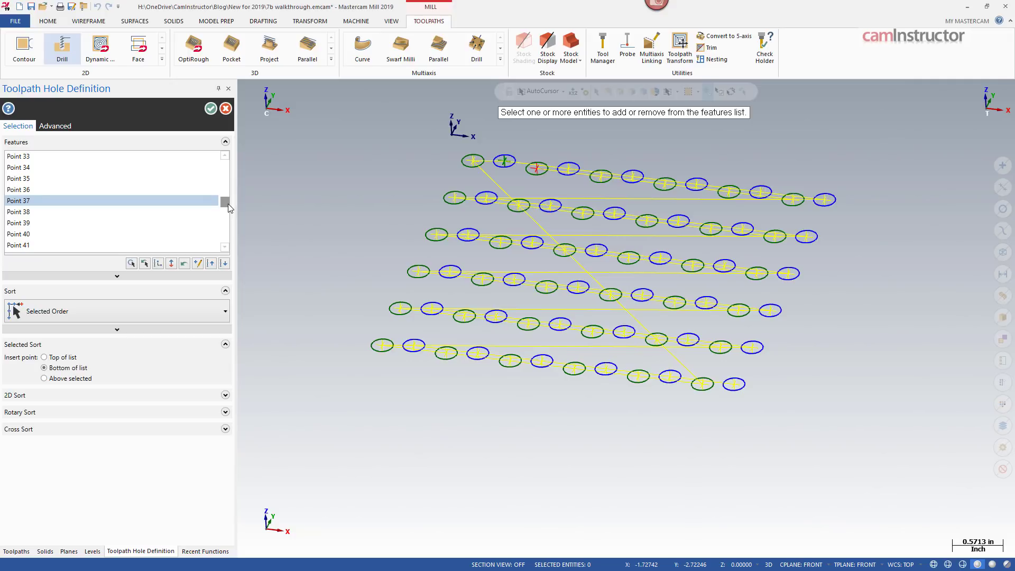
pyautogui.moveTo(80, 207); pyautogui.dragTo(270, 228)
# Step: Extend the features list selection from Point 37 through Point 72 to cover all the blue holes
pyautogui.moveTo(225, 203); pyautogui.dragTo(226, 241)
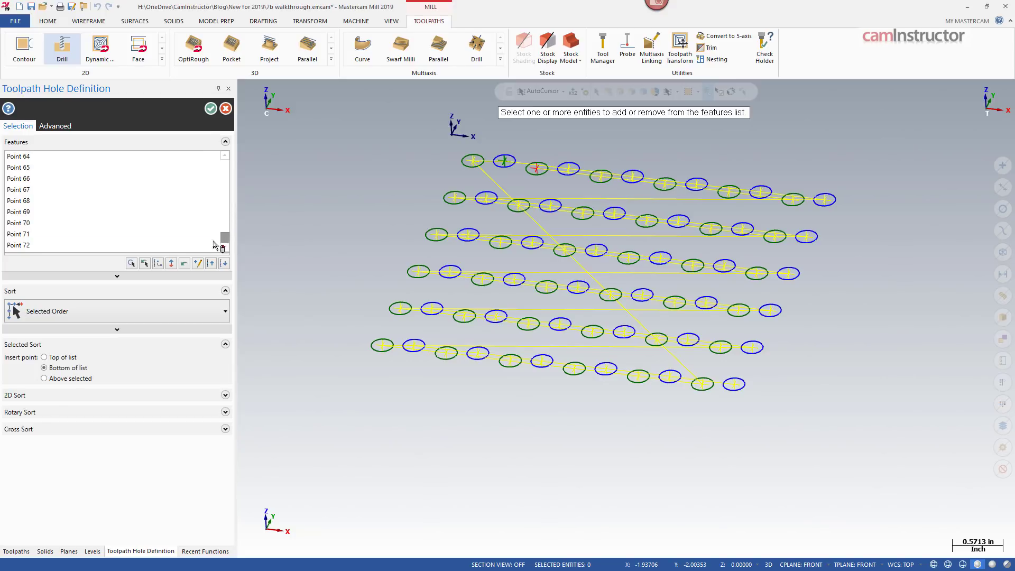
pyautogui.click(28, 245)
pyautogui.hotkey('shift', 'Up')
pyautogui.hotkey('shift', 'Up')
pyautogui.hotkey('shift', 'Up')
pyautogui.hotkey('shift', 'Up')
pyautogui.hotkey('shift', 'Up')
pyautogui.hotkey('shift', 'Up')
pyautogui.hotkey('shift', 'Up')
pyautogui.hotkey('shift', 'Up')
pyautogui.hotkey('shift', 'Up')
pyautogui.hotkey('shift', 'Up')
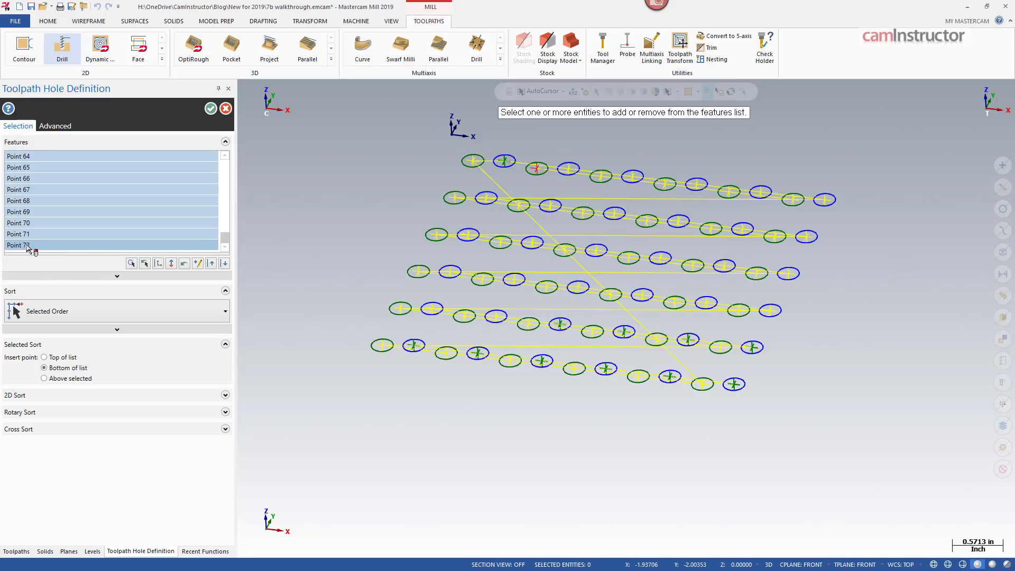
pyautogui.moveTo(226, 239); pyautogui.dragTo(225, 208)
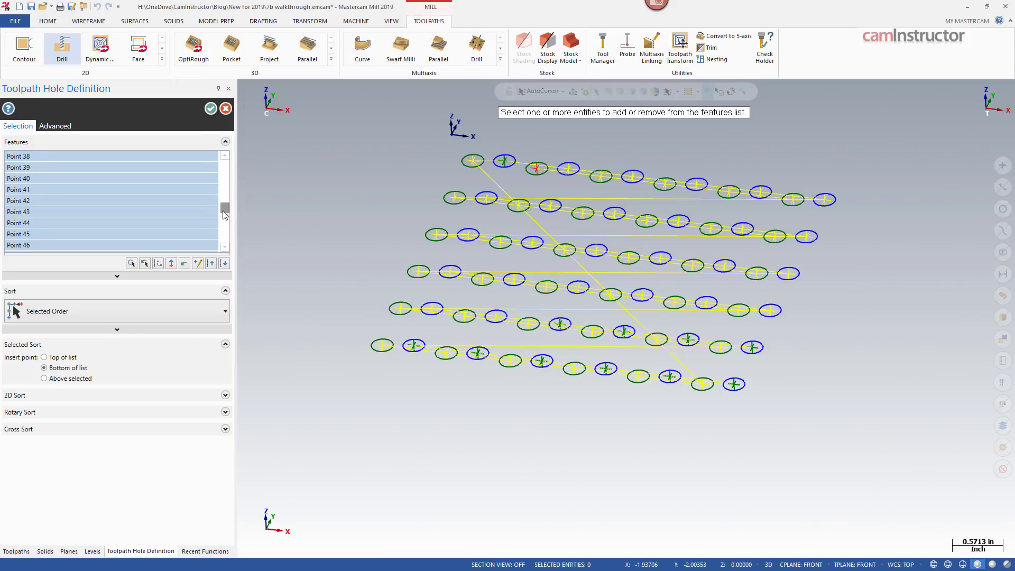
# Step: Change the depth at the selected points to -0.2 and accept the parameter change
pyautogui.click(198, 263)
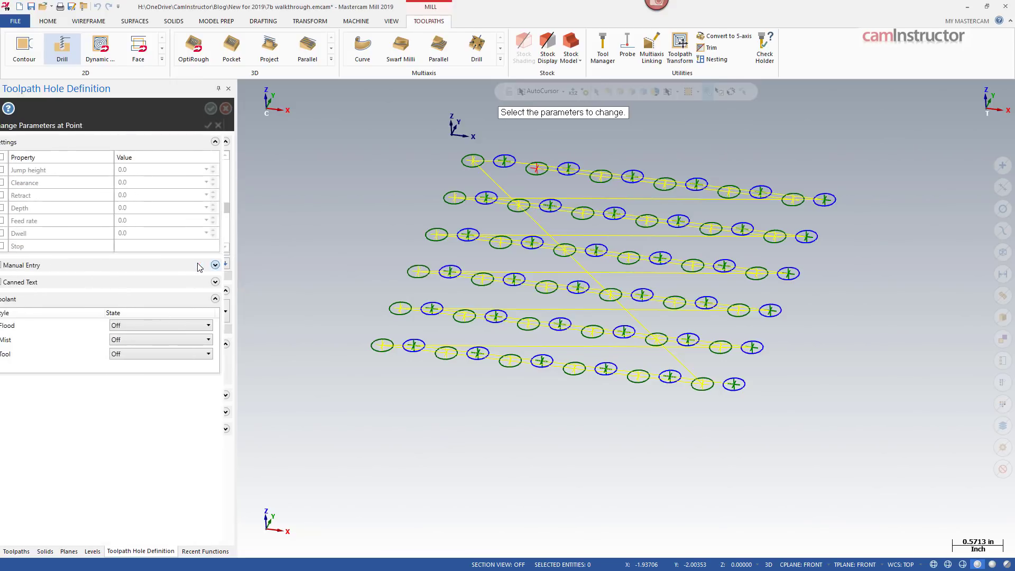
pyautogui.click(10, 208)
pyautogui.click(156, 210)
pyautogui.write('-0')
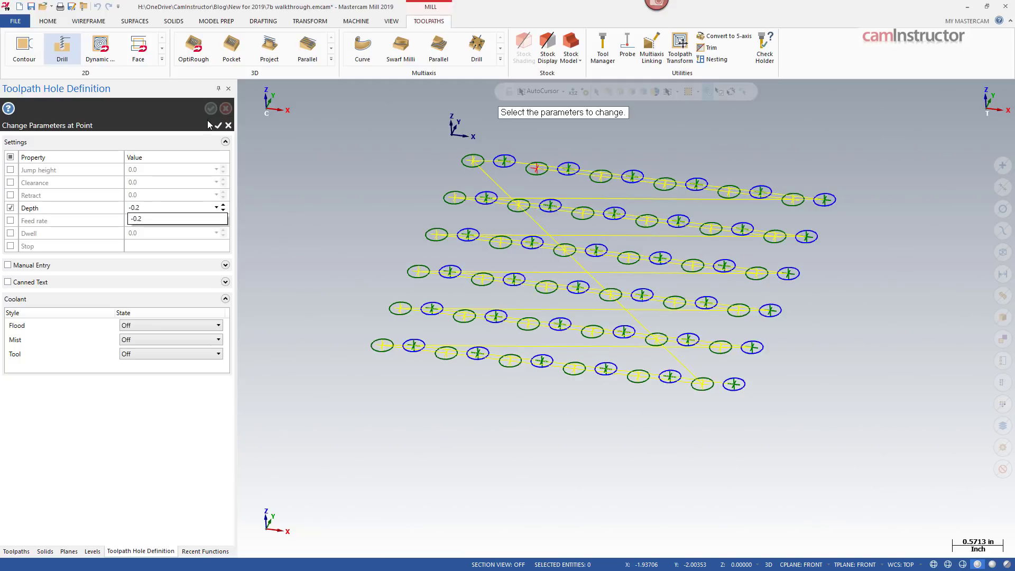
pyautogui.write('.2')
pyautogui.press('Return')
pyautogui.click(218, 125)
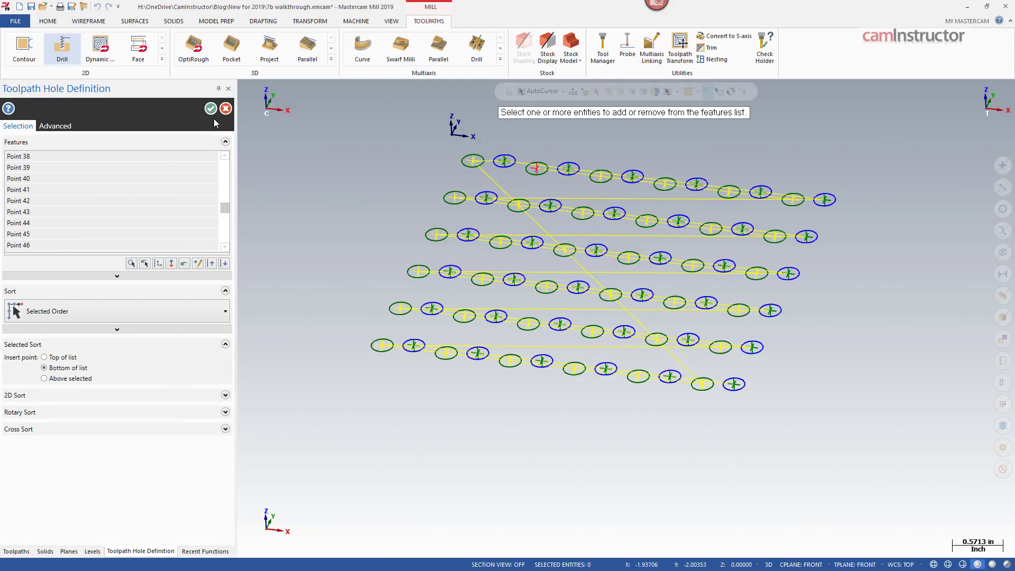
# Step: Accept the hole definition, regenerate the 20 - Peck Drill toolpath and inspect the drilled depths across the grid
pyautogui.click(211, 108)
pyautogui.click(32, 107)
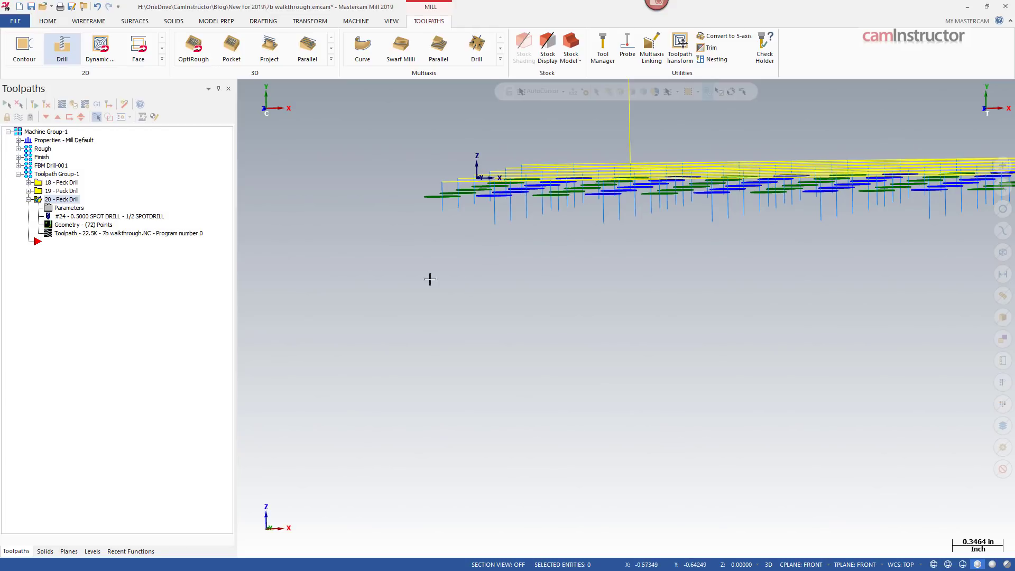
pyautogui.moveTo(541, 274)
pyautogui.mouseDown(button='middle')
pyautogui.moveTo(487, 293)
pyautogui.moveTo(618, 293)
pyautogui.moveTo(488, 331)
pyautogui.moveTo(524, 201)
pyautogui.mouseUp(button='middle')
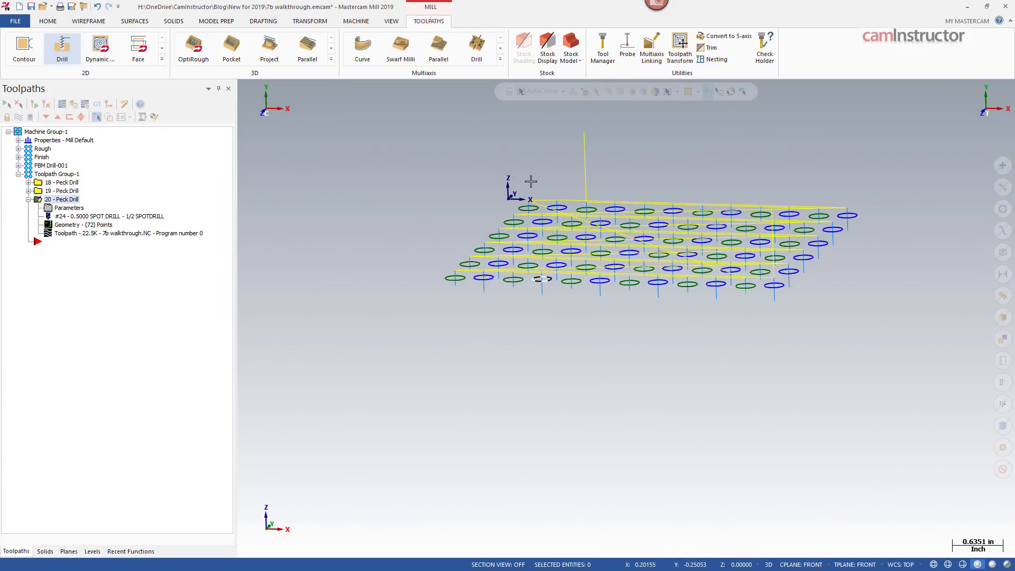
pyautogui.moveTo(754, 192); pyautogui.dragTo(731, 131, button='middle')
pyautogui.scroll(1, 732, 131)
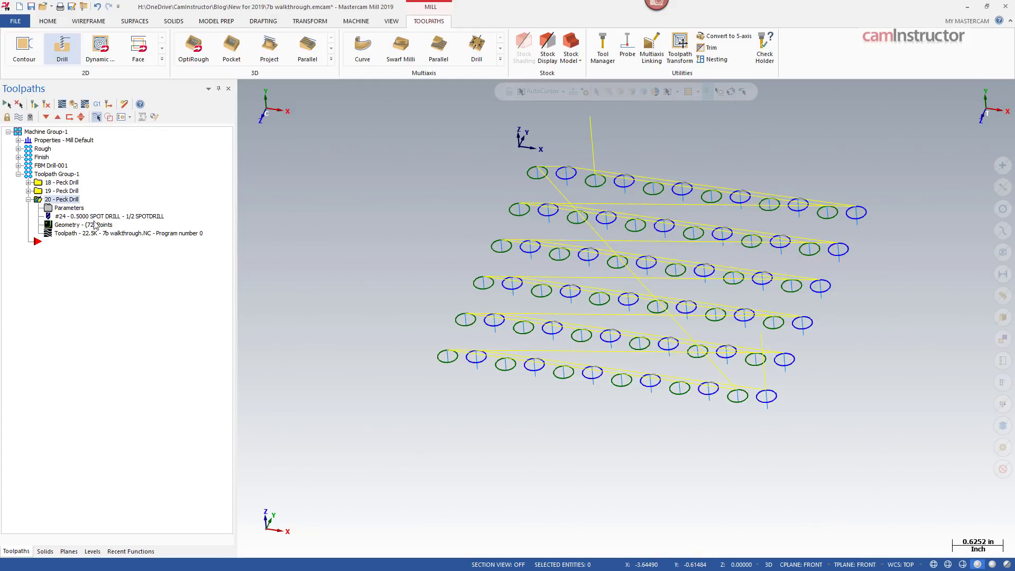
# Step: Reopen the 20 - Peck Drill hole geometry and lock the AutoCursor override to Arc Center
pyautogui.click(87, 226)
pyautogui.click(563, 92)
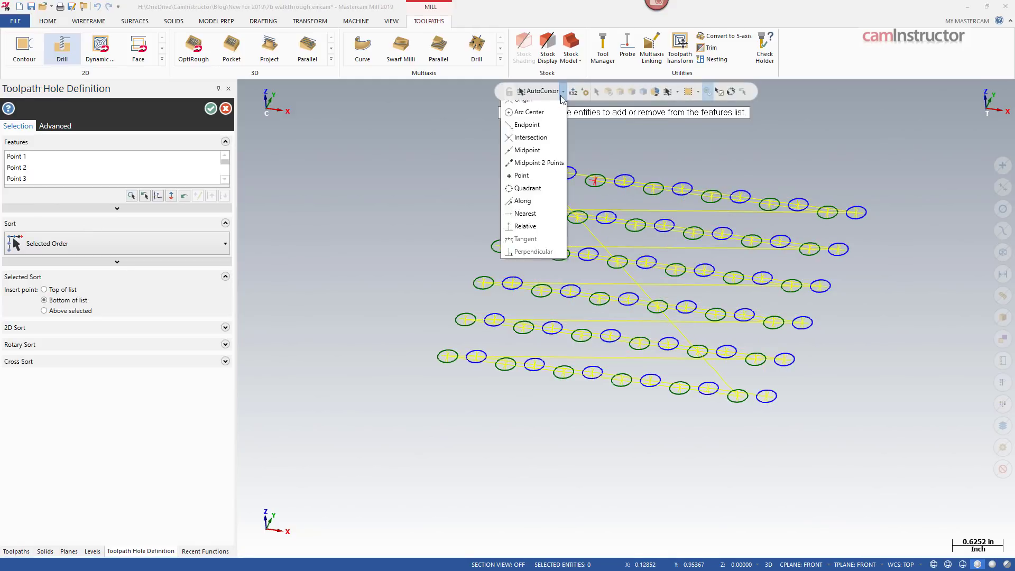
pyautogui.click(529, 132)
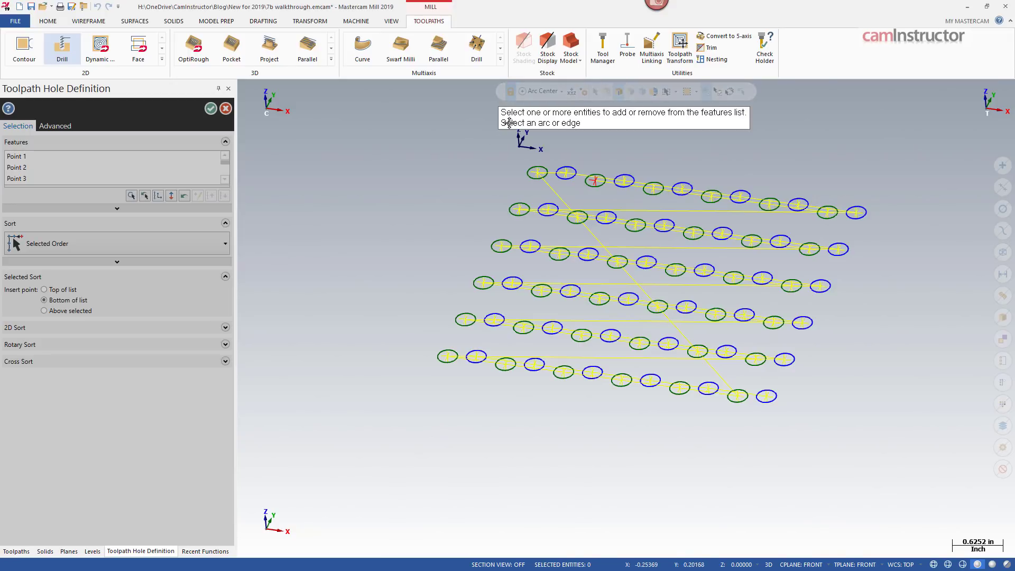
pyautogui.click(562, 91)
pyautogui.click(523, 145)
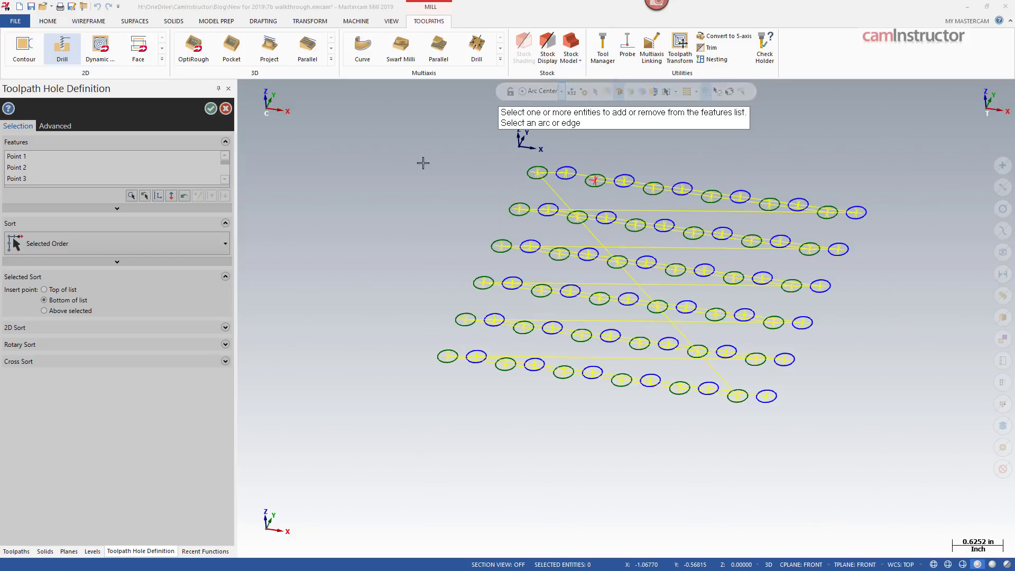